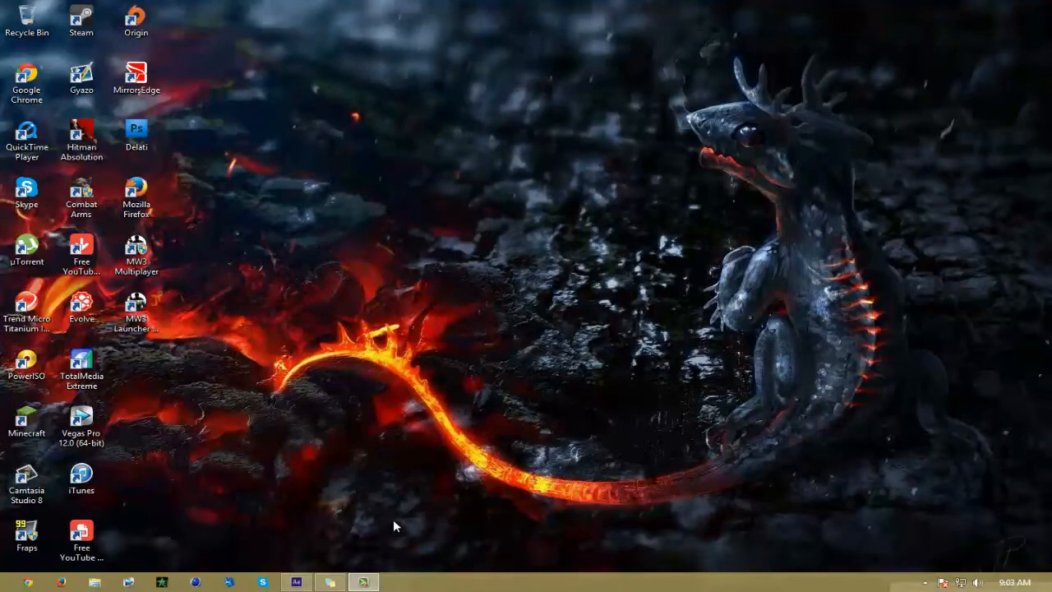
Switch to After Effects and scrub through the qfeed barrett 5 clip from start to end
click(296, 582)
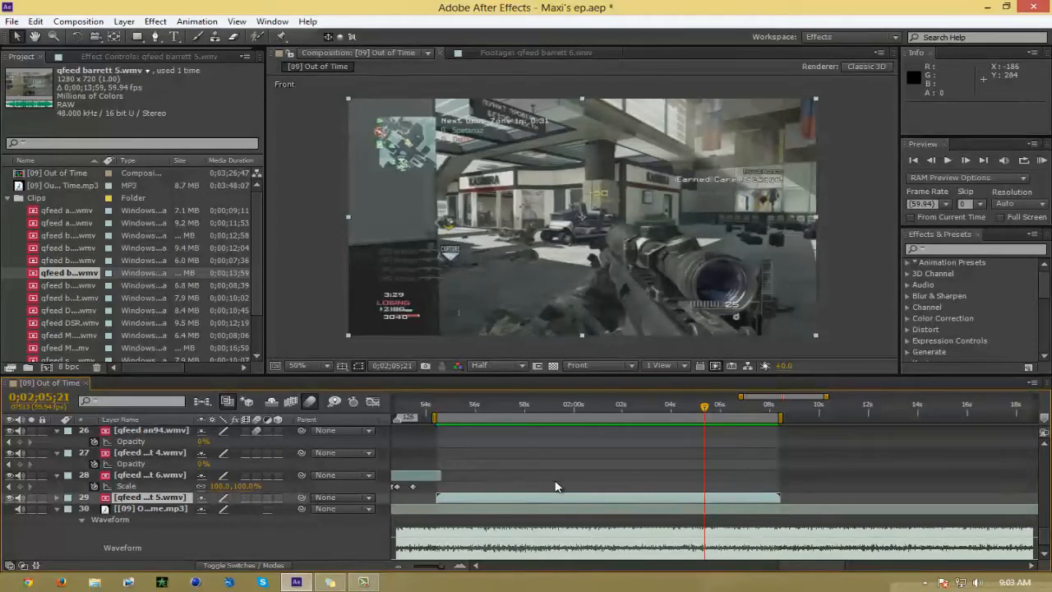
drag(442, 404, 720, 449)
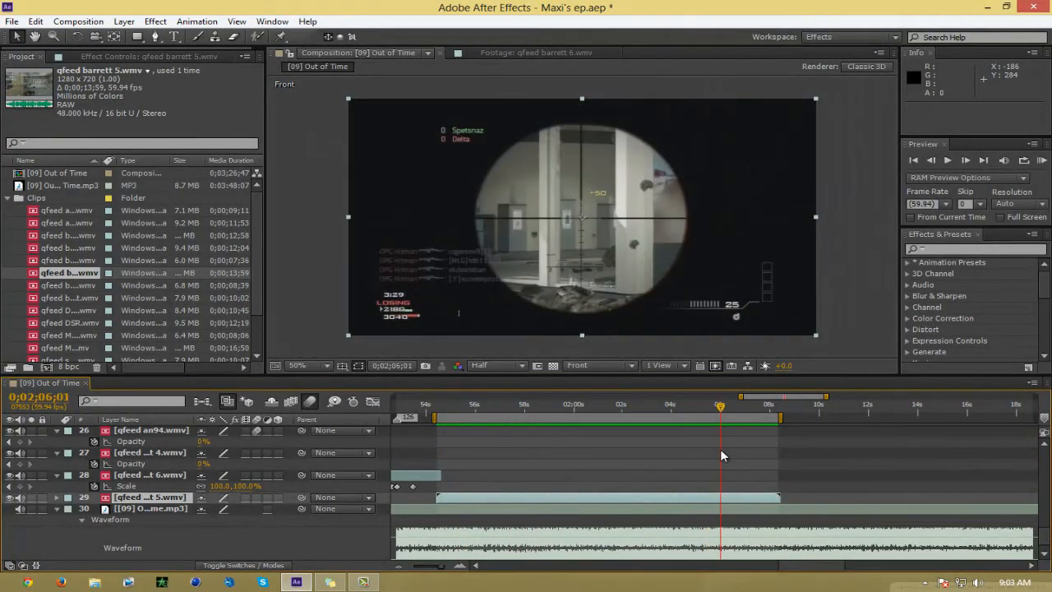
drag(458, 408, 448, 435)
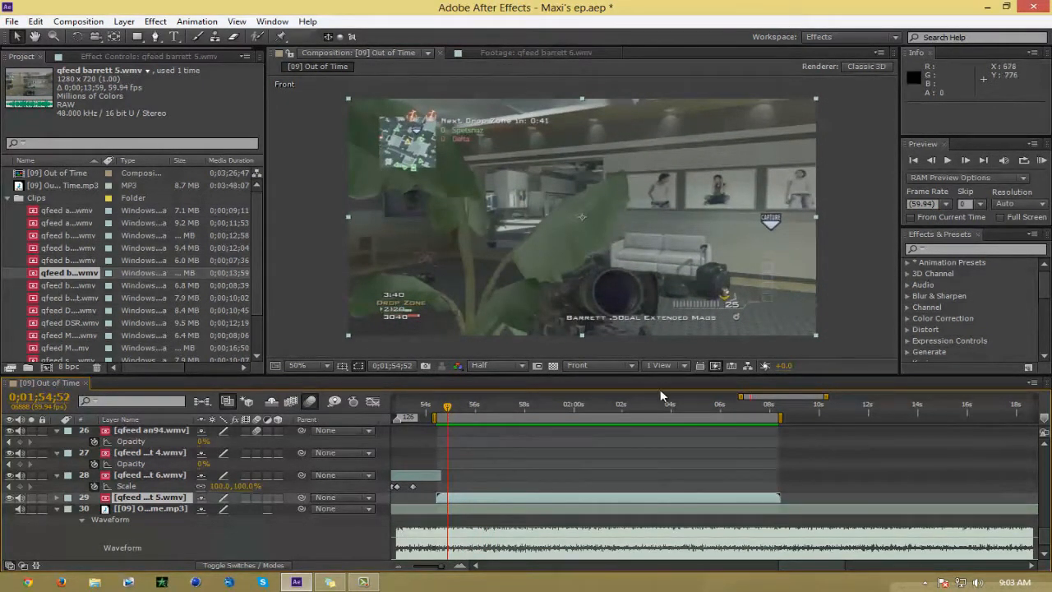
drag(431, 408, 783, 422)
drag(698, 420, 777, 453)
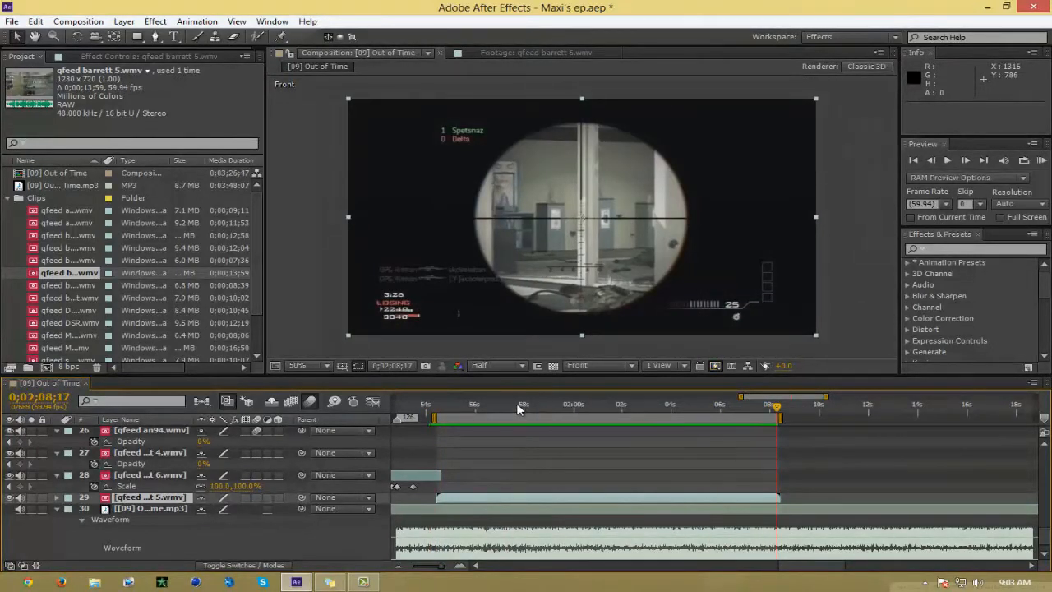
Play a RAM preview of the work area and scrub through the qfeed barrett 5 clip to 0;02;05;25
click(604, 409)
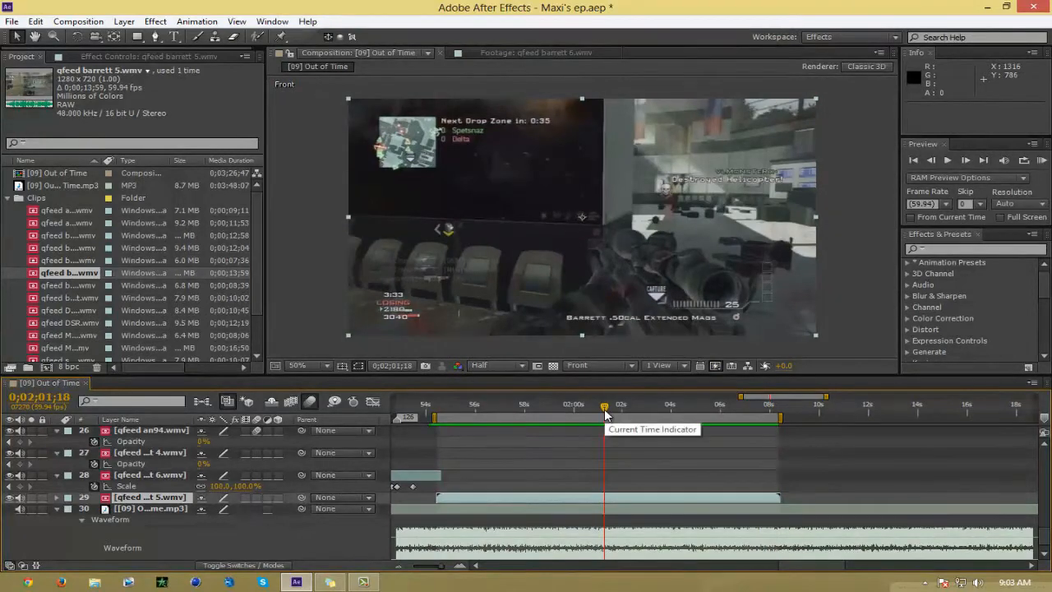
key(KP_0)
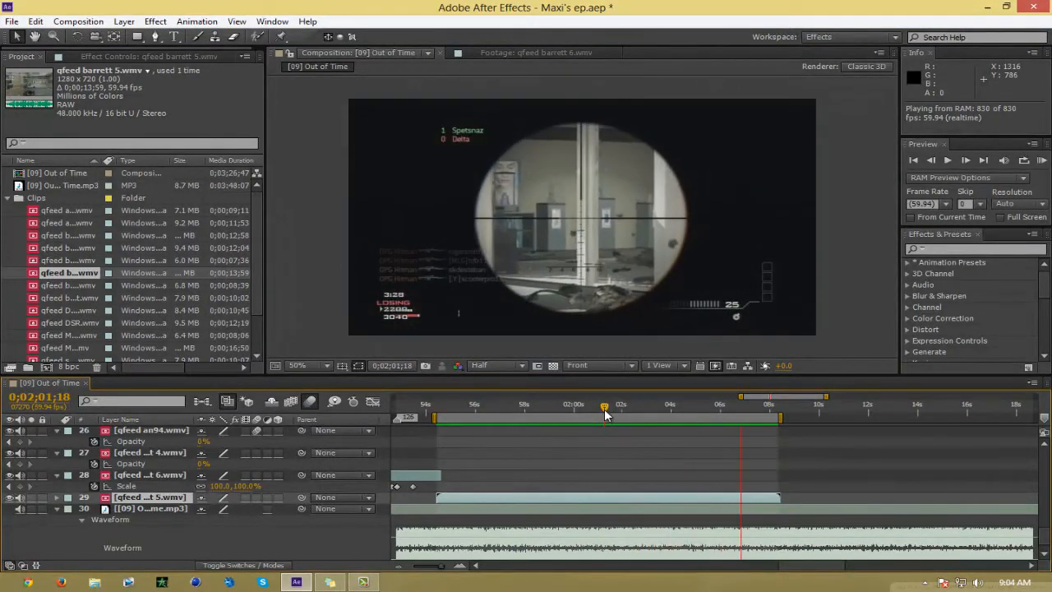
key(space)
drag(461, 407, 523, 405)
drag(591, 424, 707, 427)
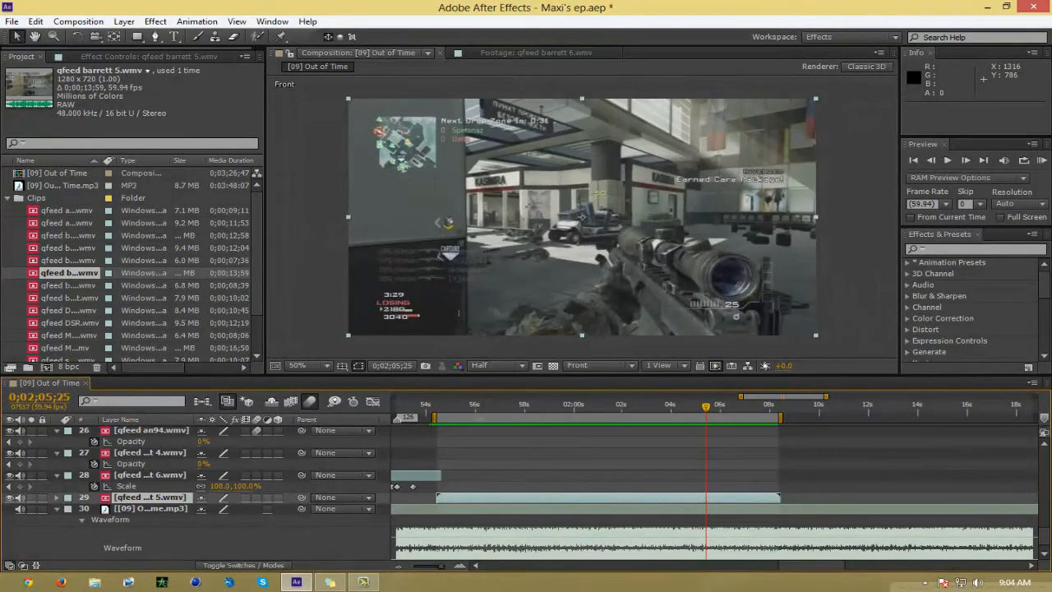
Add a composition marker at 0;02;00;25 and remove it again
drag(1046, 420, 592, 418)
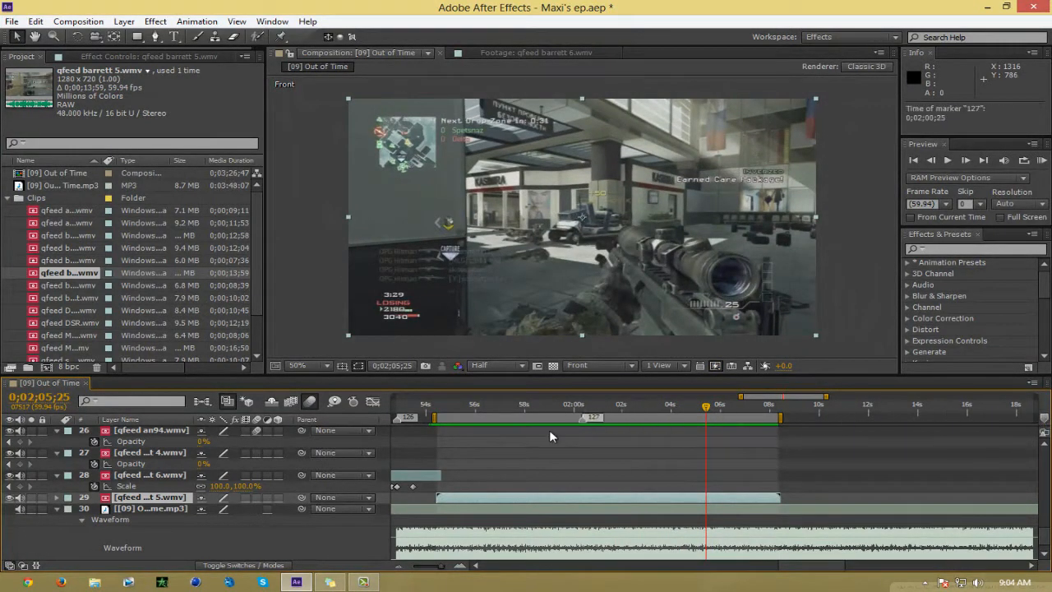
mouse_move(487, 450)
mouse_down()
mouse_move(477, 550)
mouse_move(740, 536)
mouse_move(714, 502)
mouse_move(1046, 420)
mouse_up()
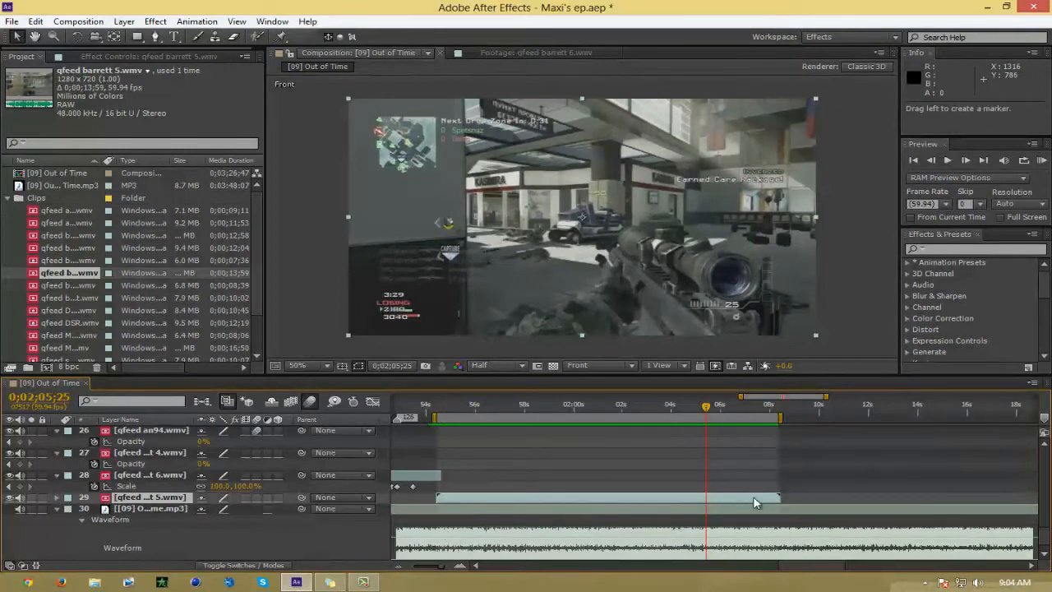
Preview the music at the start of the qfeed barrett 5 clip and add a composition marker on the beat at 0;01;54;58
click(463, 569)
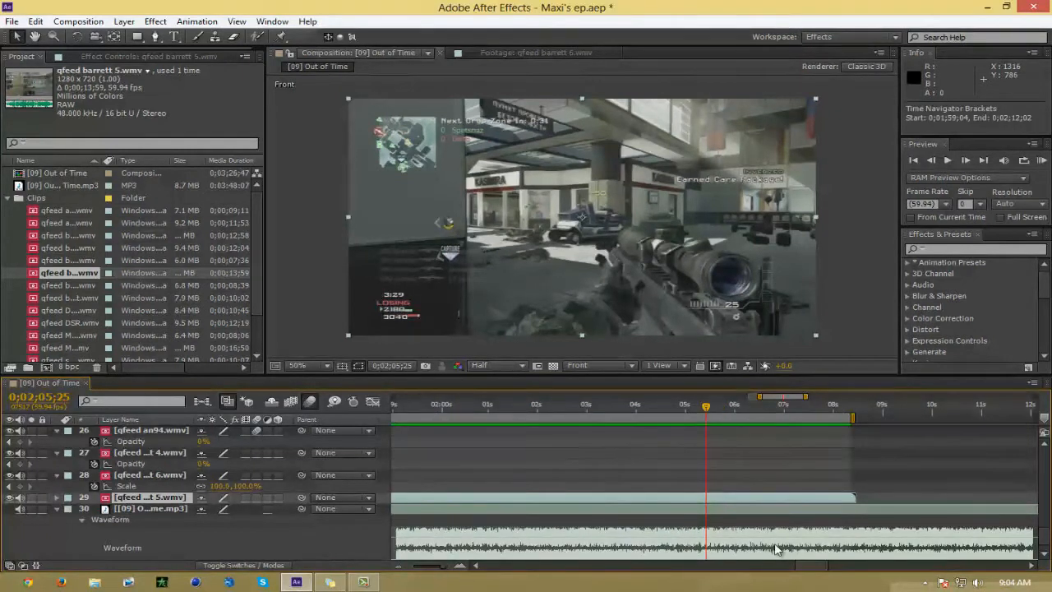
drag(806, 567, 788, 568)
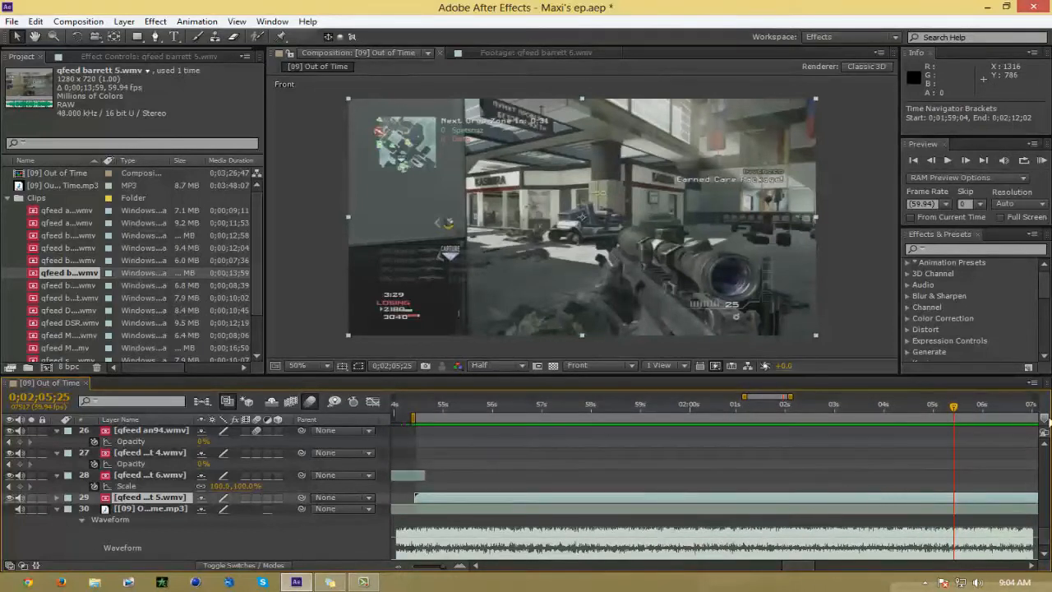
click(430, 407)
key(KP_Decimal)
click(462, 566)
click(484, 404)
key(KP_Decimal)
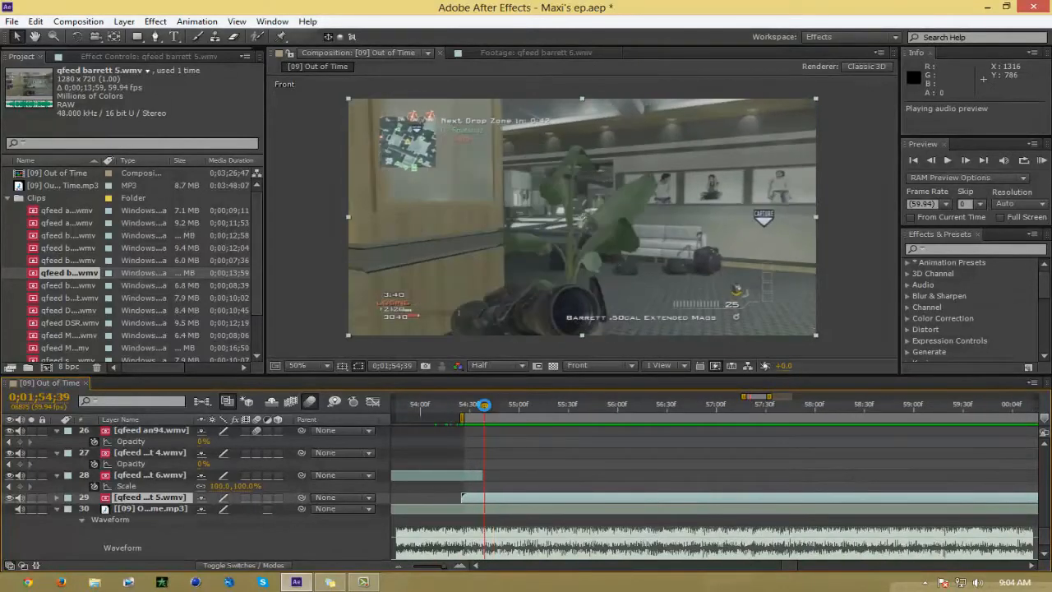
drag(485, 405, 517, 405)
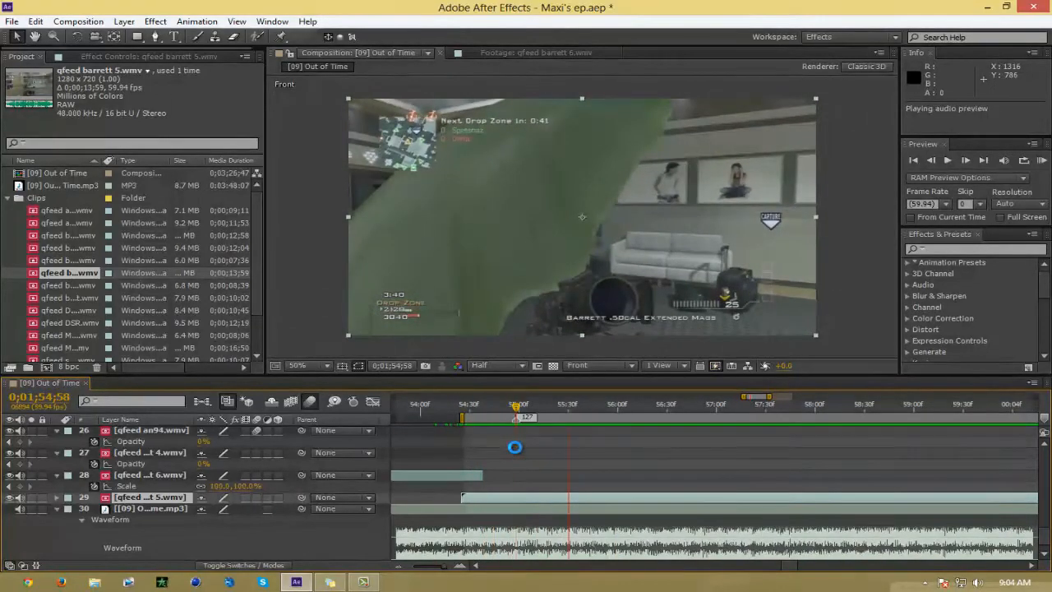
Listen onward from the first new marker and add another composition marker on the beat at 0;01;55;16
scroll(568, 545, down, 1)
key(KP_Decimal)
click(545, 406)
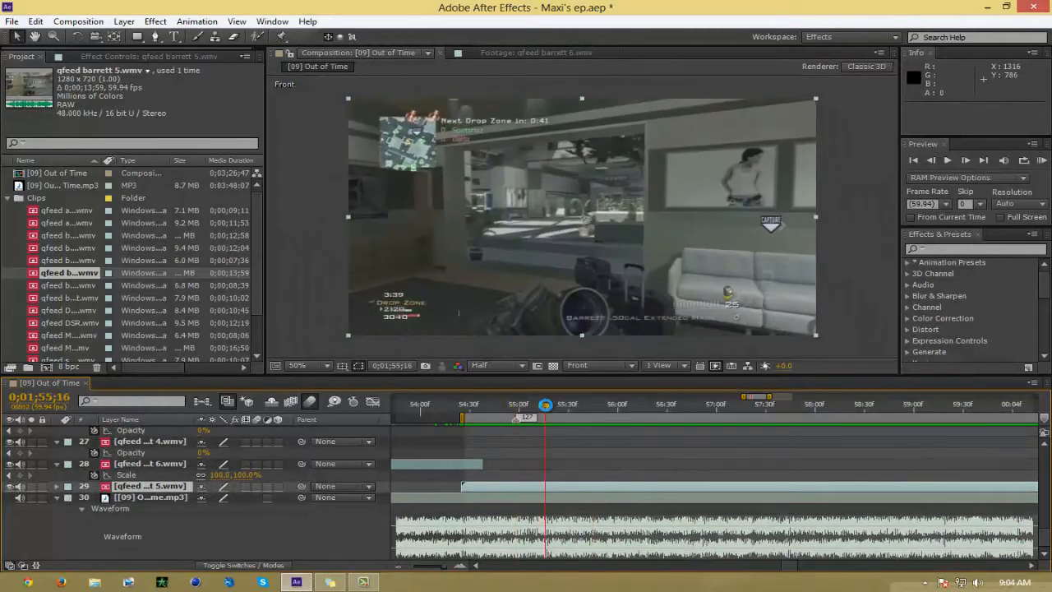
drag(1044, 422, 545, 449)
Replay the music around the new markers and add a composition marker on the beat at 0;01;56;27
key(KP_Decimal)
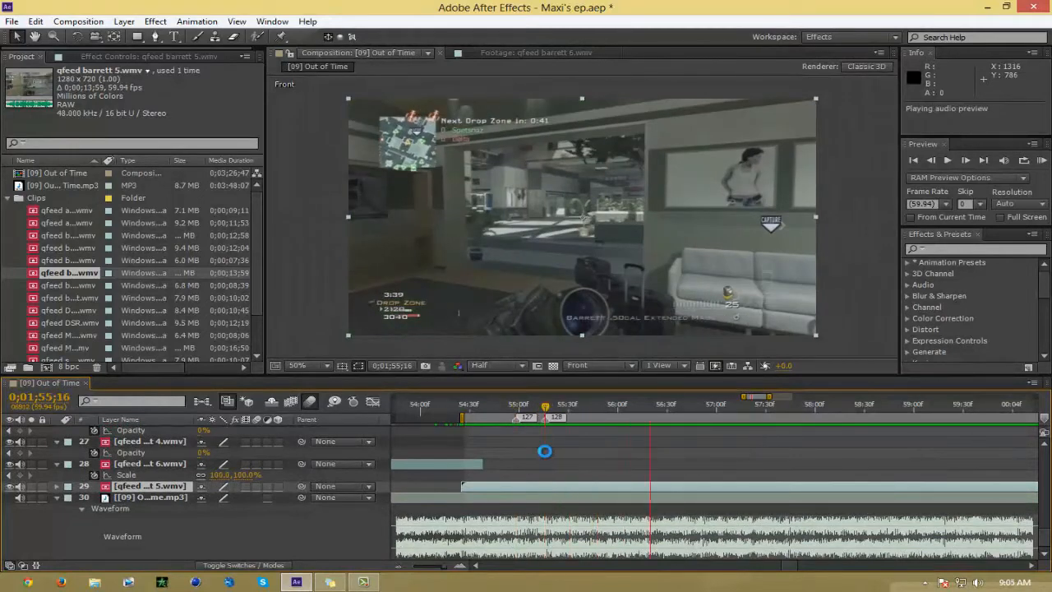
click(496, 404)
key(KP_Decimal)
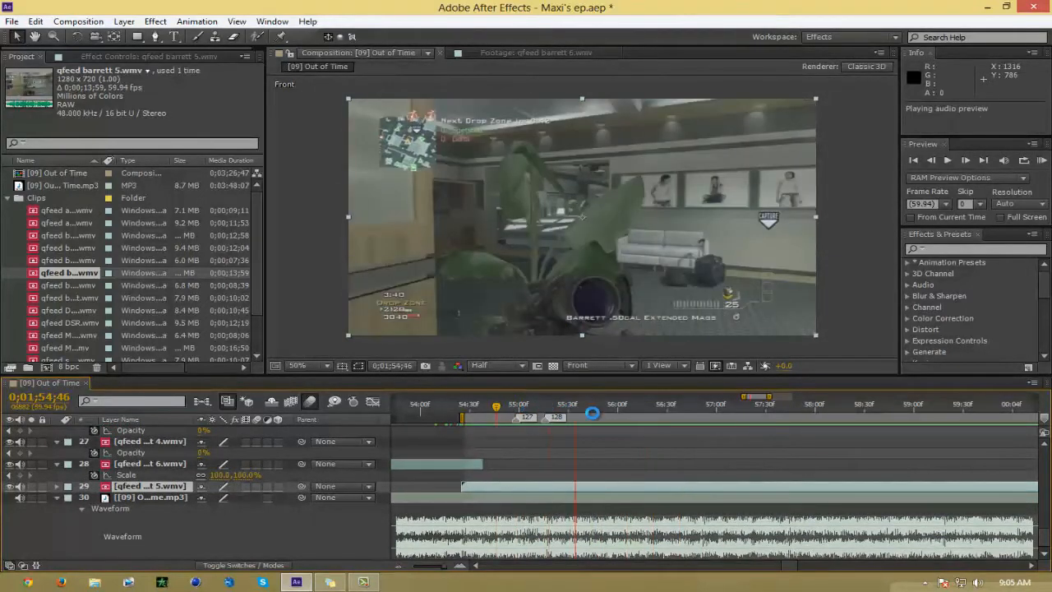
click(646, 408)
click(663, 406)
drag(1044, 423, 663, 420)
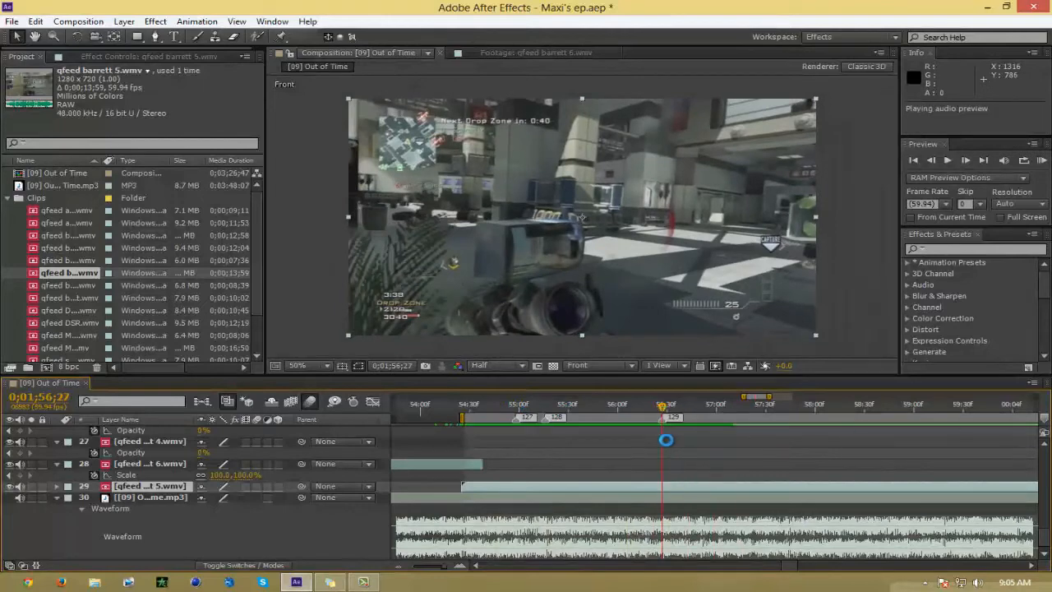
Play the audio onward and add composition markers on the beats at 0;01;57;13, 0;01;57;43 and 0;01;58;43
key(KP_Decimal)
click(1032, 564)
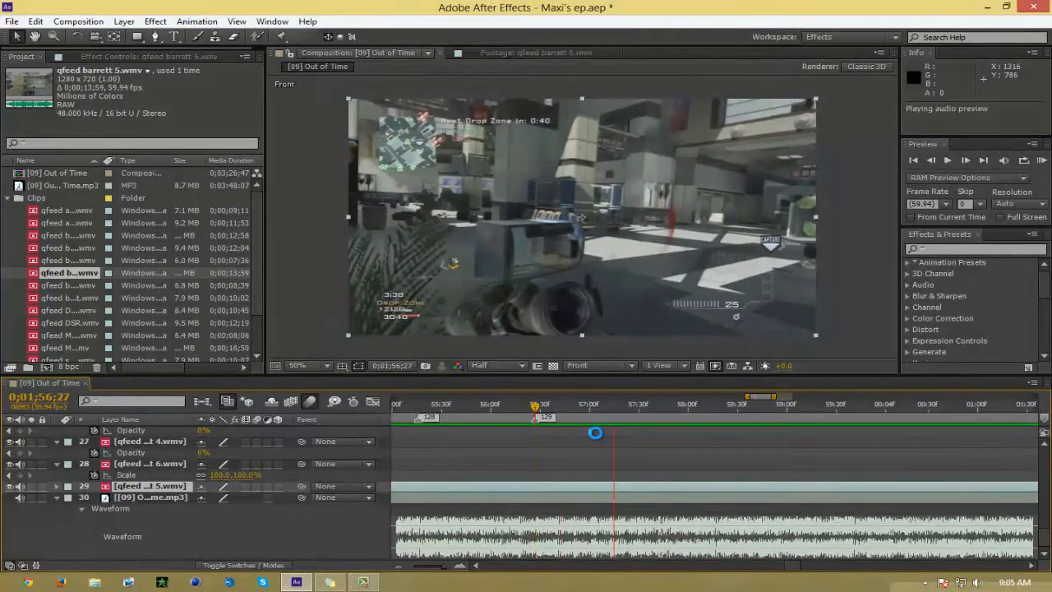
key(KP_Multiply)
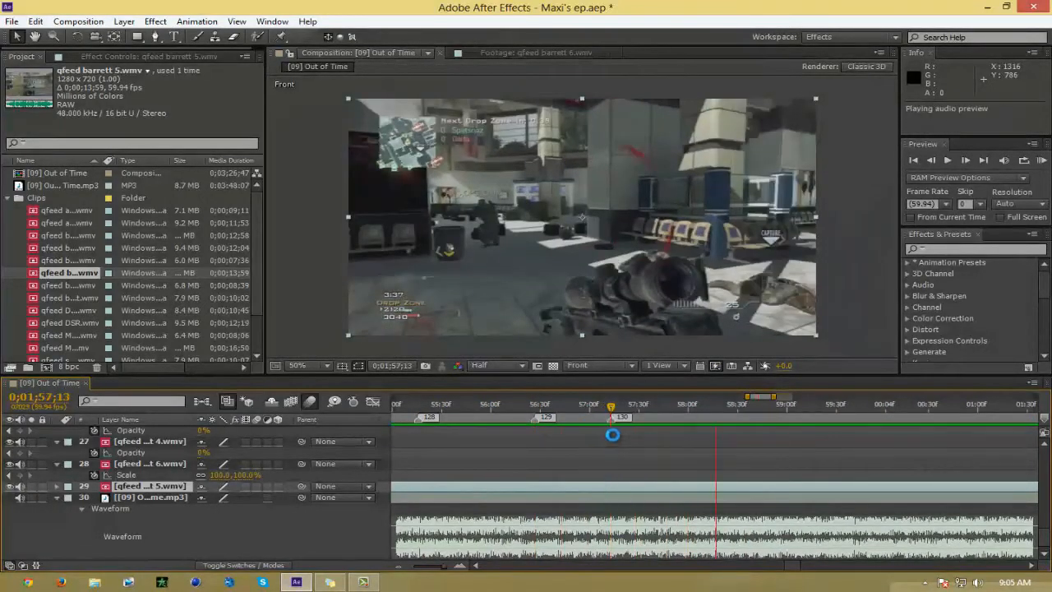
key(KP_Multiply)
click(659, 406)
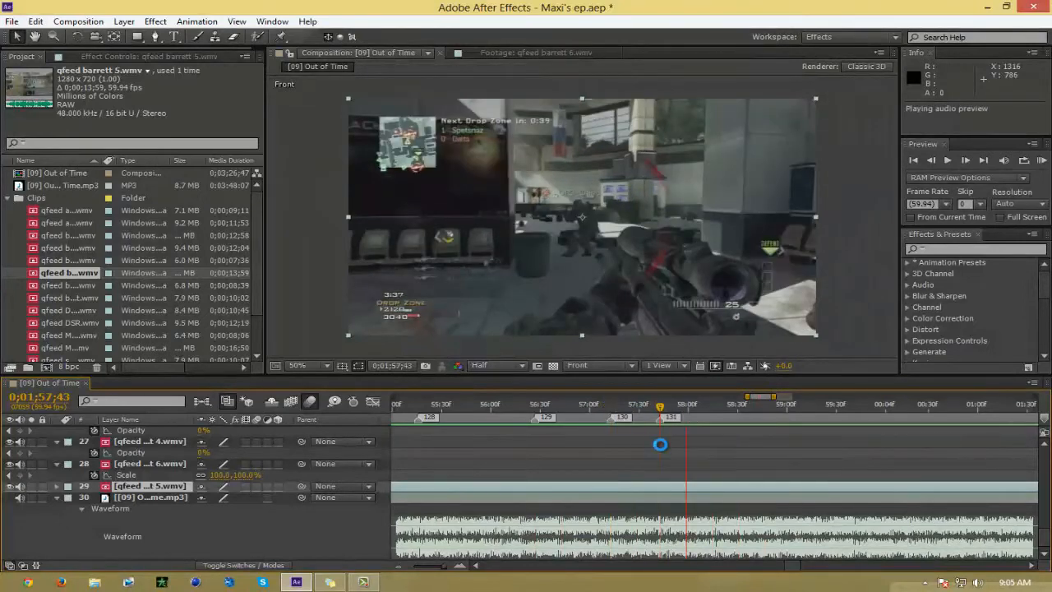
key(KP_Multiply)
click(759, 406)
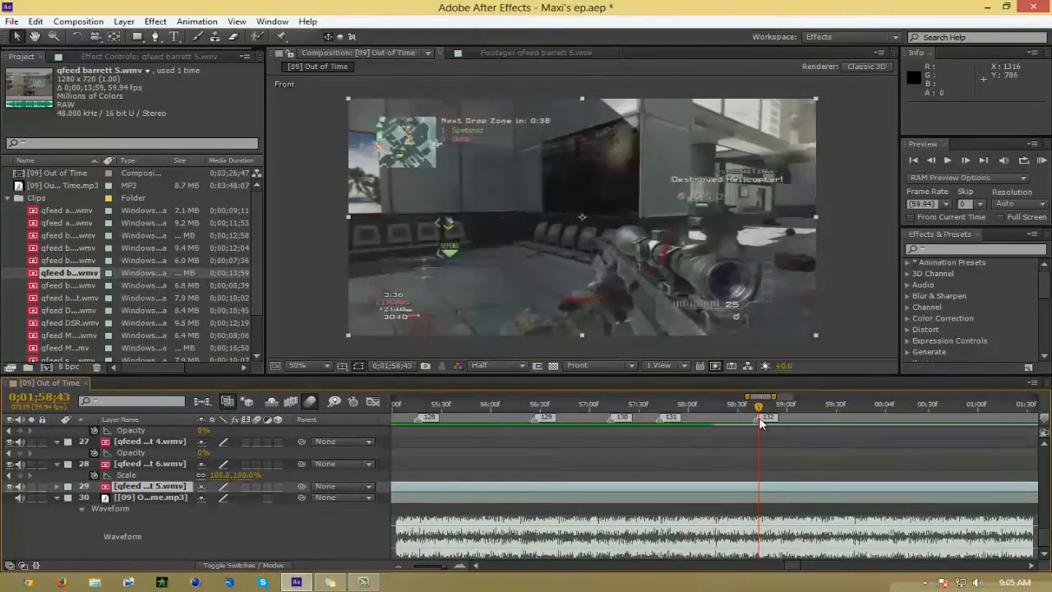
Check the last beats by audio preview and add composition markers at about 0;01;59;15 and 0;01;59;49
key(KP_Decimal)
click(610, 421)
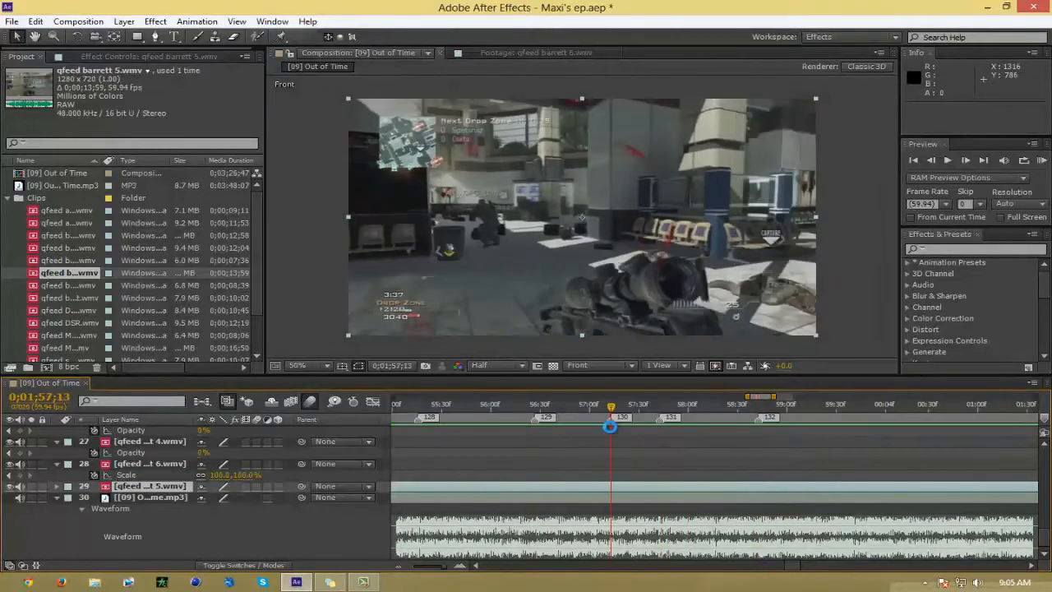
click(758, 406)
key(KP_Decimal)
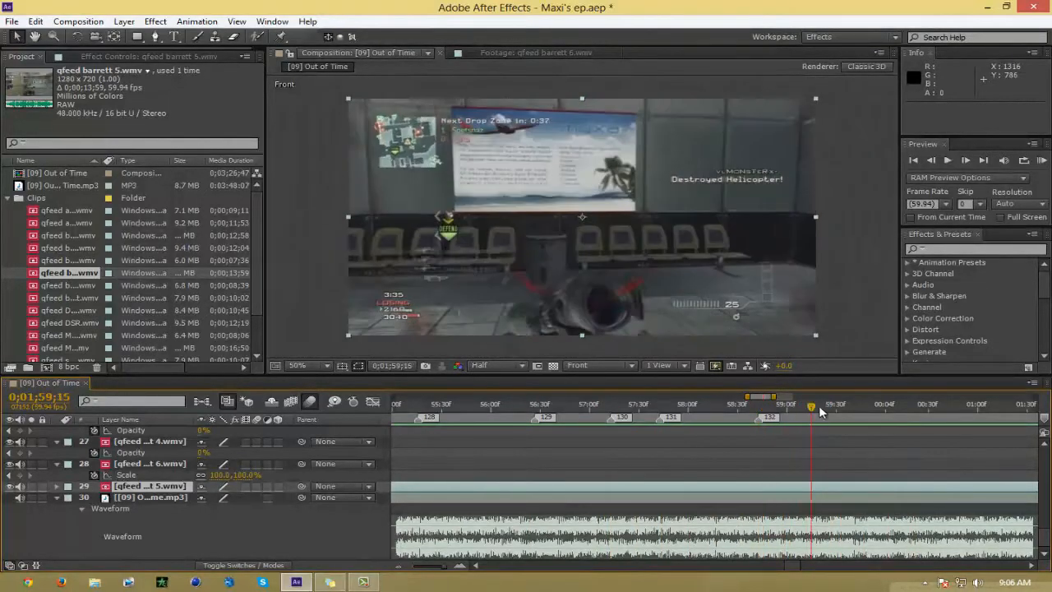
key(KP_Multiply)
key(KP_Multiply)
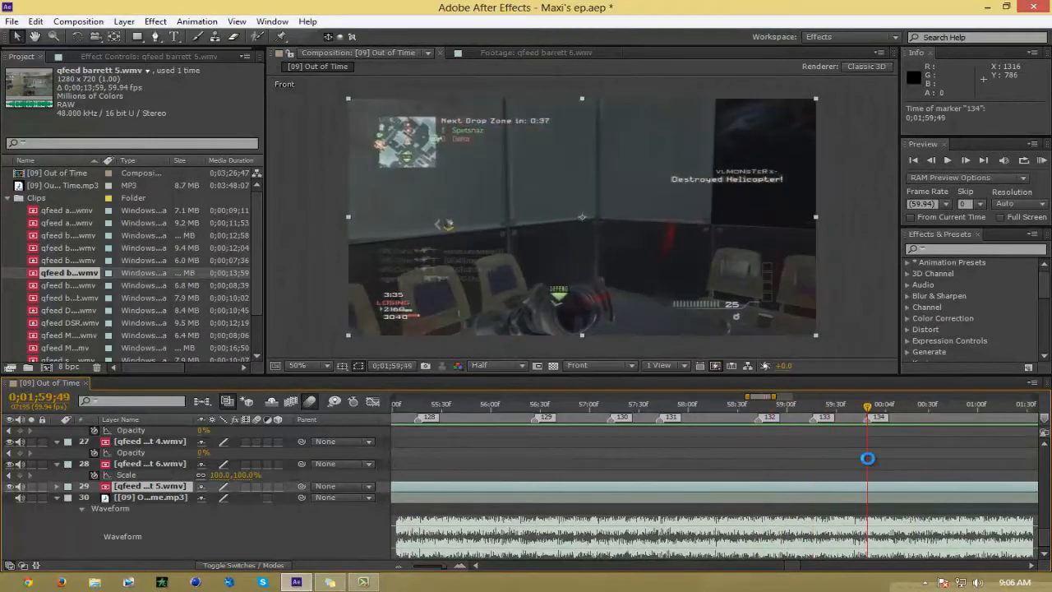
Add composition markers on the following beats at 0;02;00;39, 0;02;01;23, 0;02;02;09 and 0;02;02;41
key(KP_Multiply)
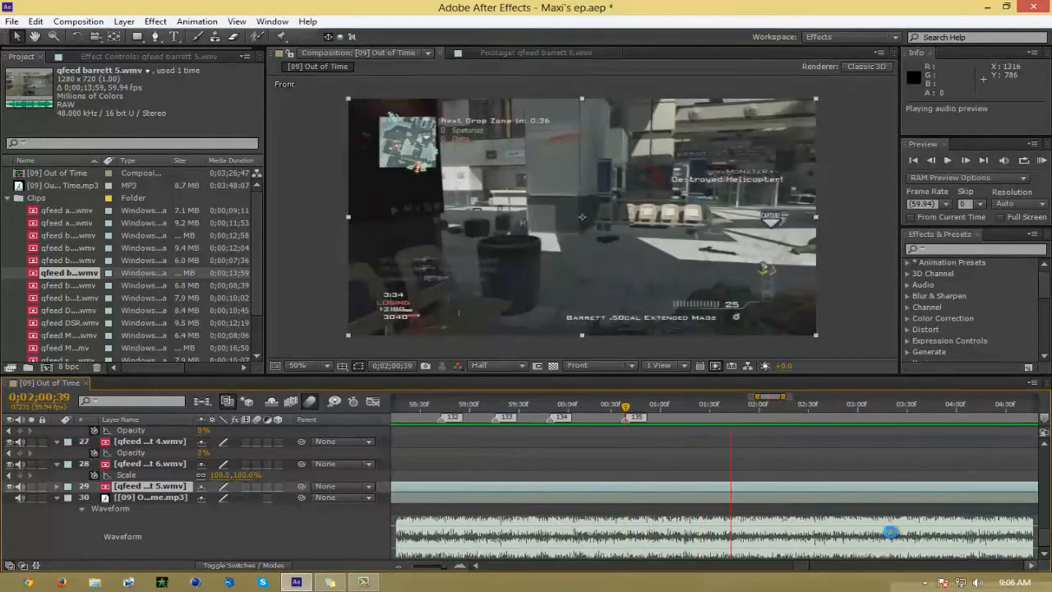
key(KP_Multiply)
key(KP_Decimal)
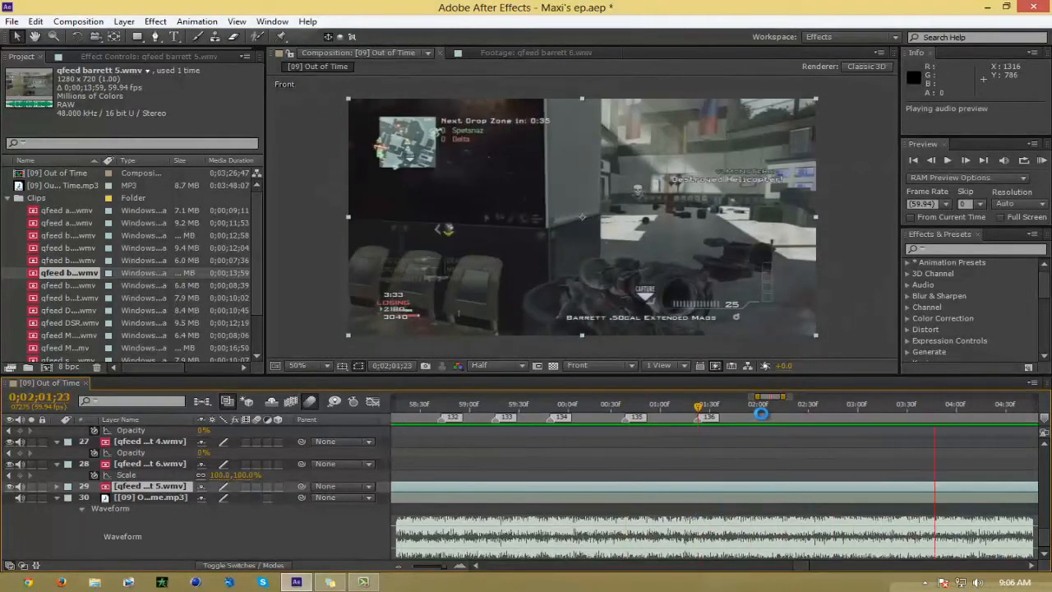
key(KP_Multiply)
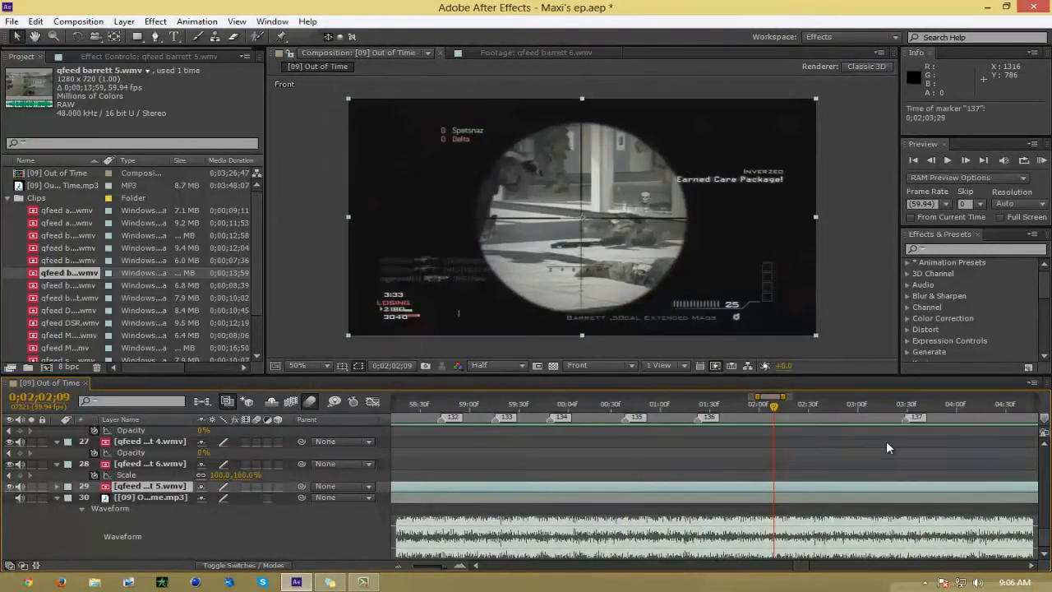
key(KP_Multiply)
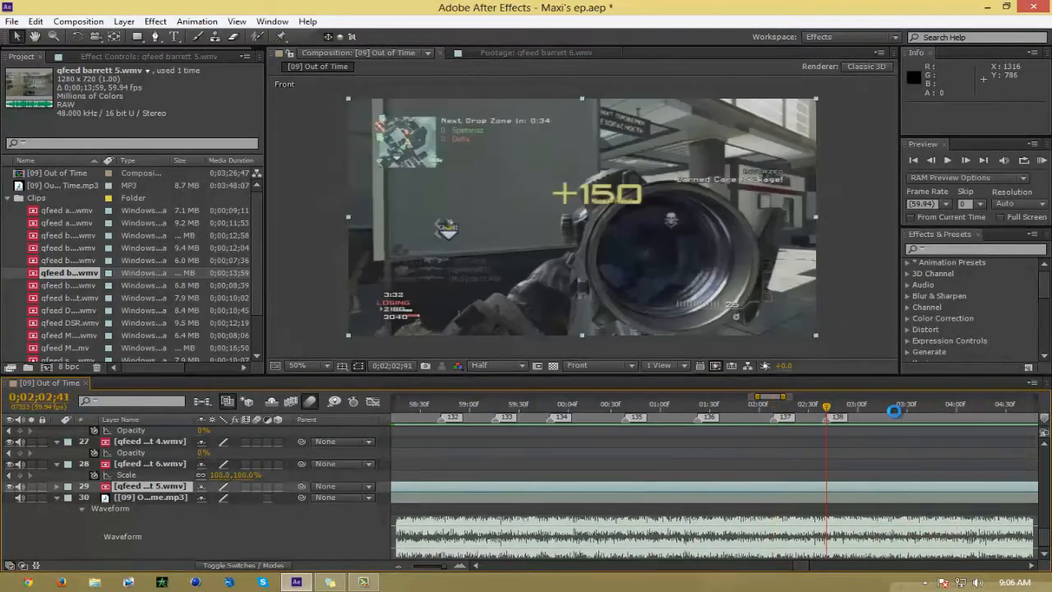
Scrub through the marked section of the qfeed barrett 5 clip to compare its action with the beat markers
click(905, 410)
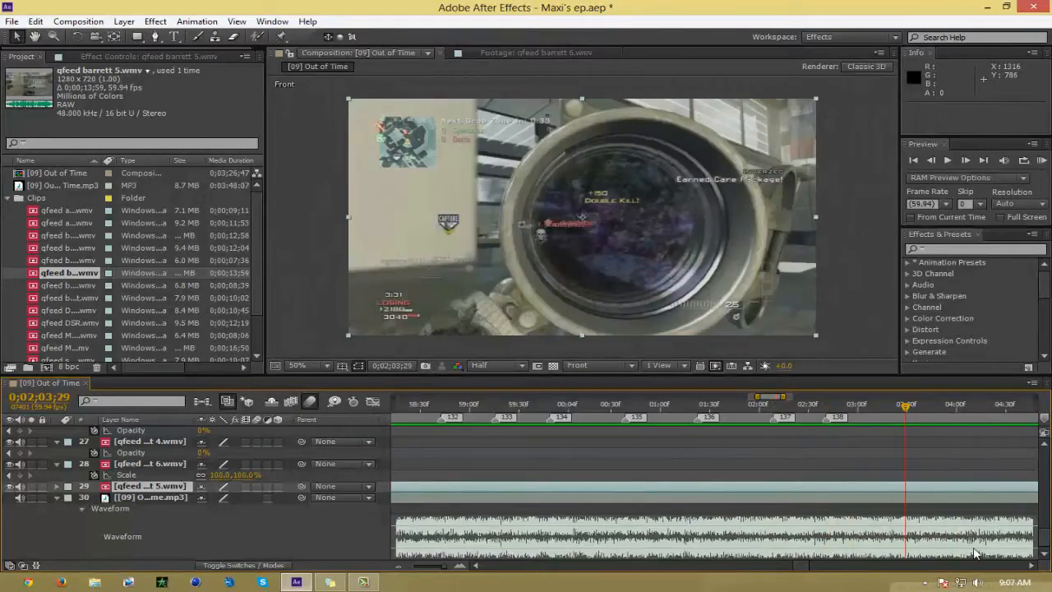
click(400, 567)
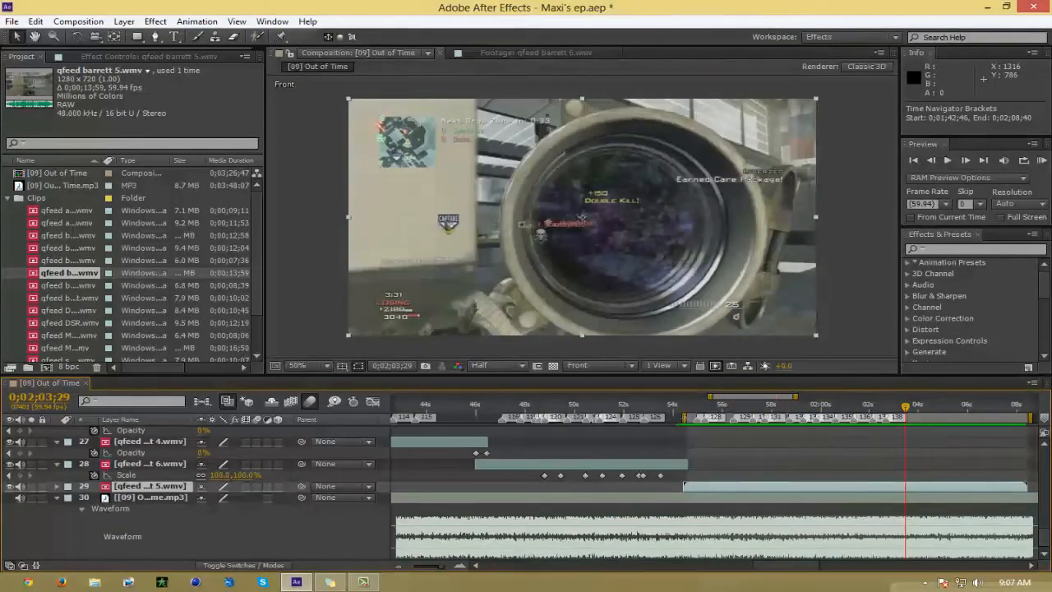
drag(697, 413, 716, 431)
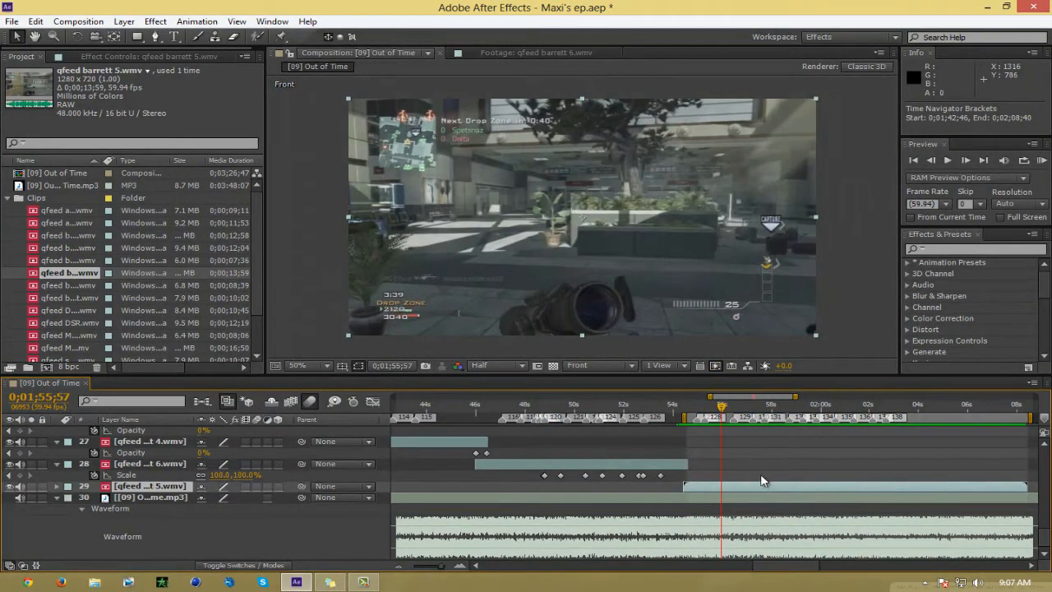
click(364, 583)
click(364, 583)
drag(699, 409, 915, 437)
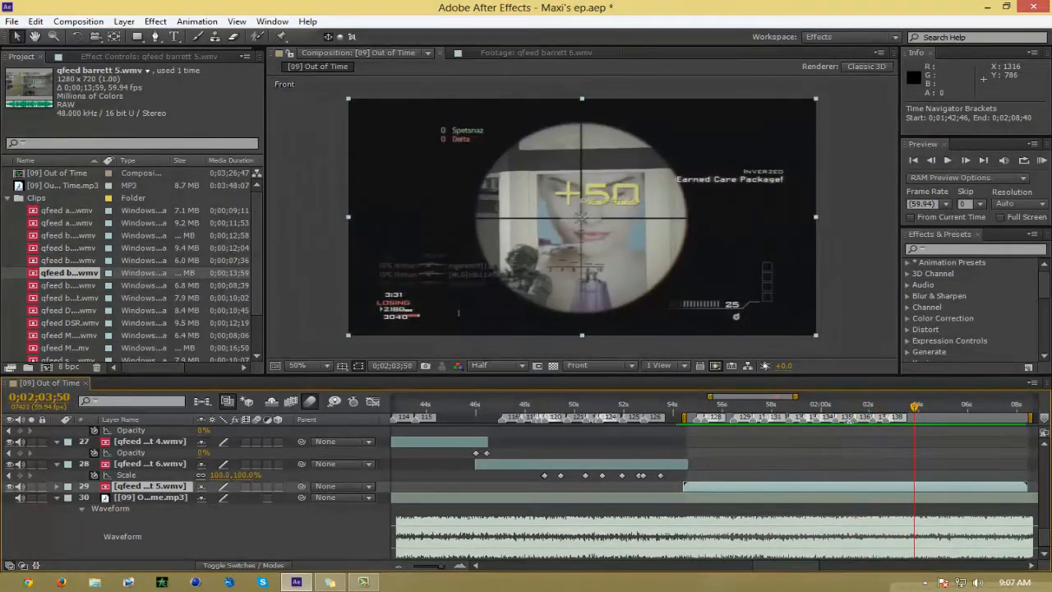
Trim the start of the qfeed barrett 5 clip and shift it earlier so it begins at 0;01;54;07, overlapping qfeed barrett 6
click(700, 407)
drag(701, 408, 696, 404)
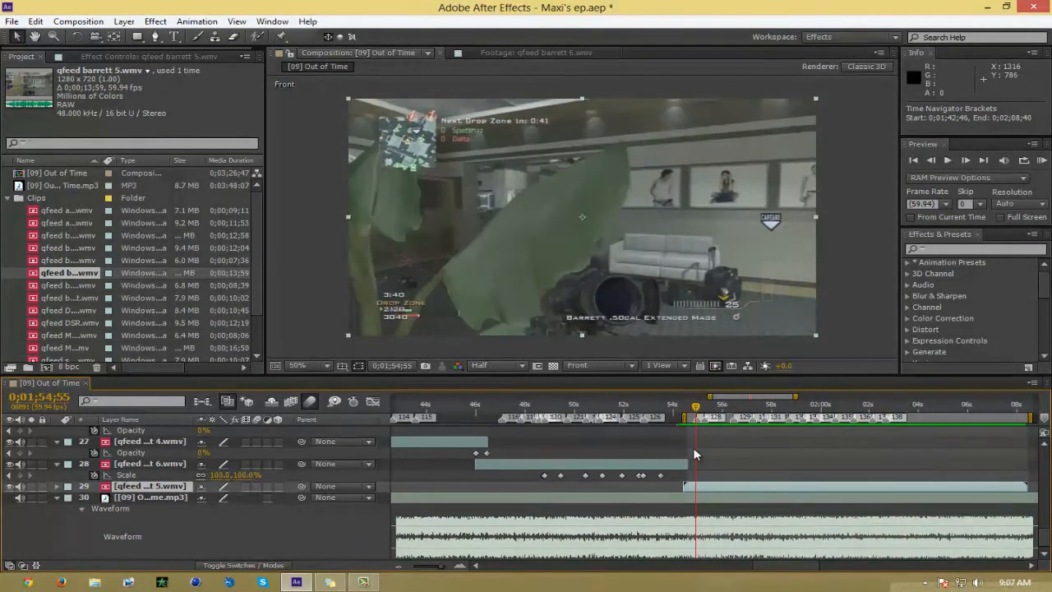
click(695, 487)
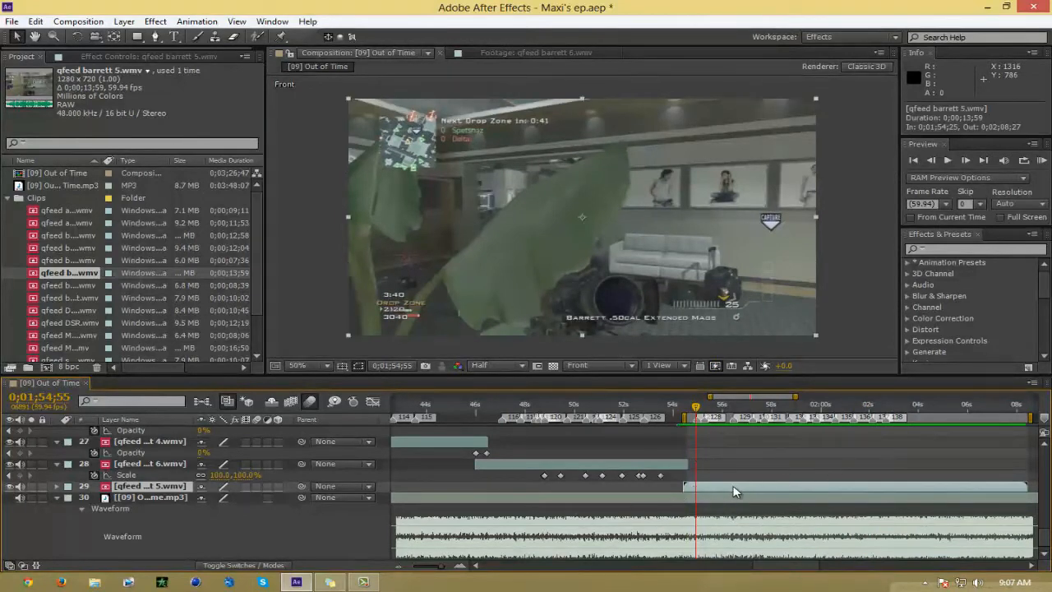
drag(734, 492, 674, 487)
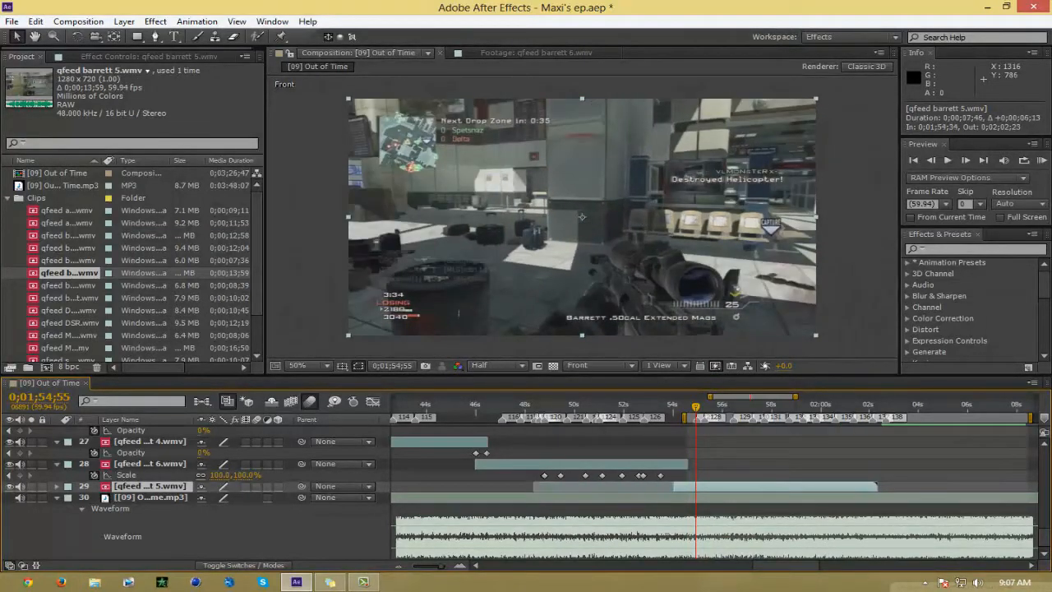
Start the work area at the clip overlap and add 100% opacity keyframes at 0;01;54;08 to qfeed barrett 6 and qfeed barrett 5
click(459, 566)
click(459, 566)
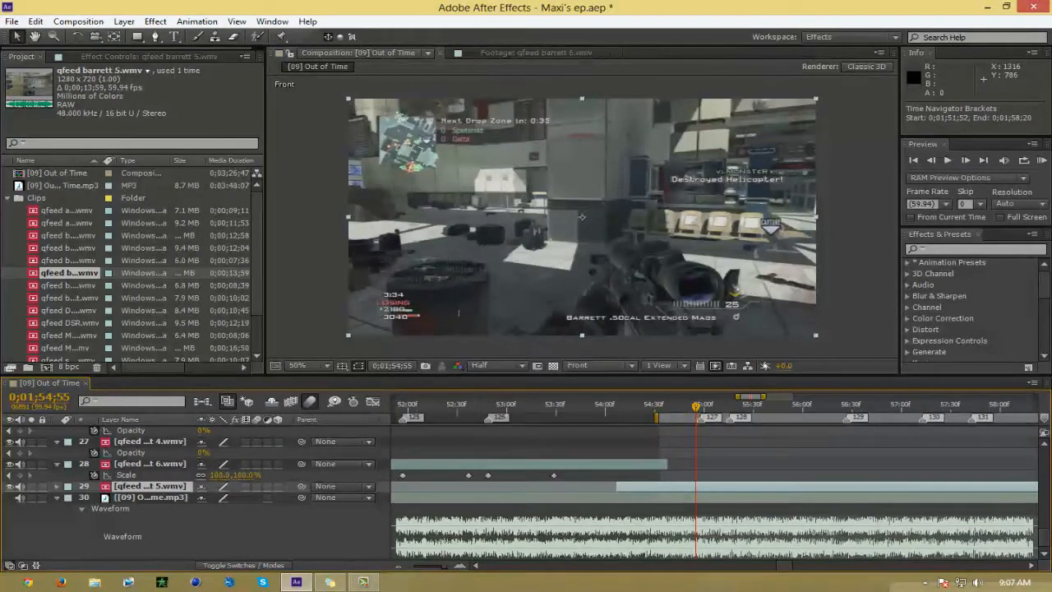
drag(656, 417, 619, 453)
click(620, 464)
key(t)
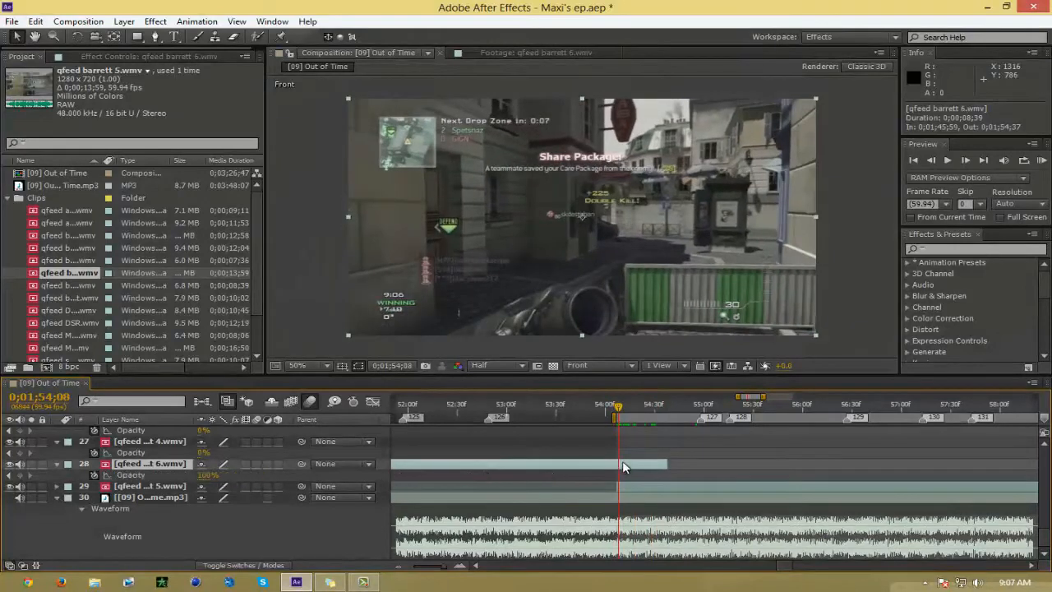
click(637, 485)
key(t)
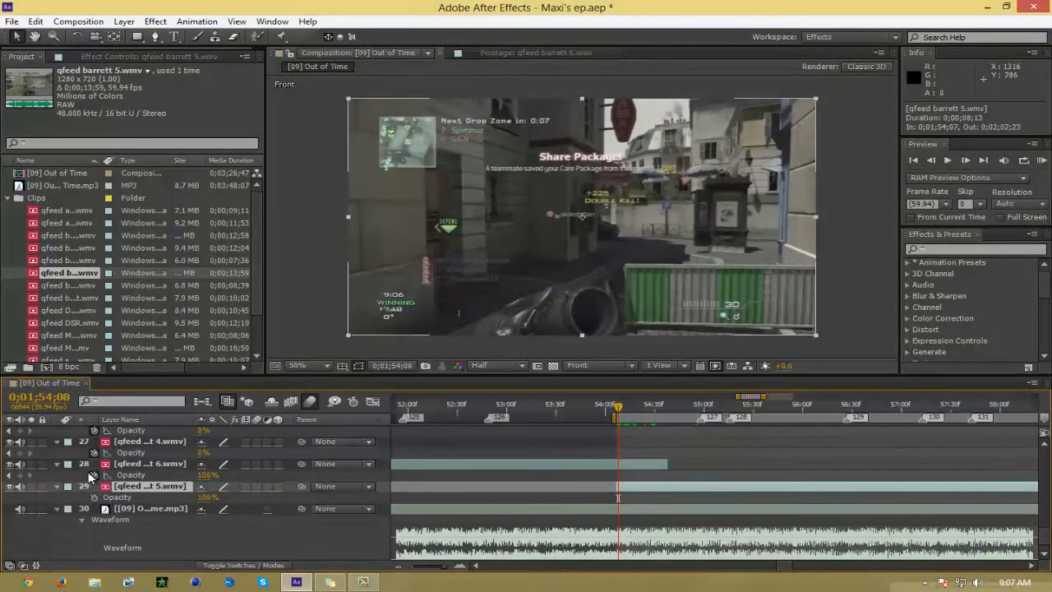
click(94, 474)
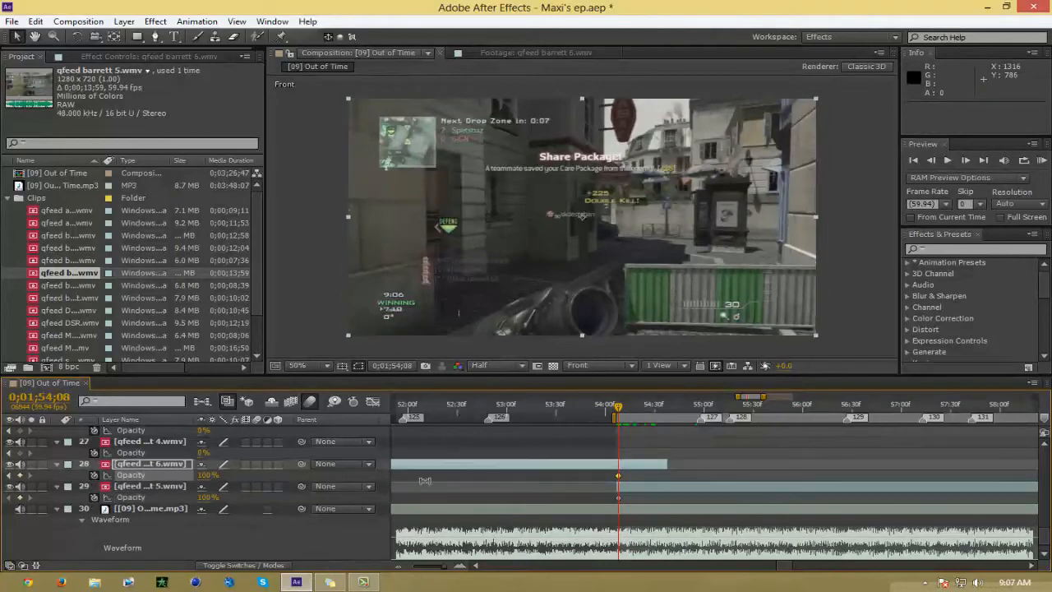
Crossfade the clips: fade qfeed barrett 6 to 0% opacity at 0;01;54;37 and qfeed barrett 5 from 0% at 0;01;54;08 to 100% at 0;01;54;37
drag(664, 413, 667, 413)
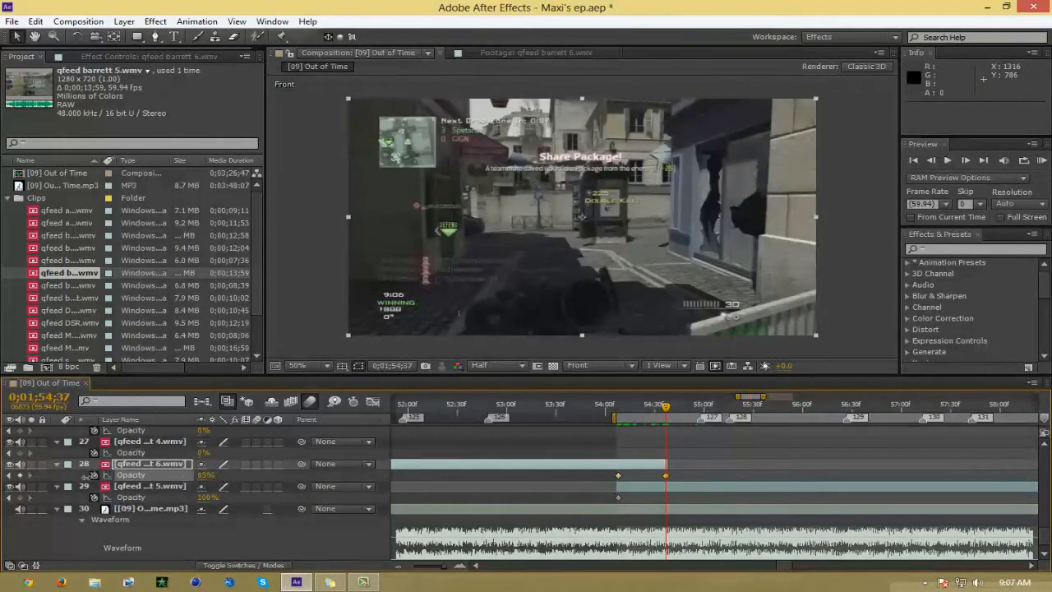
drag(86, 477, 82, 477)
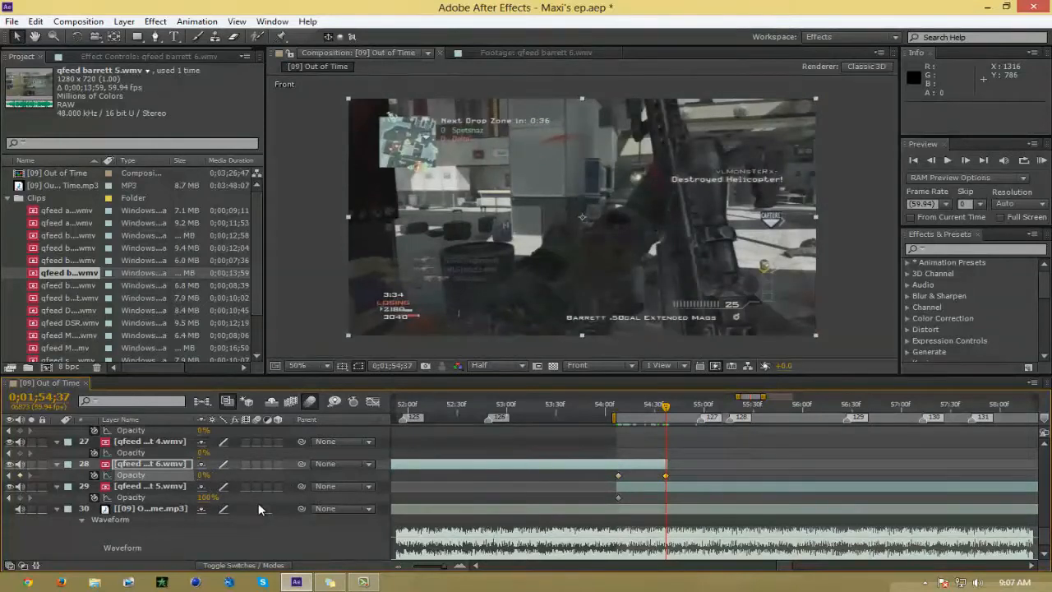
click(19, 497)
click(10, 497)
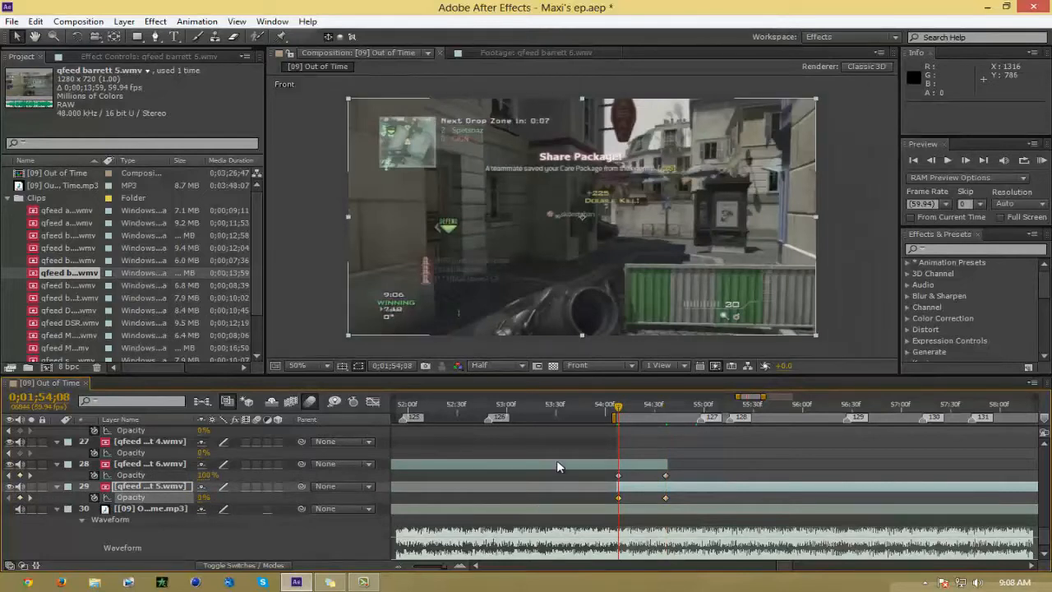
Check the opacity keyframes of both clips and scrub through the crossfade and the start of qfeed barrett 5
click(593, 458)
click(621, 472)
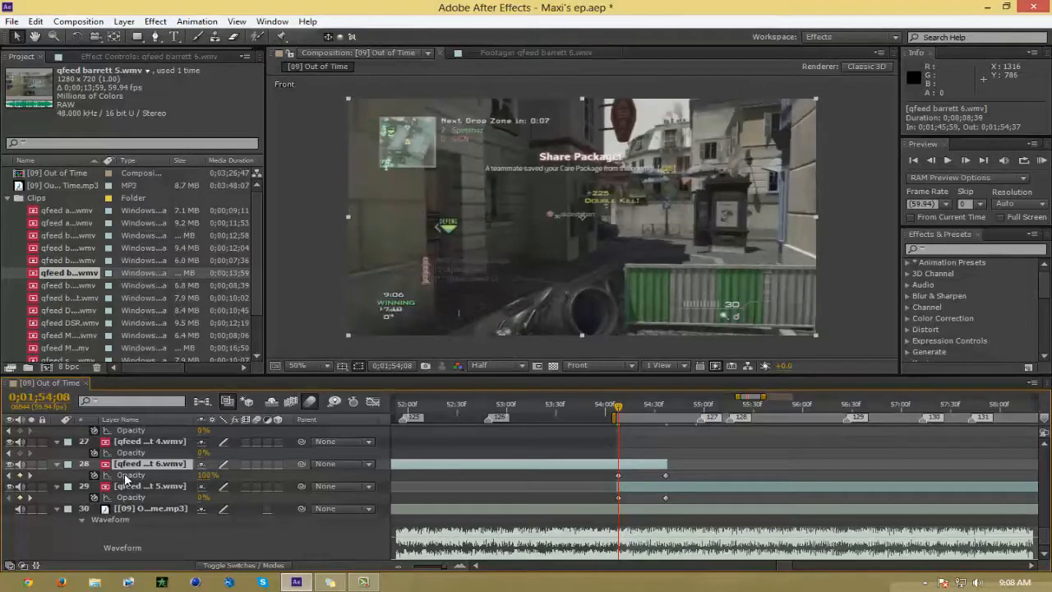
drag(616, 407, 665, 422)
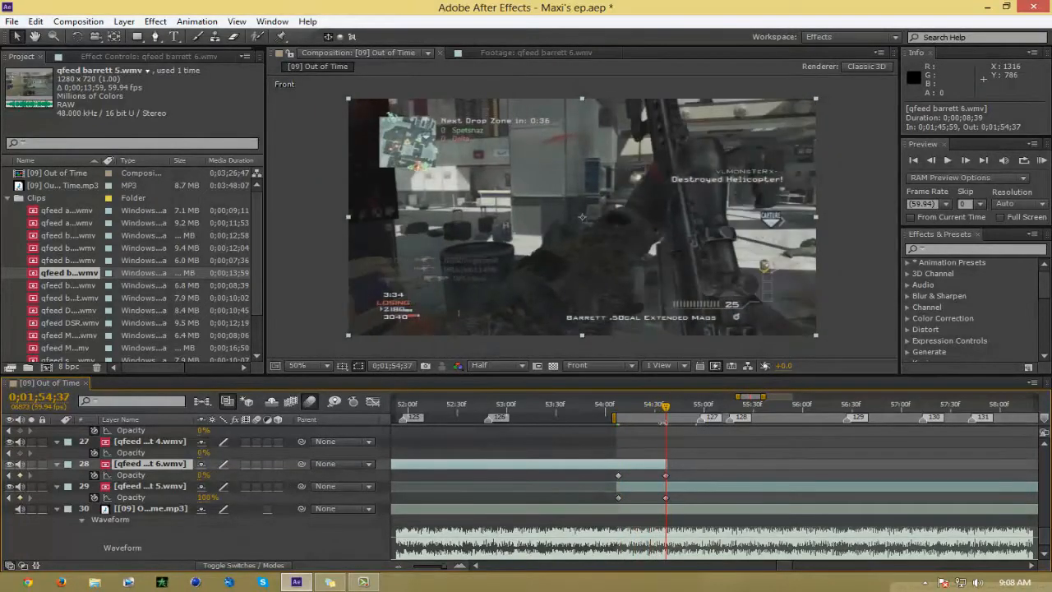
click(670, 485)
click(616, 409)
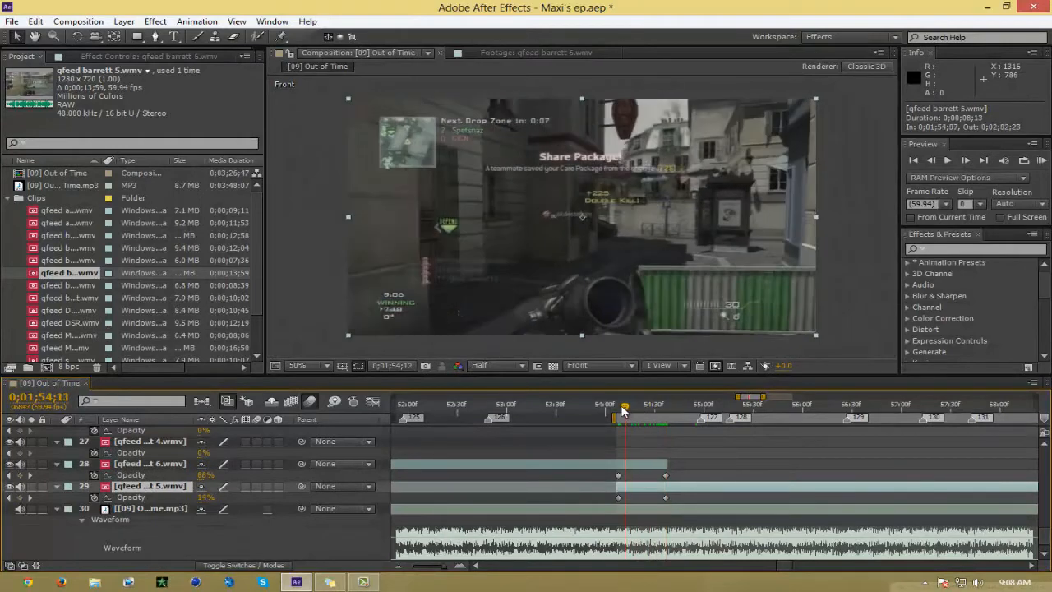
drag(617, 409, 621, 411)
drag(629, 412, 666, 412)
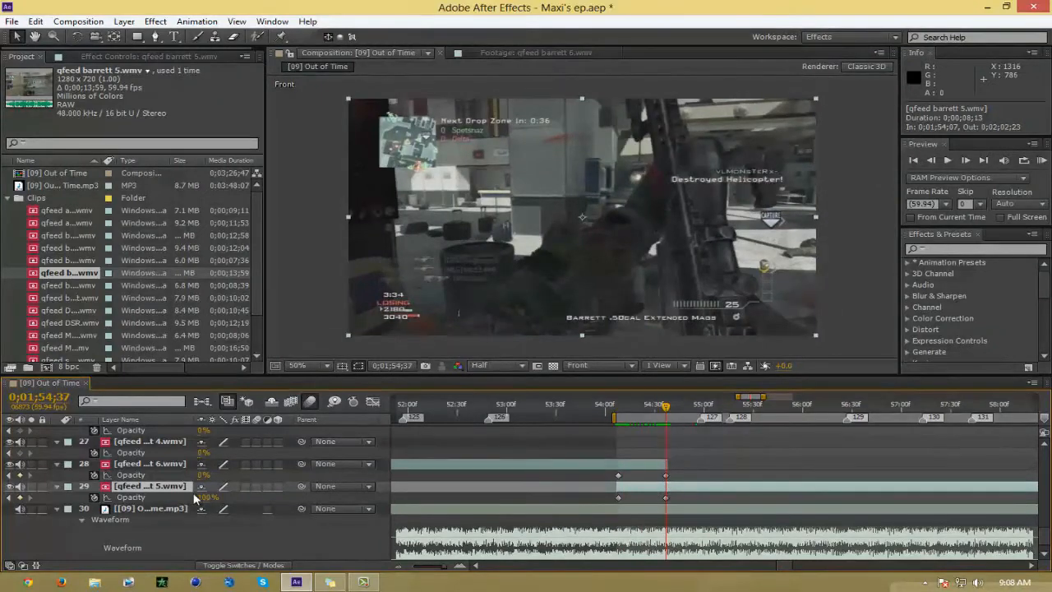
drag(616, 406, 681, 406)
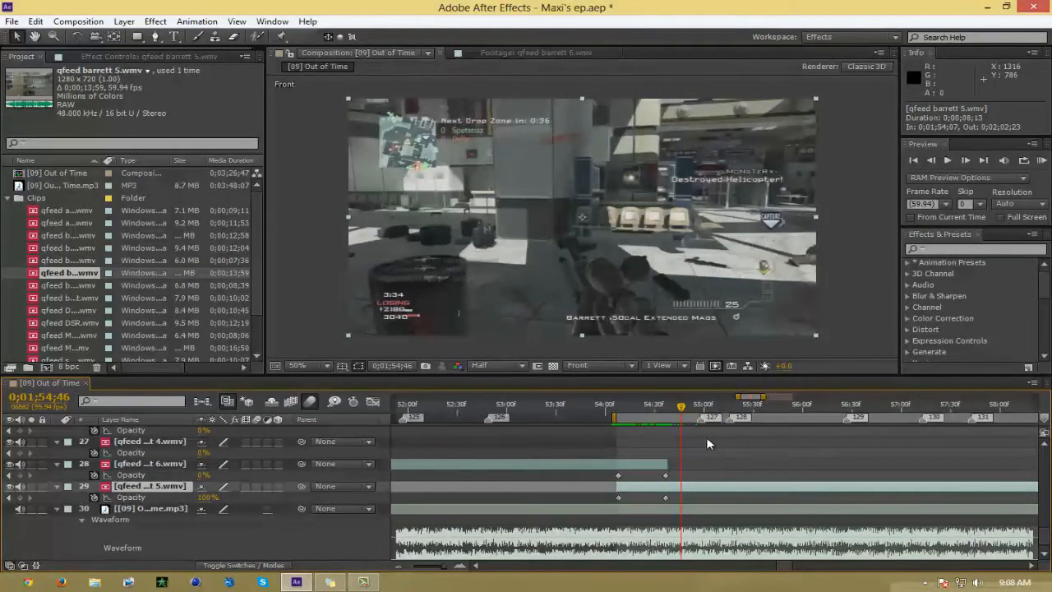
drag(681, 409, 824, 431)
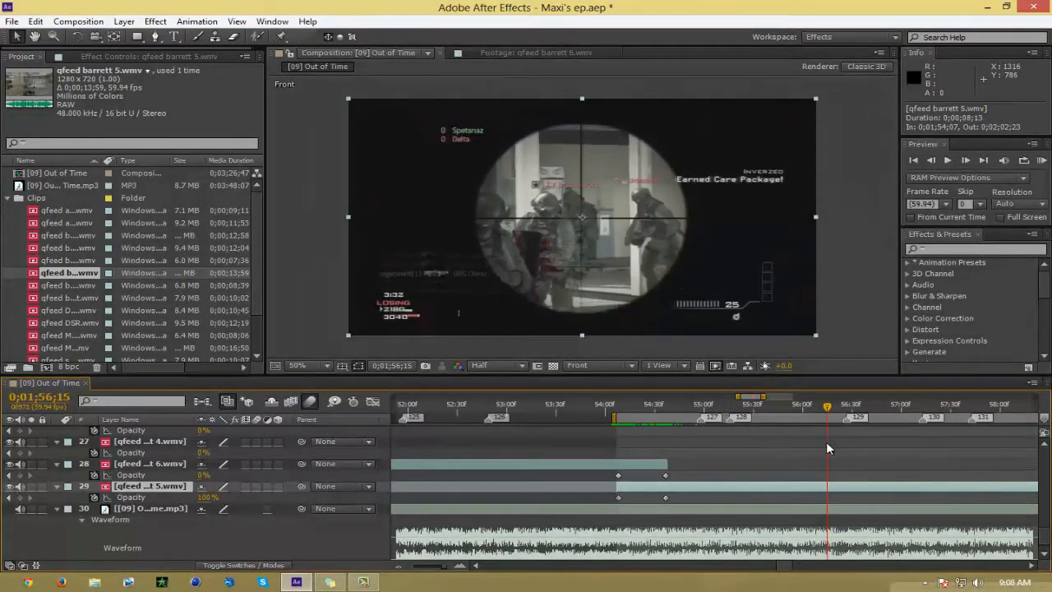
Enable time remapping on the qfeed barrett 5 layer
right_click(735, 485)
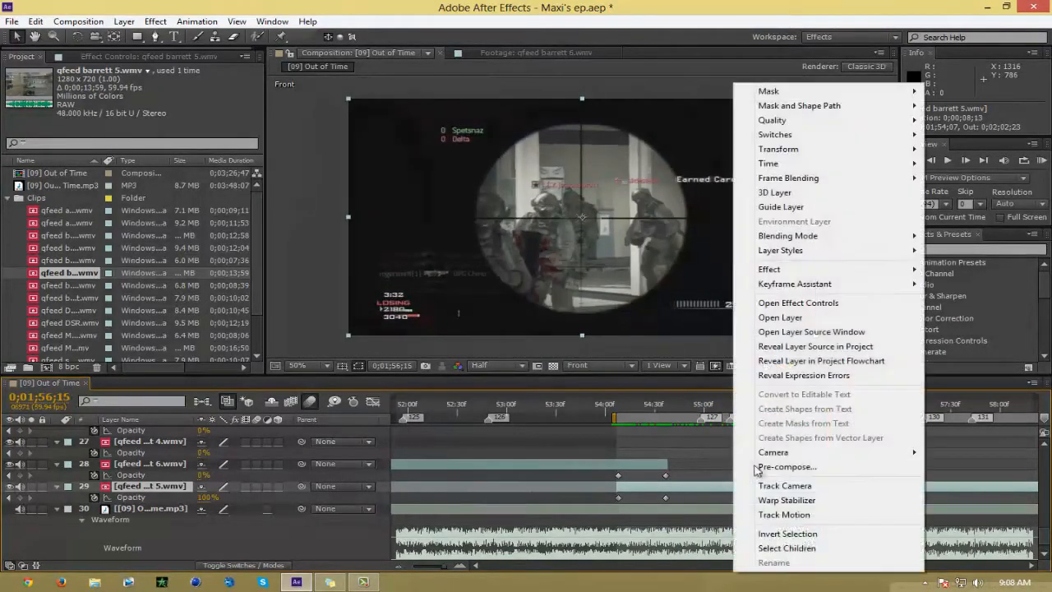
mouse_move(757, 165)
click(650, 163)
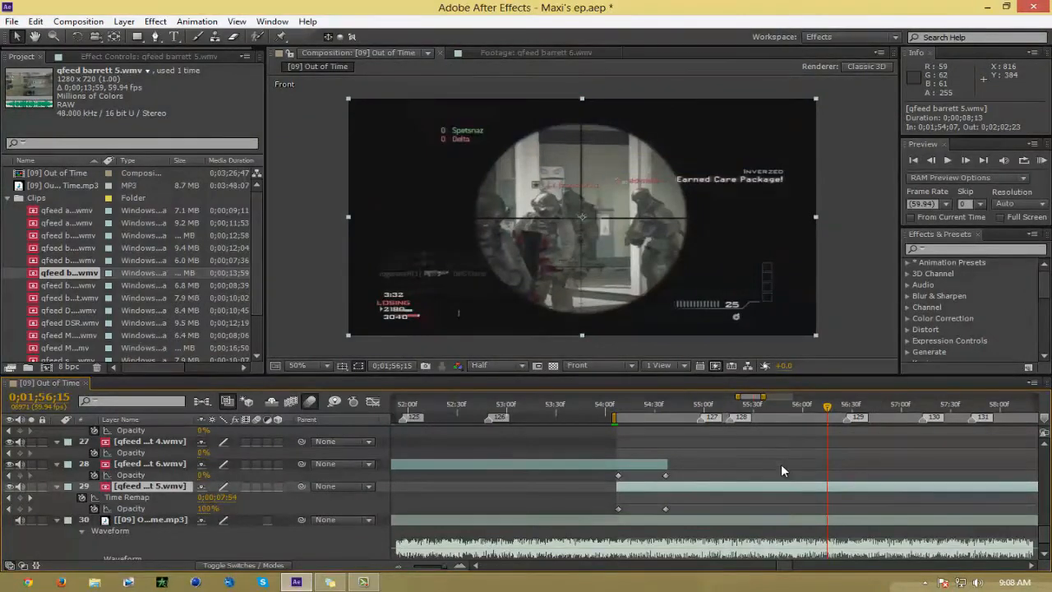
Examine where the Time Remap keyframes of qfeed barrett 5 lie in the full composition and near the crossfade
click(1034, 567)
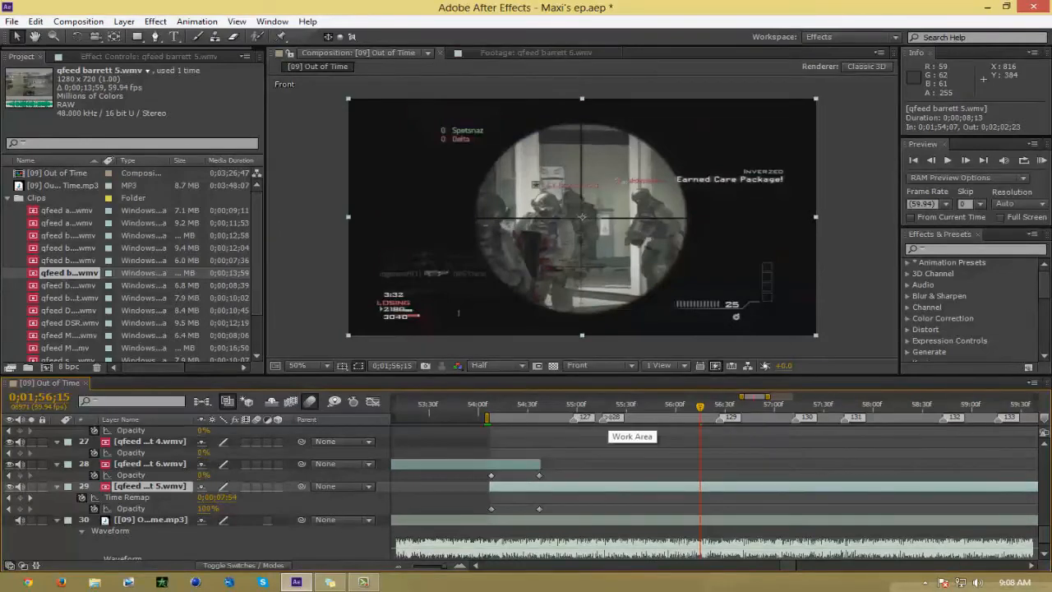
click(397, 565)
click(397, 566)
click(397, 566)
click(397, 566)
click(397, 566)
drag(449, 398, 394, 418)
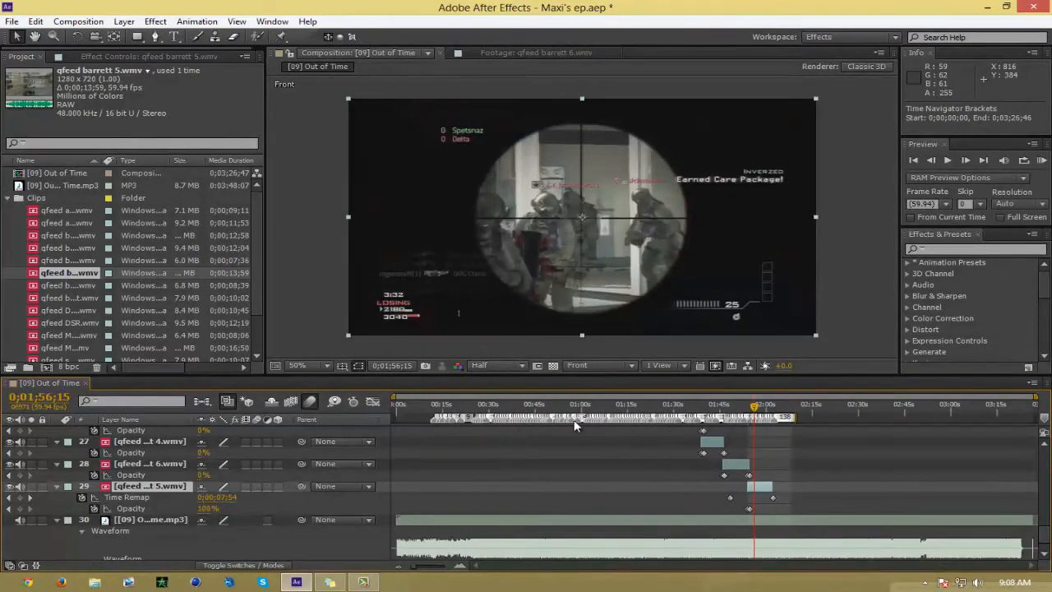
click(461, 566)
click(460, 566)
click(461, 567)
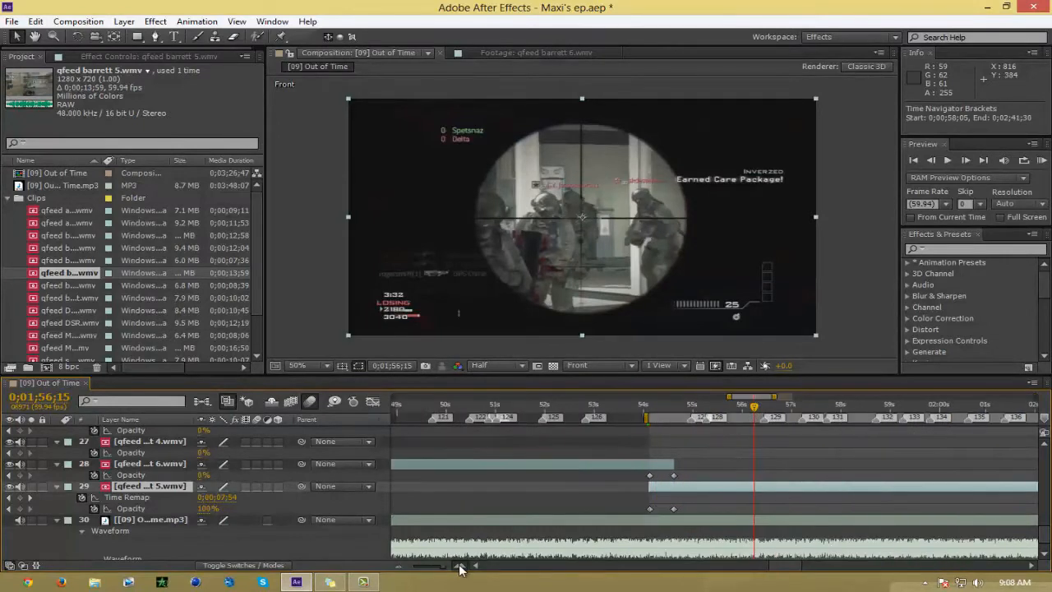
click(460, 566)
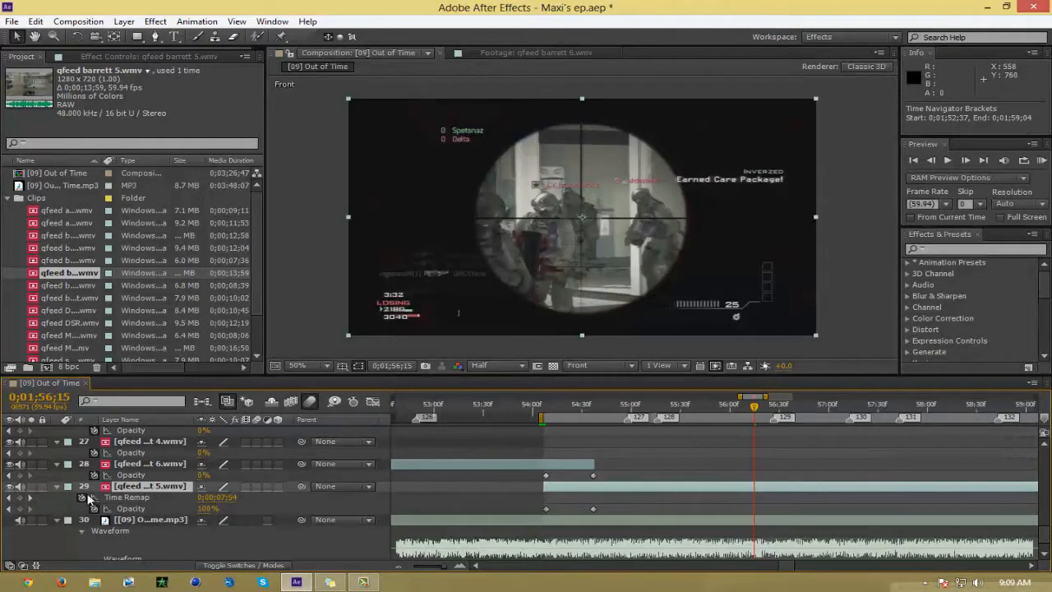
Add Time Remap keyframes to qfeed barrett 5 at 0;01;55;16 and 0;01;55;56
click(659, 400)
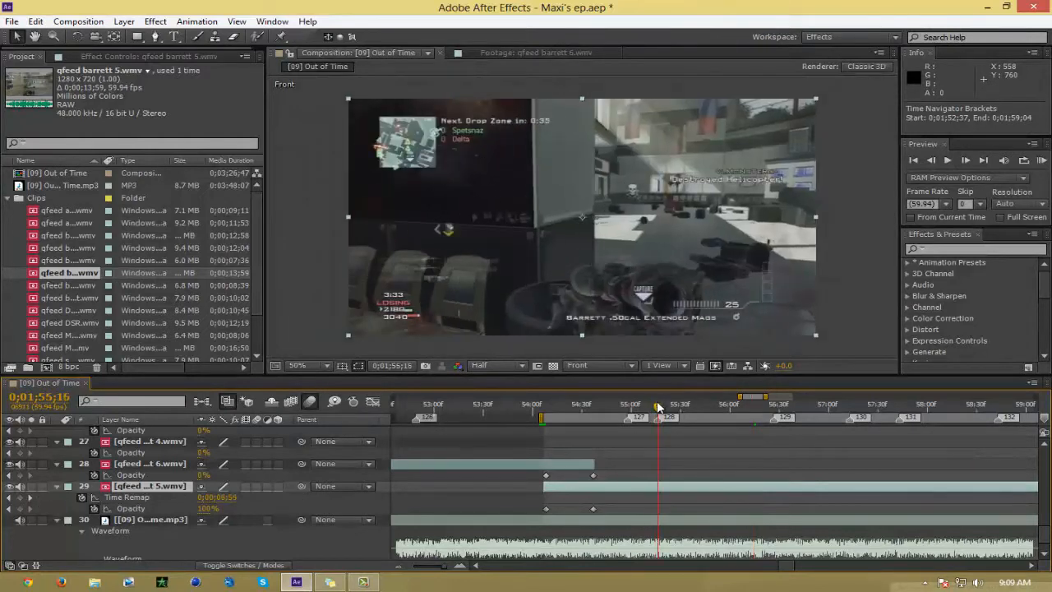
click(21, 498)
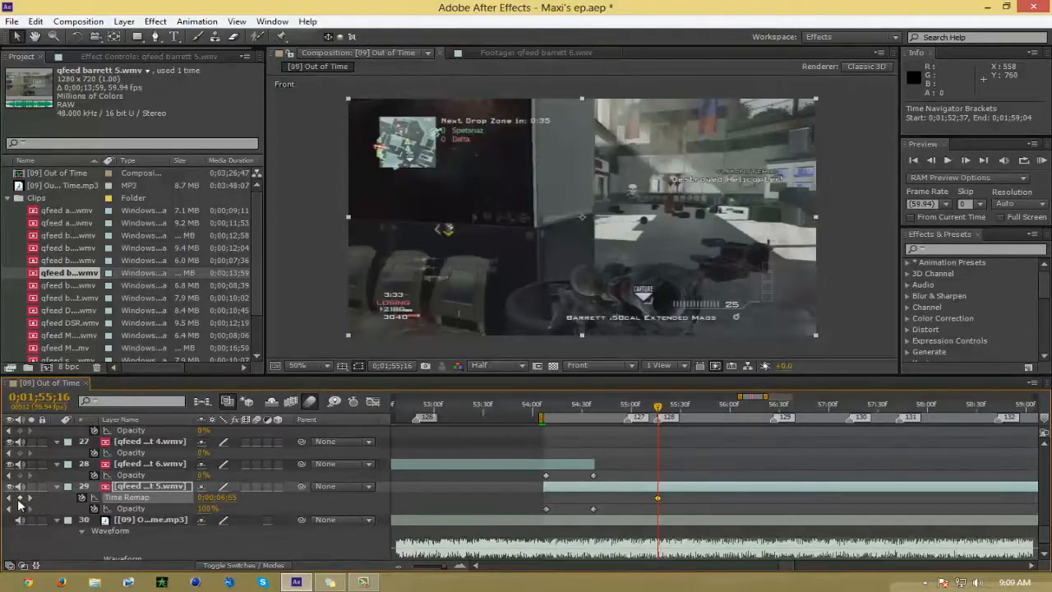
drag(657, 409, 723, 443)
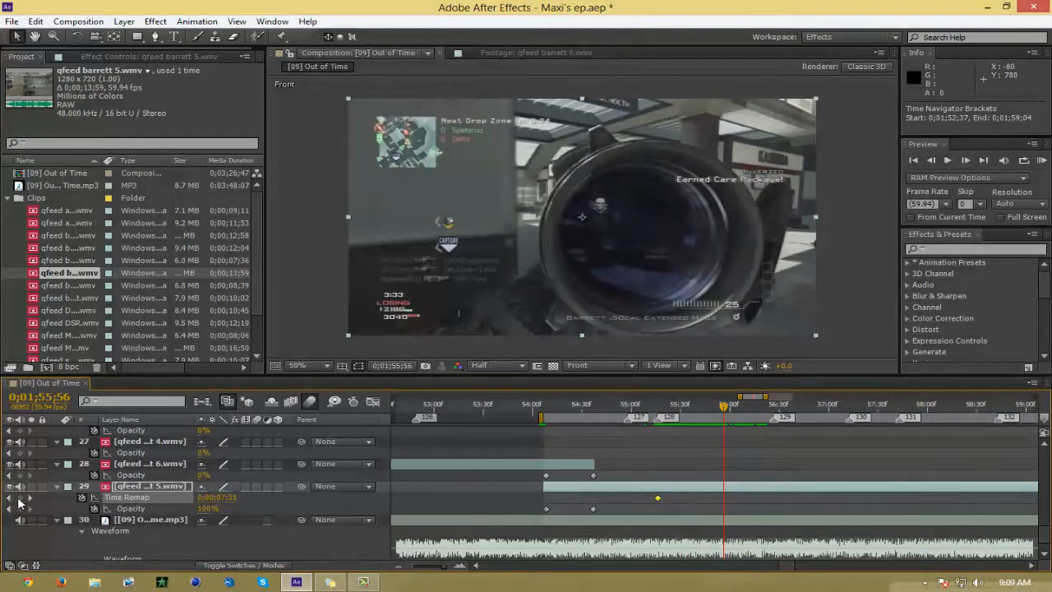
Select the qfeed barrett 5 Time Remap keyframe at 0;01;55;56 together with the one at the clip's end
click(398, 567)
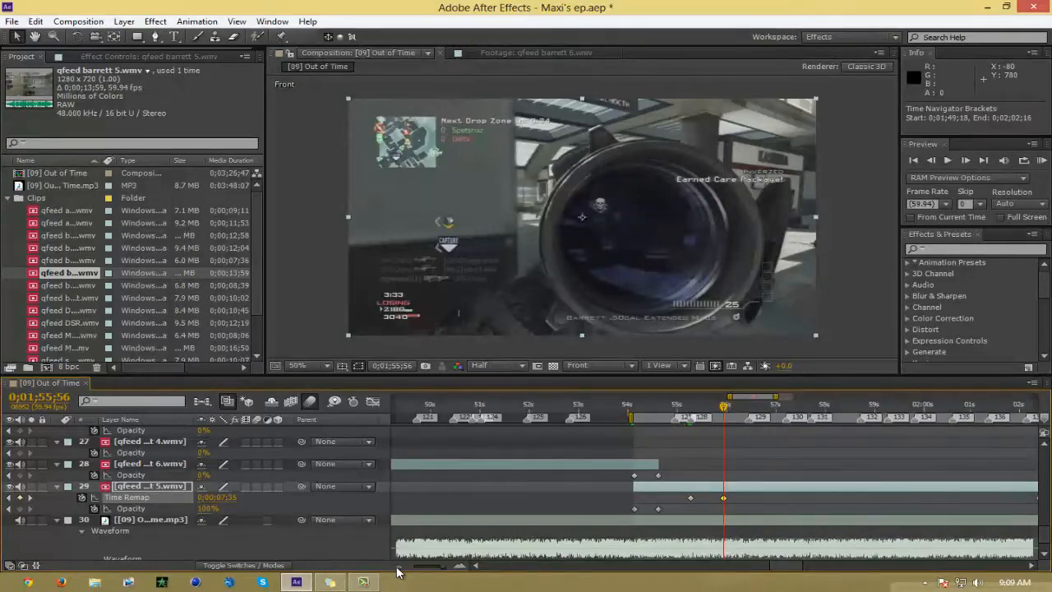
click(398, 566)
drag(912, 497, 723, 501)
click(457, 567)
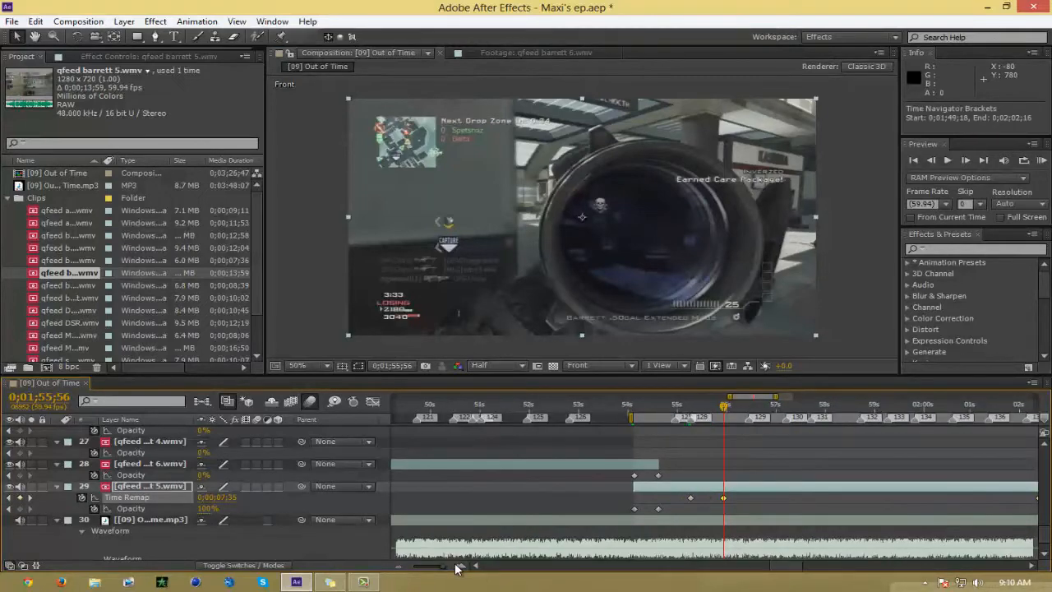
click(399, 566)
click(742, 498)
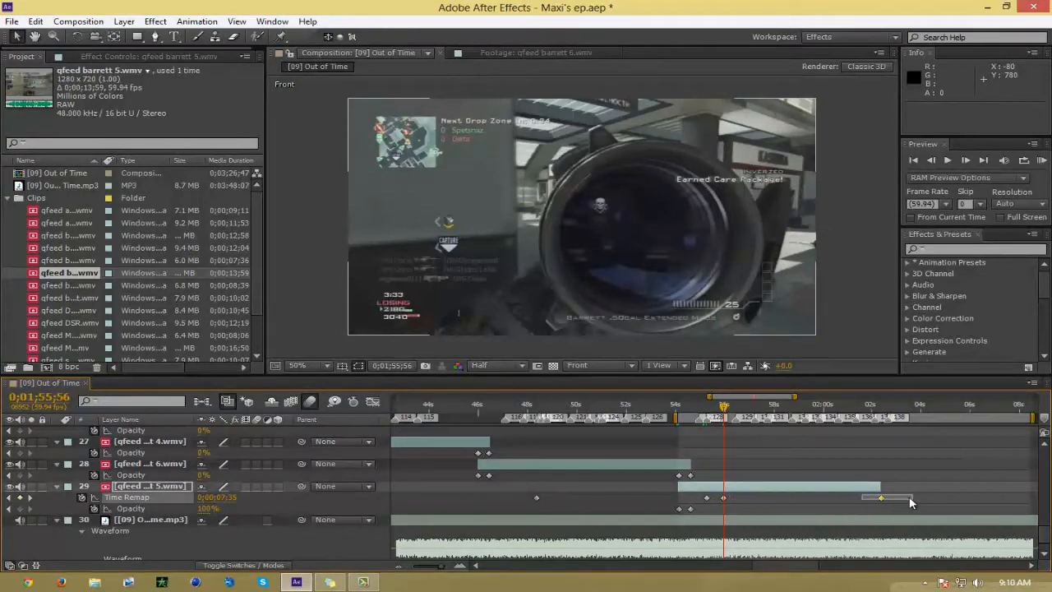
drag(913, 498, 720, 499)
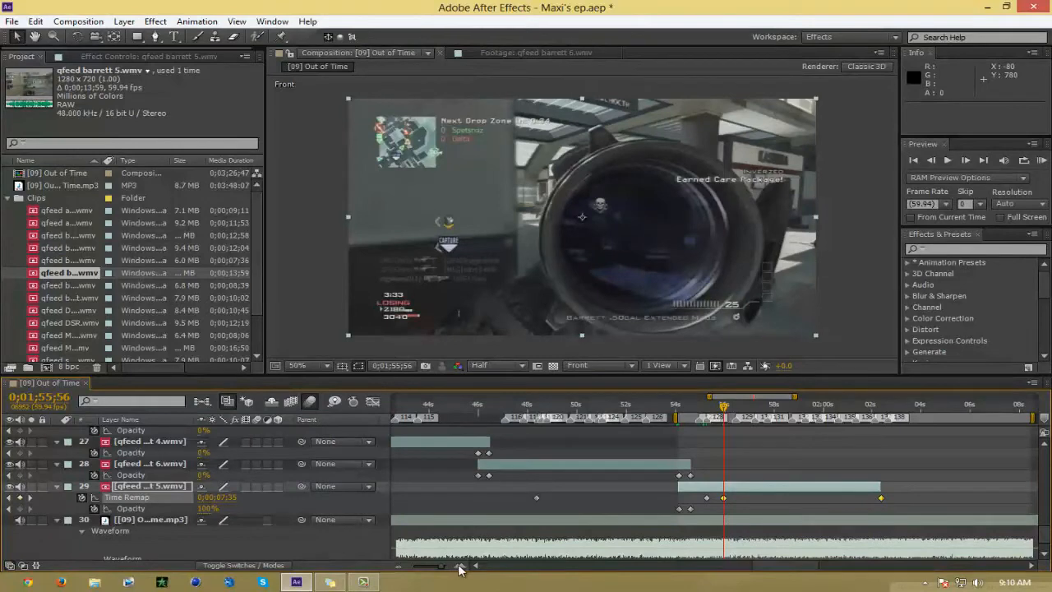
drag(456, 566, 461, 567)
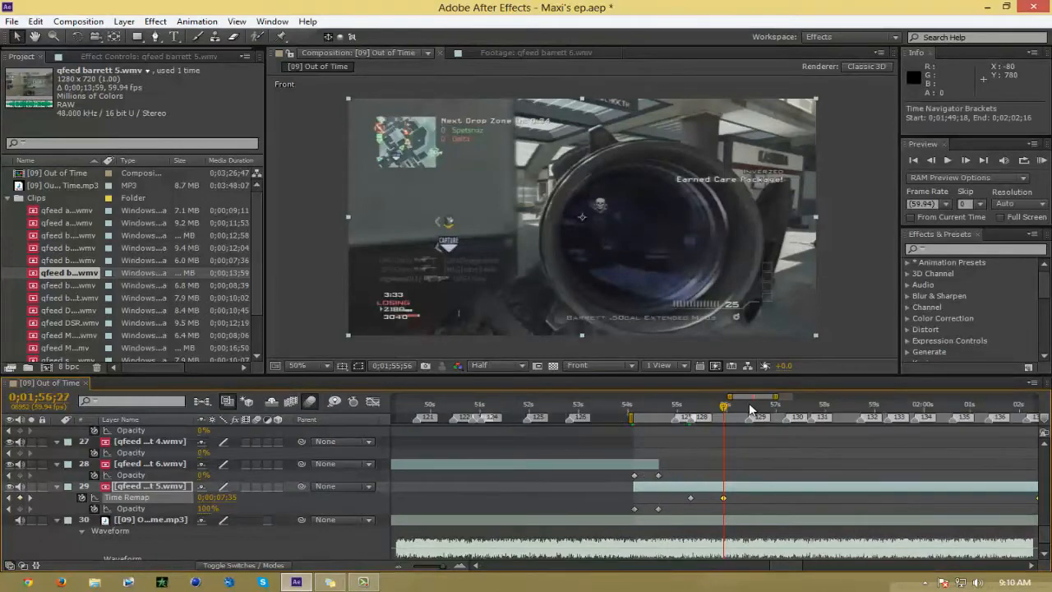
Try to shift the selected Time Remap keyframes so the first falls at 0;01;56;27, then undo the keyframe movement
drag(749, 405, 750, 430)
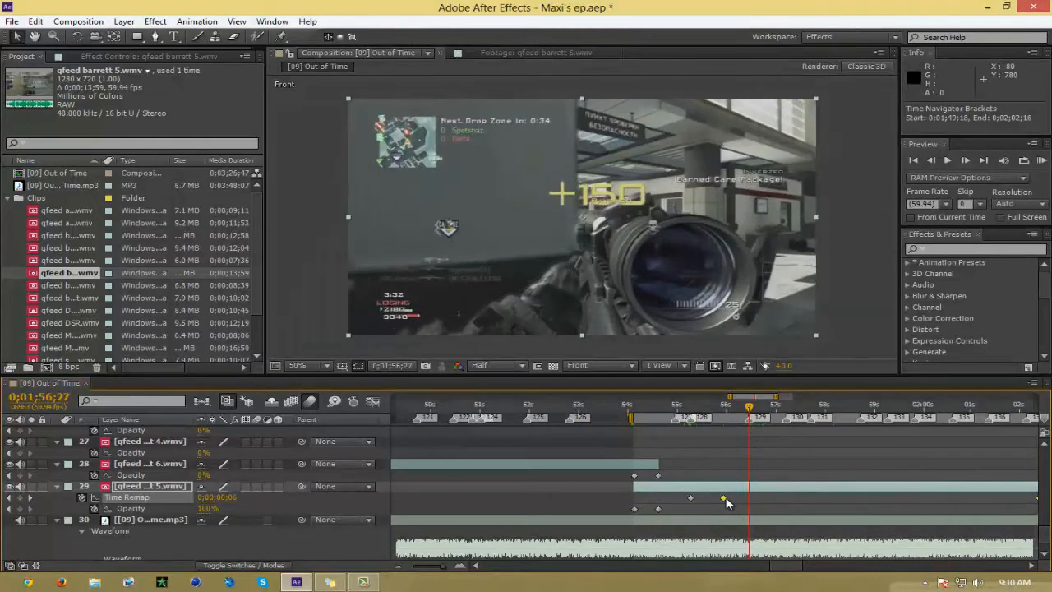
drag(724, 497, 748, 499)
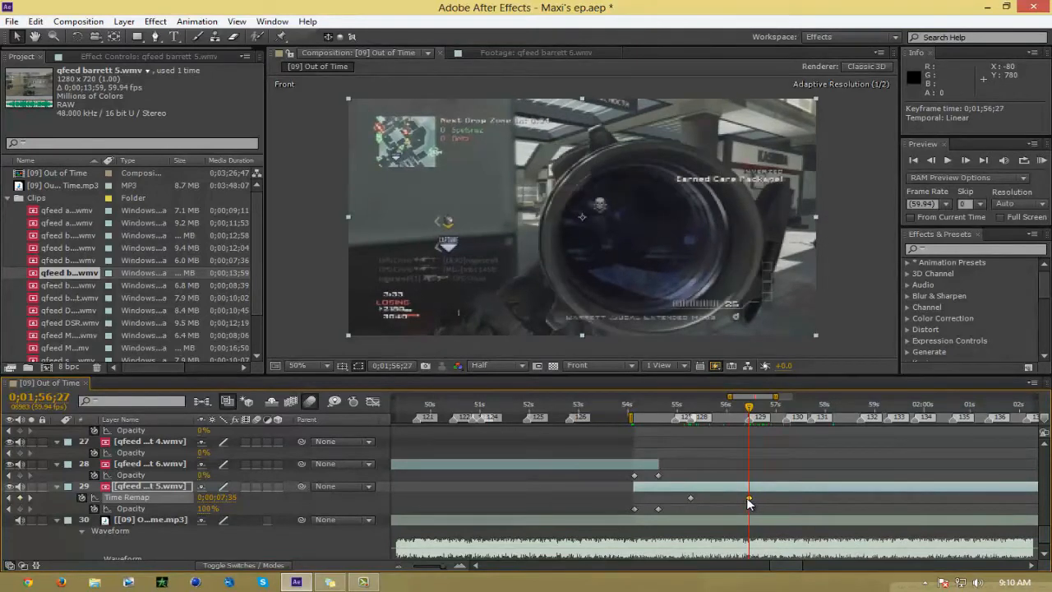
right_click(747, 498)
click(731, 495)
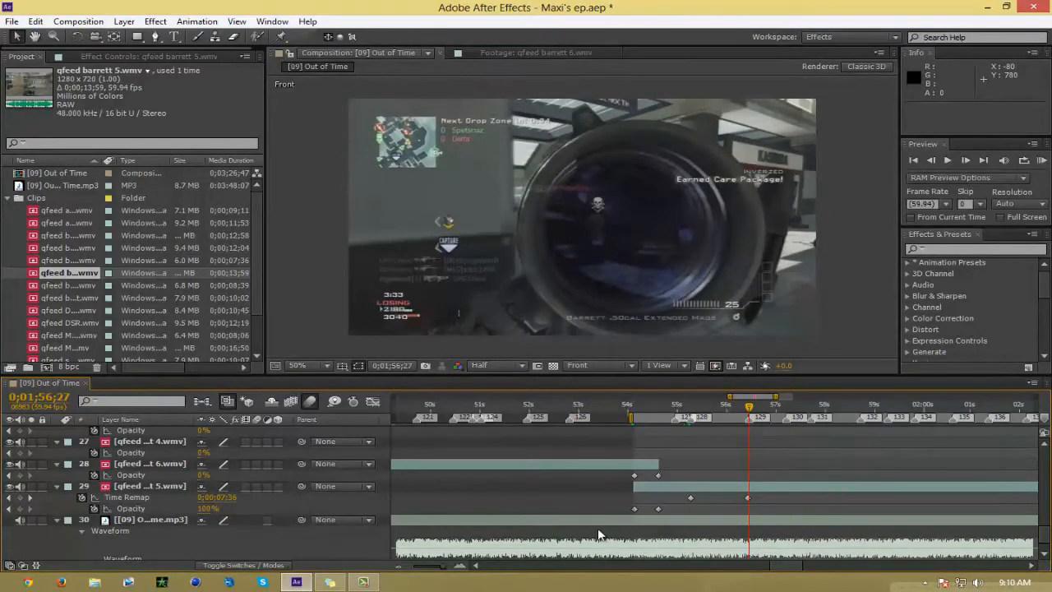
key(ctrl+z)
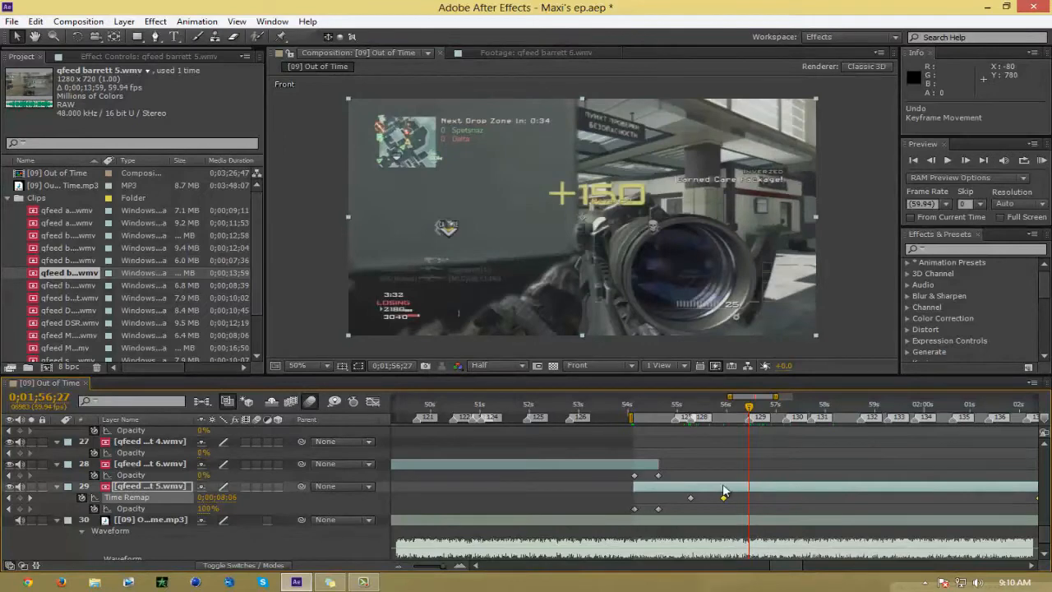
Shift the selected Time Remap keyframes so the first one falls at 0;01;56;10
drag(720, 498, 735, 501)
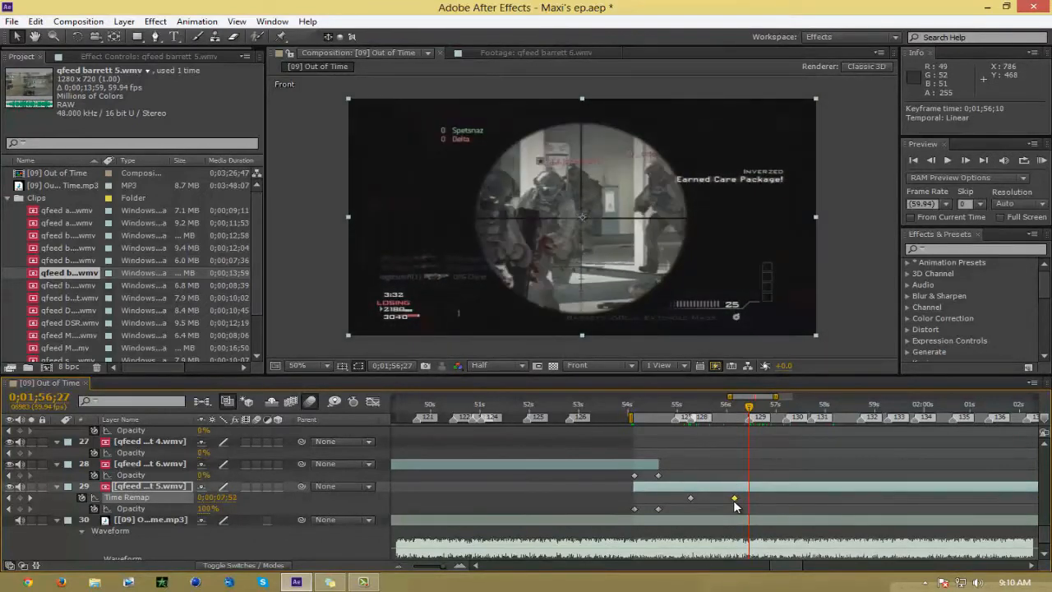
Add a Time Remap keyframe to qfeed barrett 5 at 0;01;57;51, where the next shot lands
click(770, 498)
drag(750, 406, 885, 438)
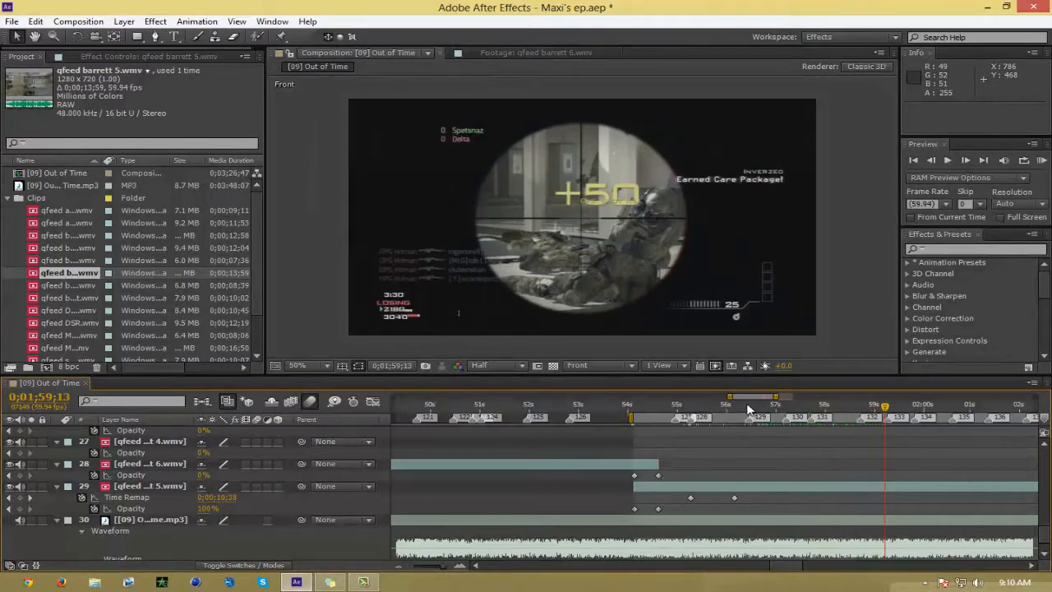
drag(749, 409, 824, 442)
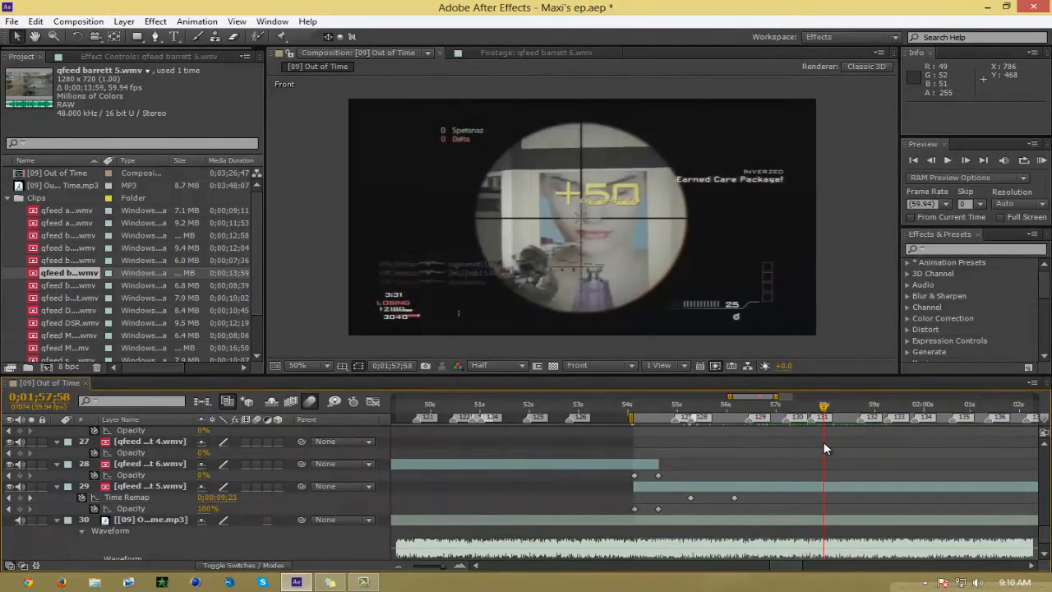
click(475, 566)
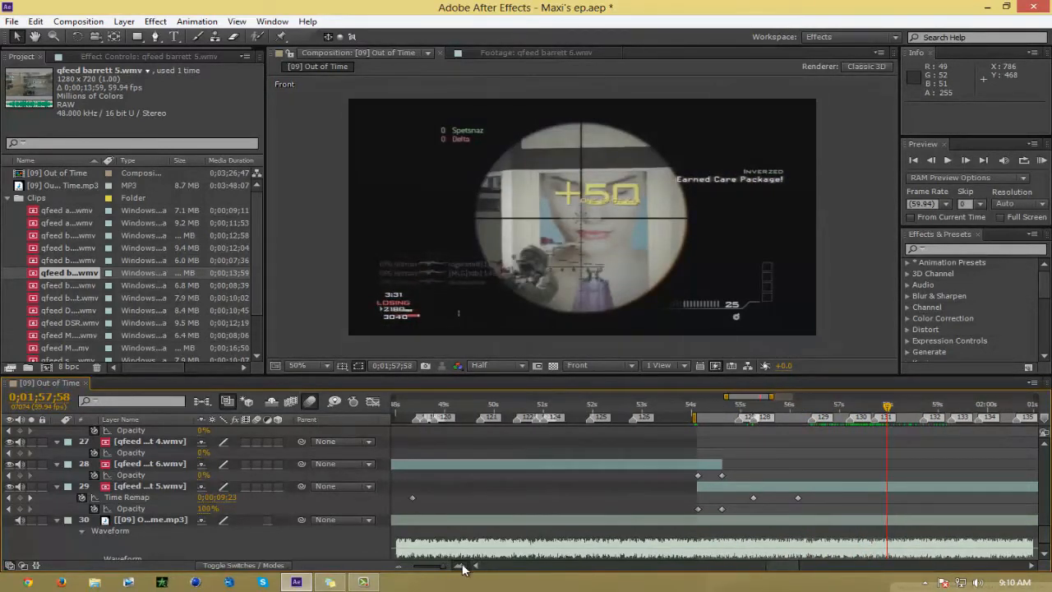
click(461, 566)
drag(886, 408, 874, 427)
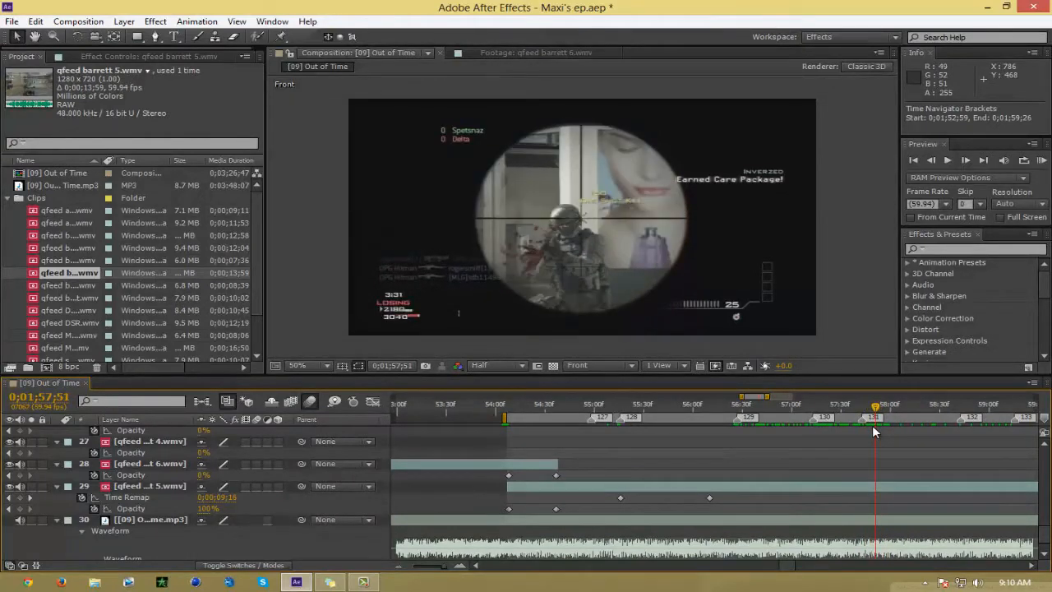
click(20, 497)
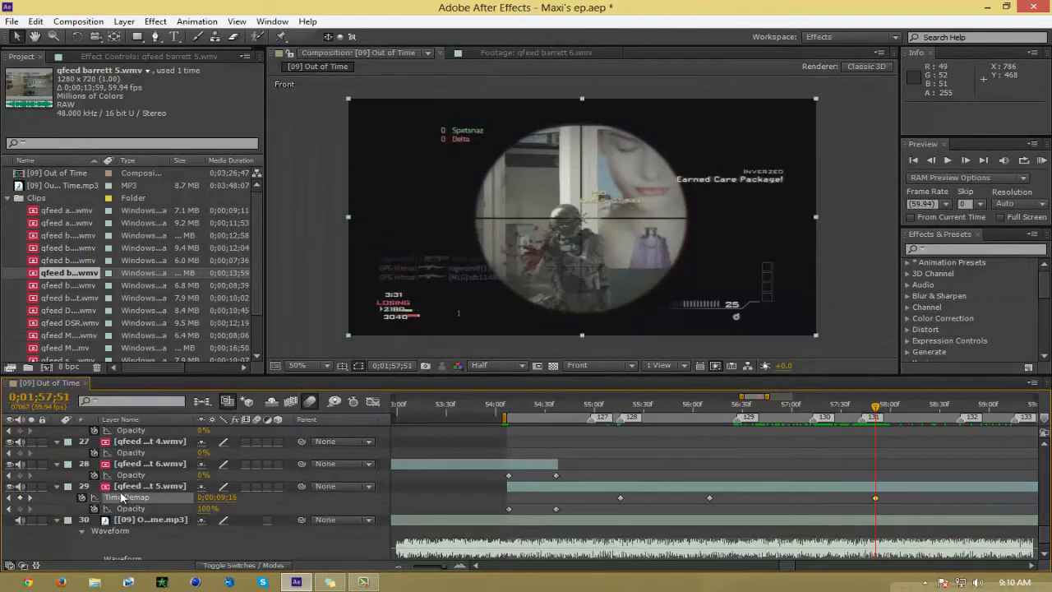
Add another Time Remap keyframe to qfeed barrett 5 at 0;01;57;18
click(821, 414)
key(Page_Up)
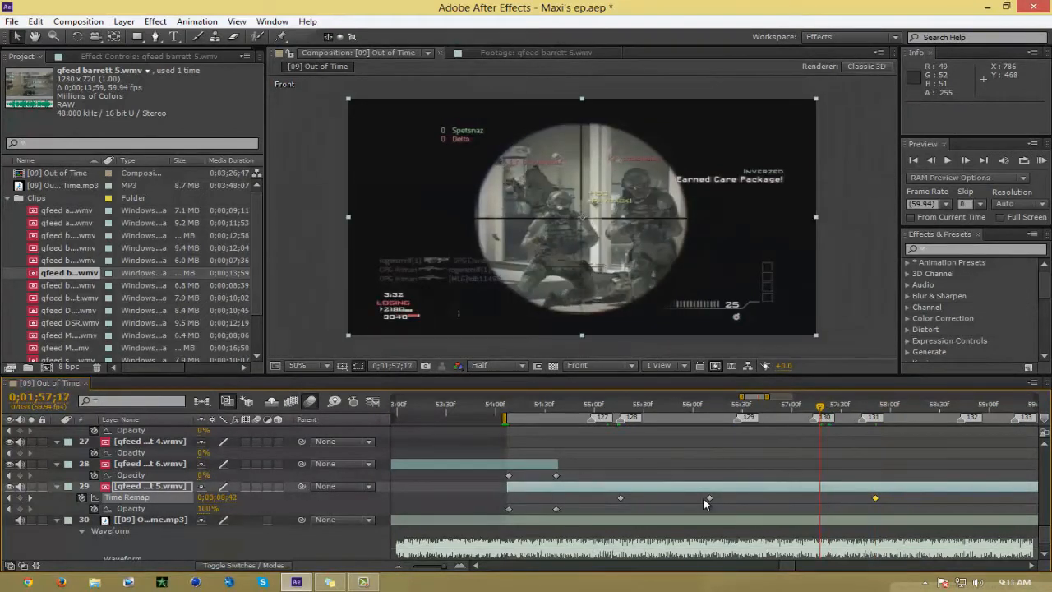
click(876, 416)
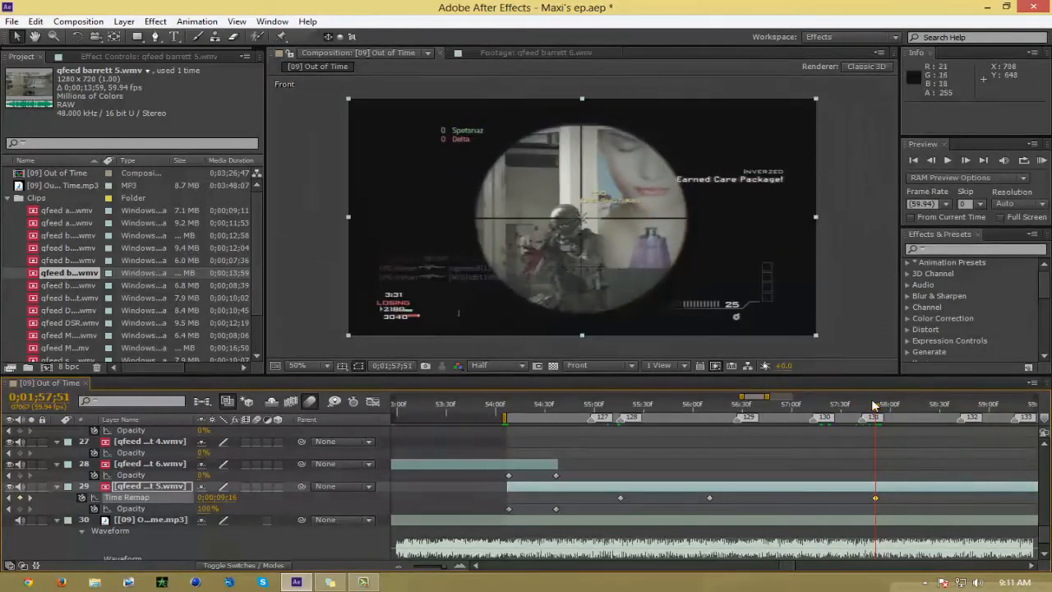
drag(874, 405, 824, 409)
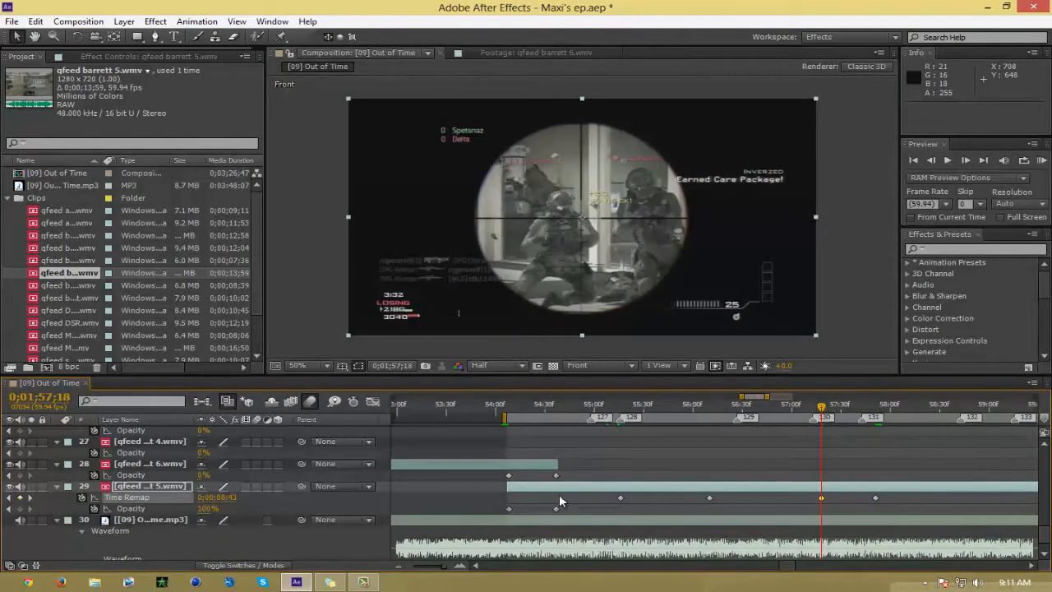
Shift the Time Remap keyframes at 0;01;57;51 and the clip's end together so the first one falls at 0;01;57;43
click(399, 566)
drag(823, 411, 838, 446)
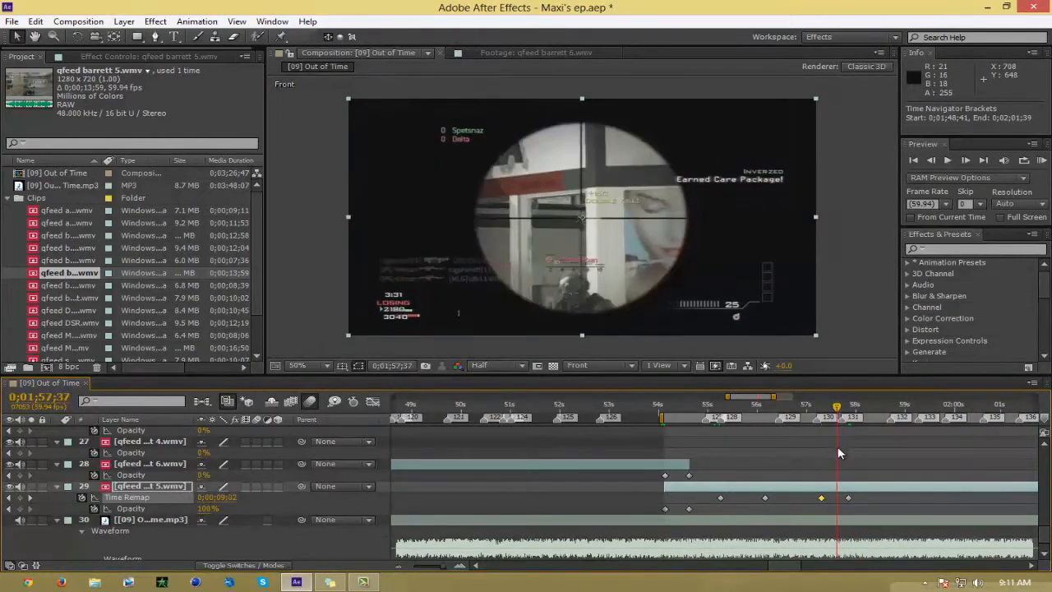
click(860, 511)
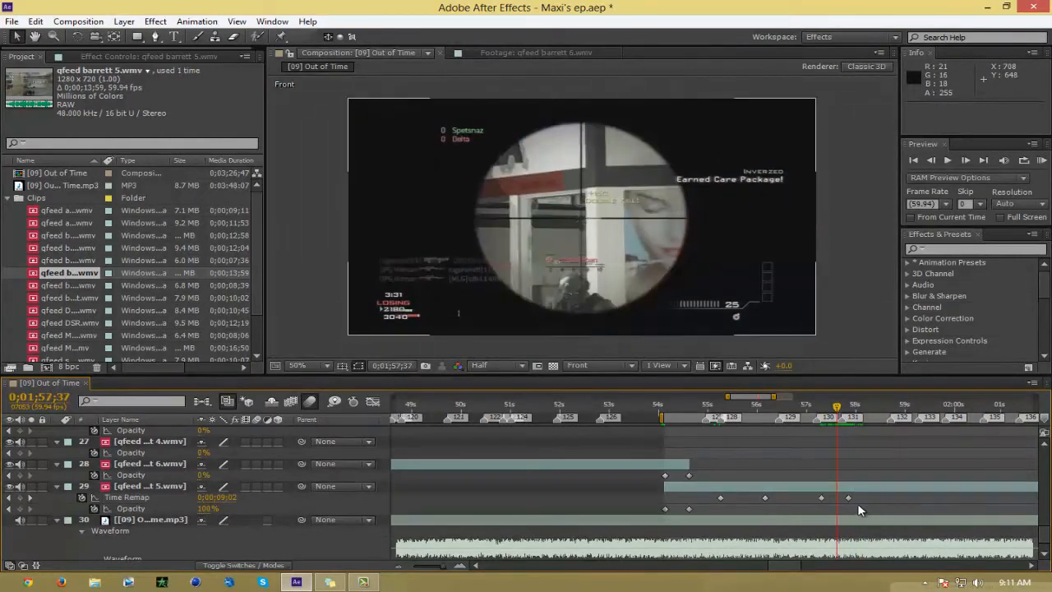
click(401, 564)
drag(972, 494, 839, 505)
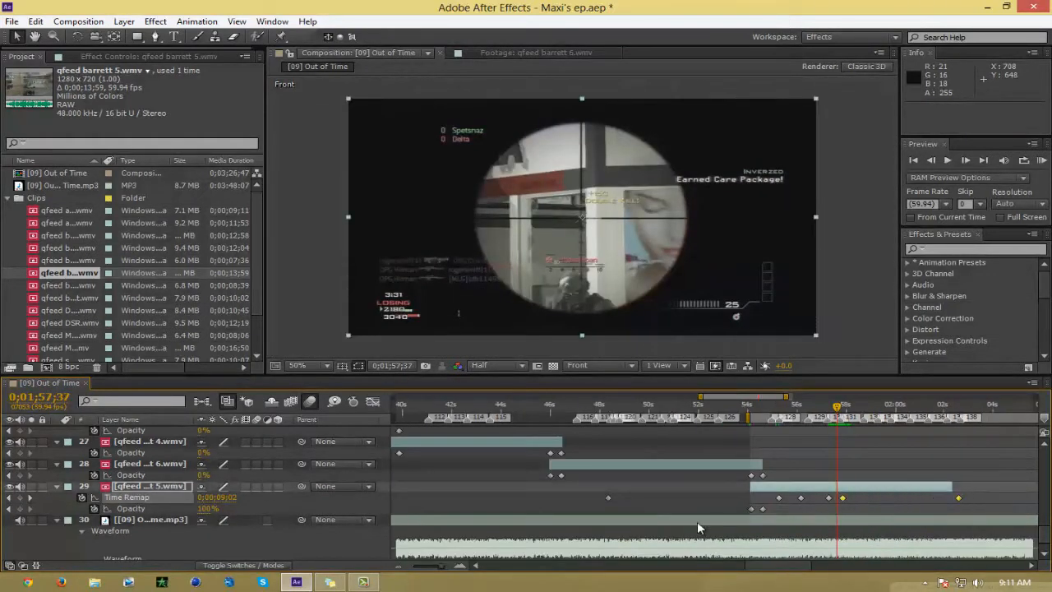
click(462, 566)
click(462, 565)
drag(836, 407, 848, 408)
drag(860, 498, 848, 502)
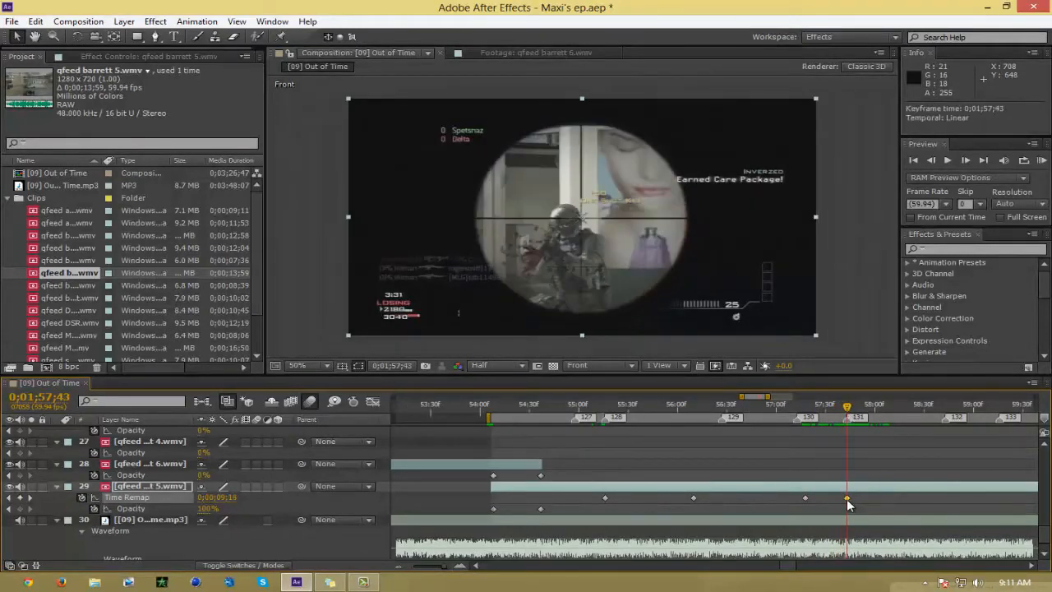
Preview the music from 0;01;57;43, and add Time Remap keyframes to qfeed barrett 5 at 0;01;58;53 and 0;01;58;07
click(399, 567)
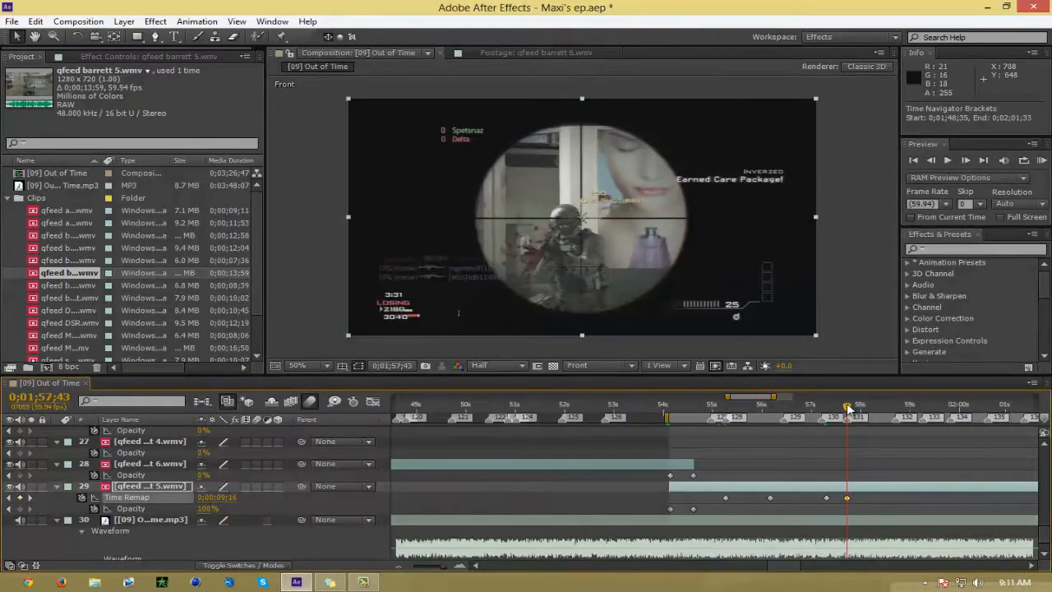
key(KP_Decimal)
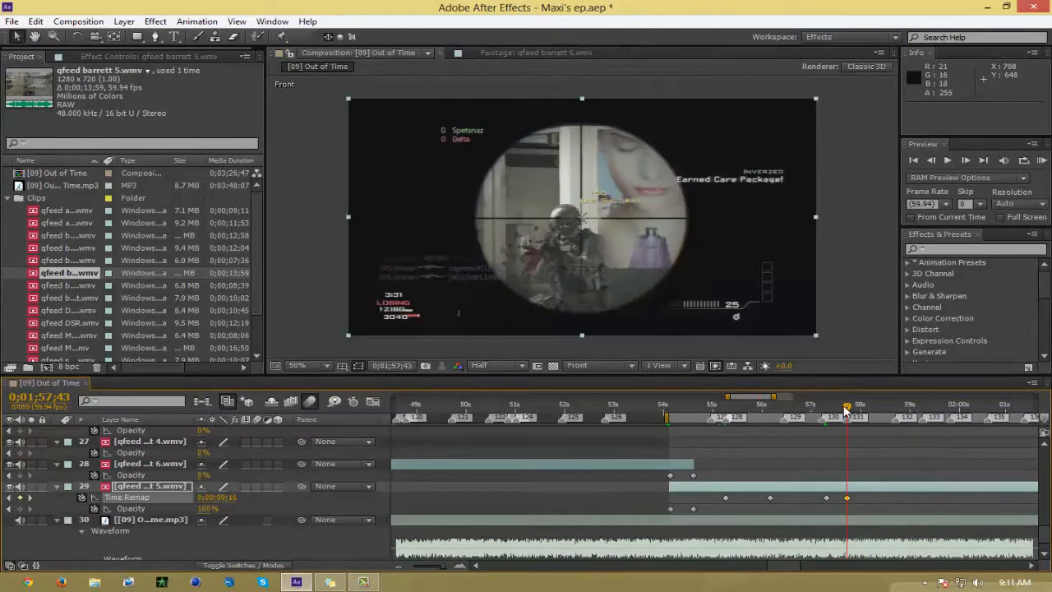
drag(845, 410, 902, 430)
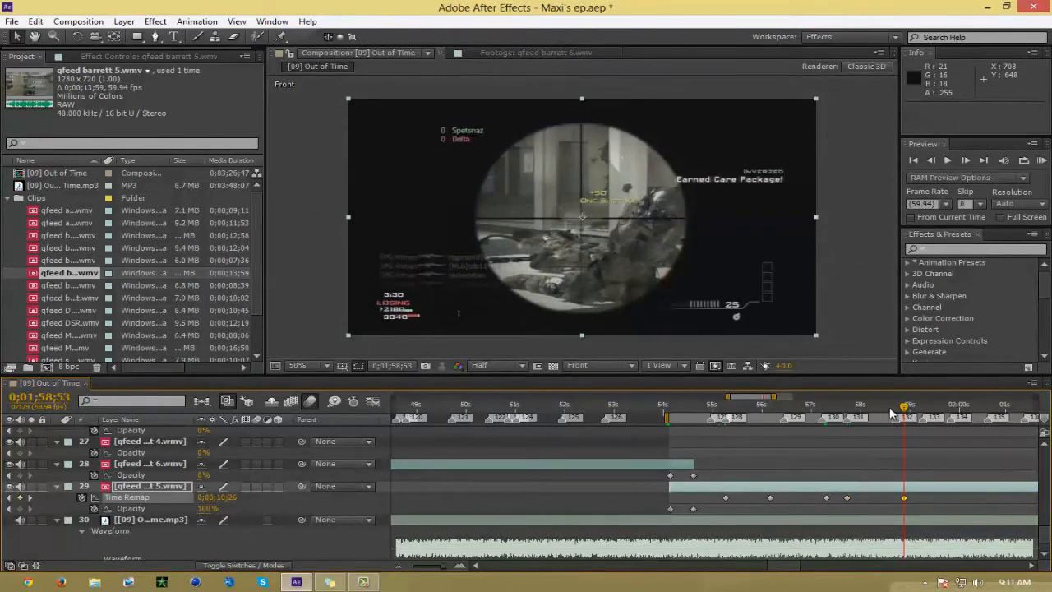
drag(905, 410, 867, 429)
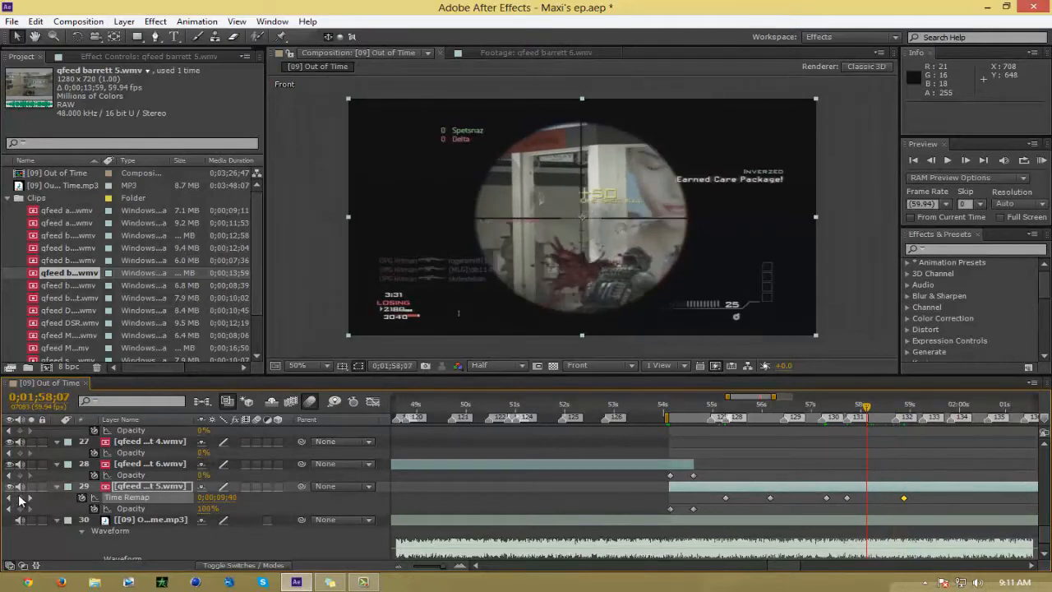
Shift the Time Remap keyframes at 0;01;58;53 and the clip's end together so the first one falls at 0;01;58;42
click(397, 566)
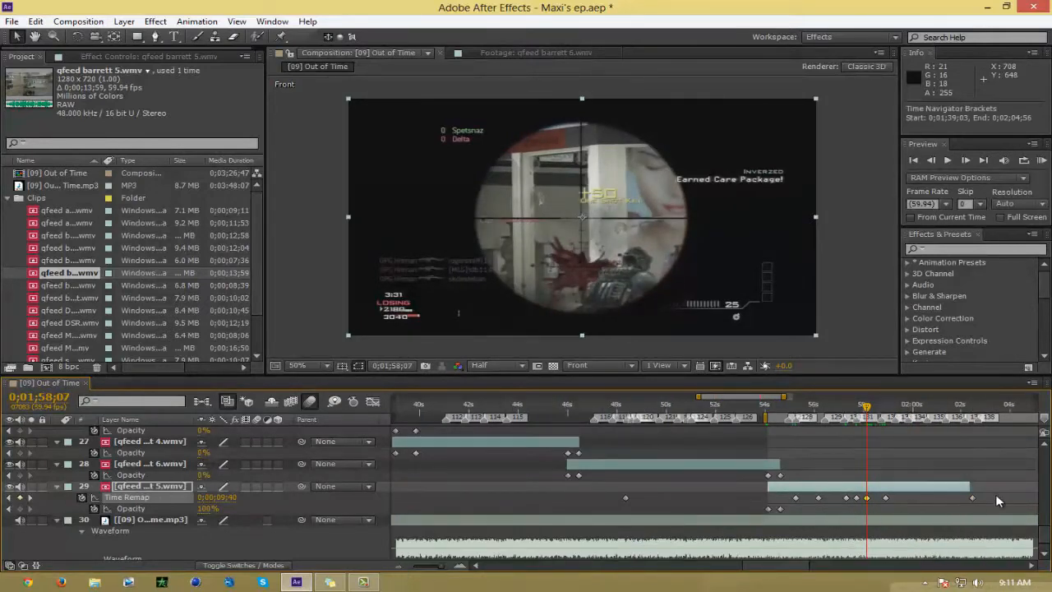
drag(996, 499, 876, 509)
click(461, 566)
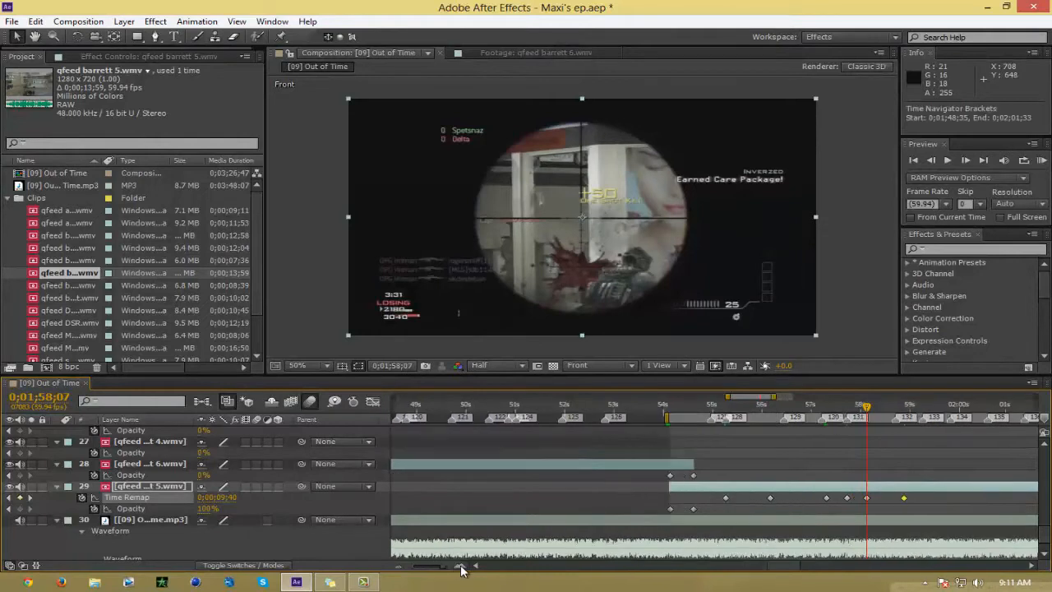
click(896, 406)
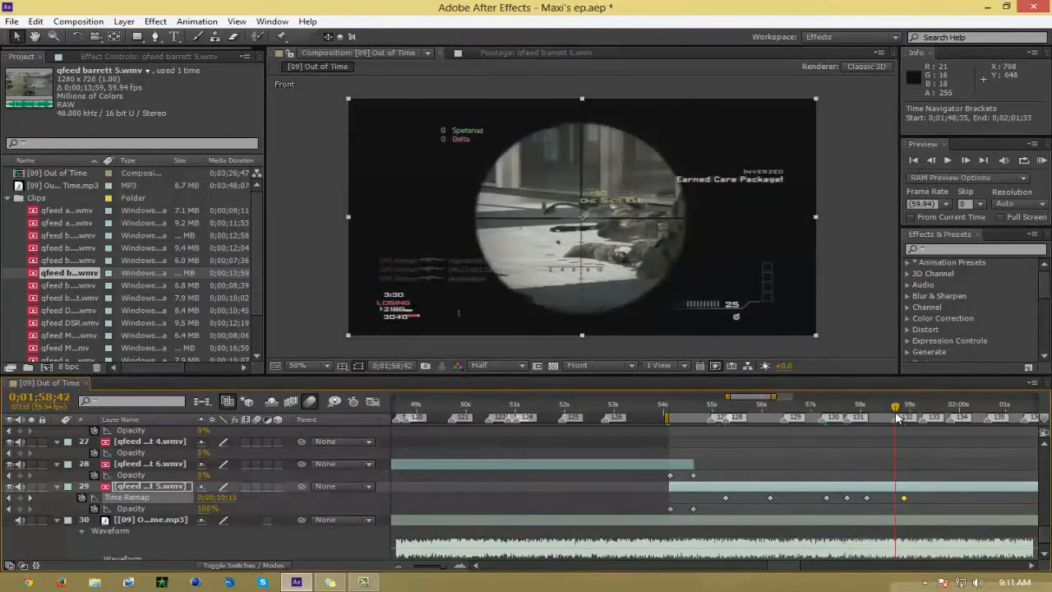
drag(905, 502, 895, 500)
Play back the time-remapped part of qfeed barrett 5 from 0;01;55;15
click(712, 406)
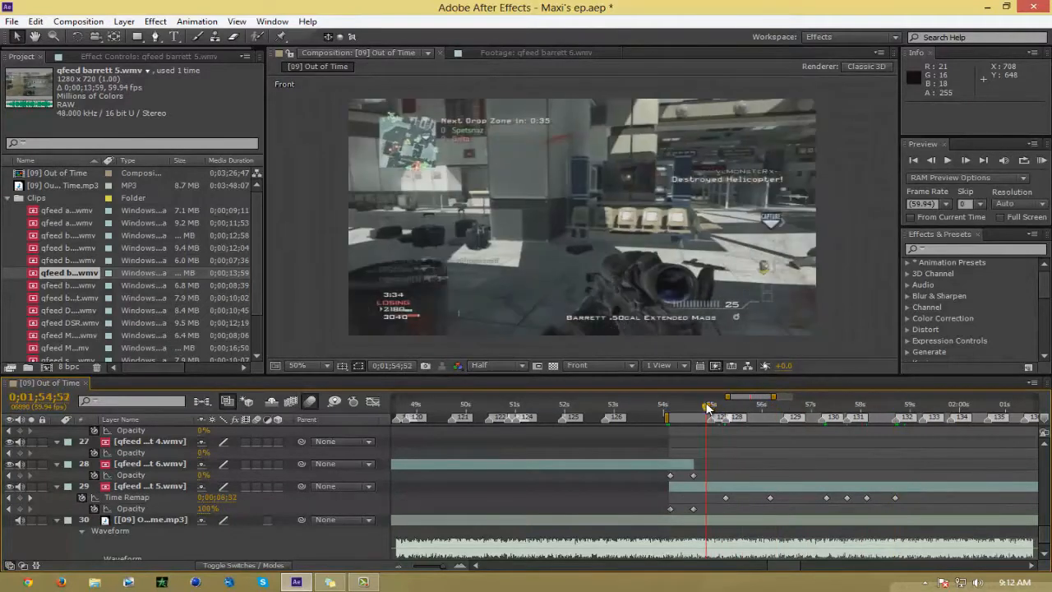
drag(718, 408, 726, 408)
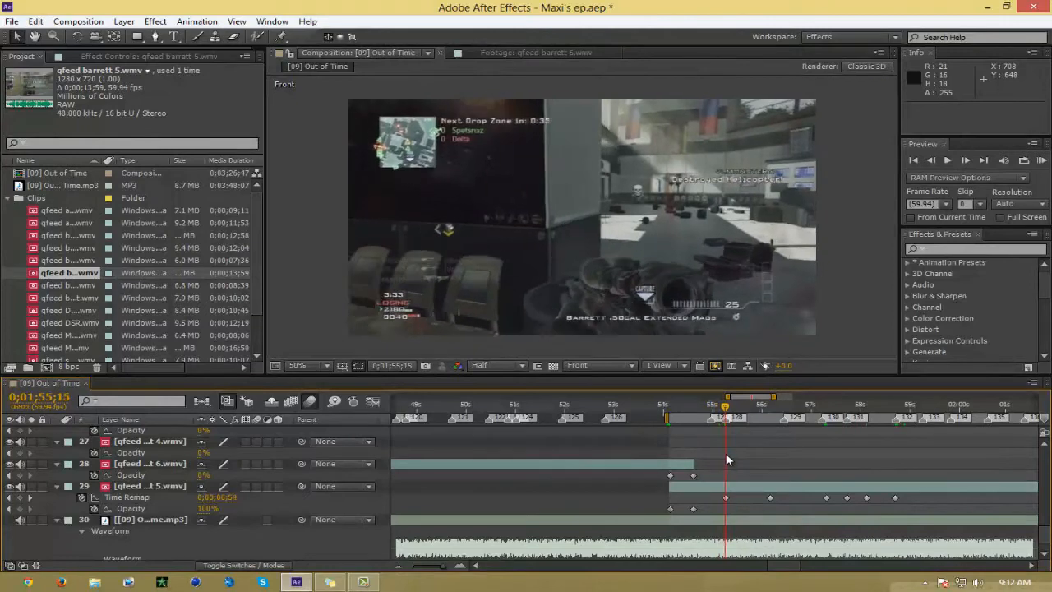
key(space)
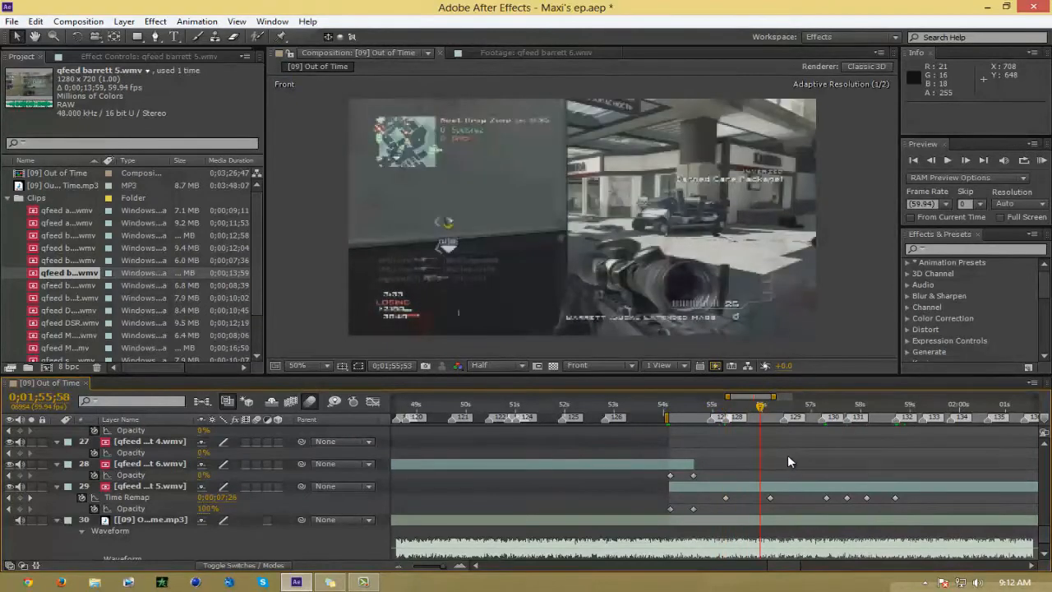
Keyframe the Scale of qfeed barrett 5 at 100% at 0;01;56;26 and 110% one frame after it
click(783, 405)
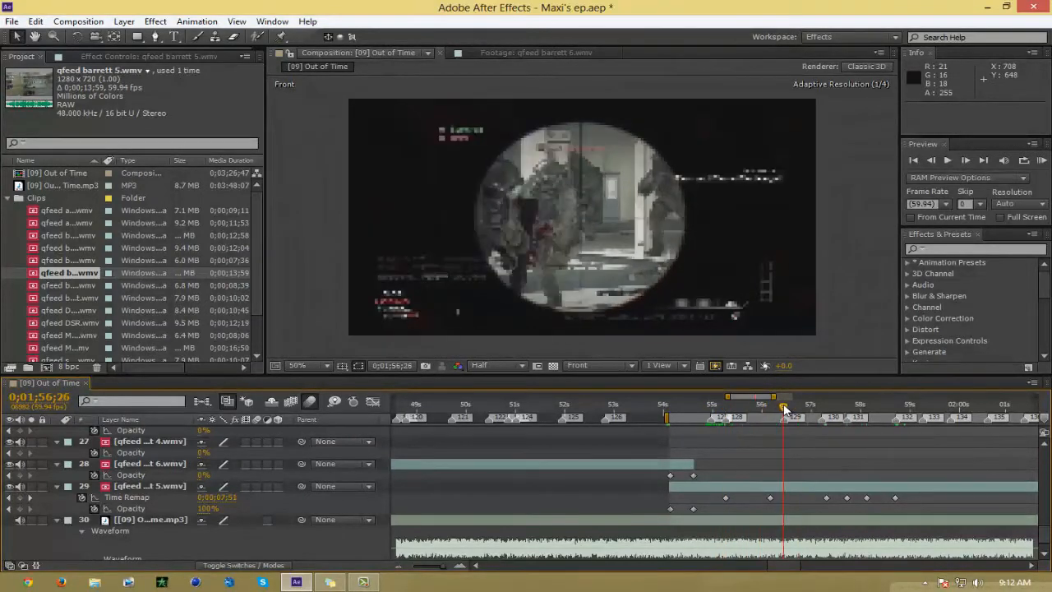
click(769, 490)
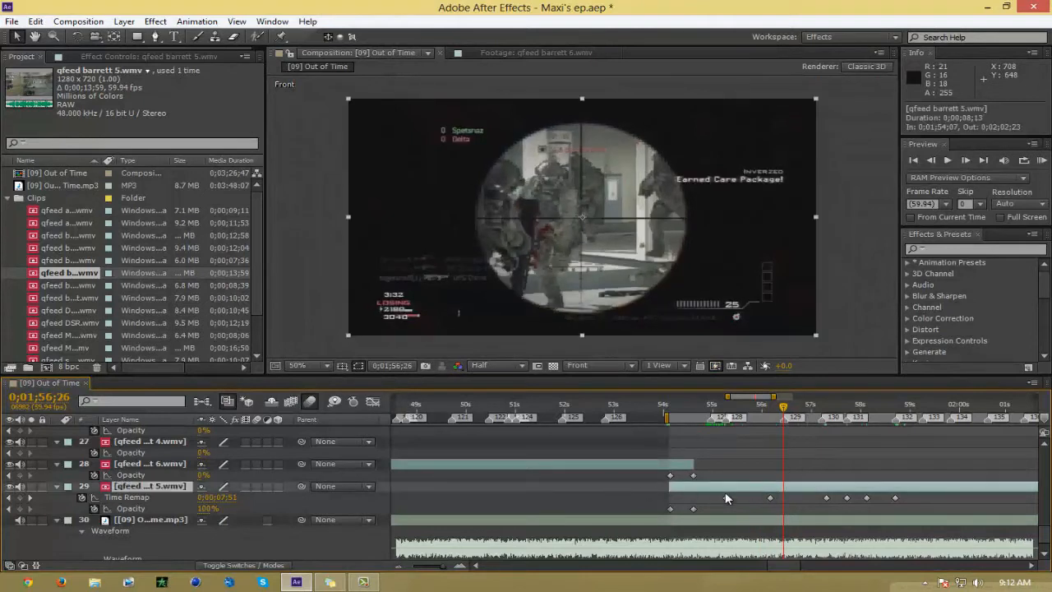
key(s)
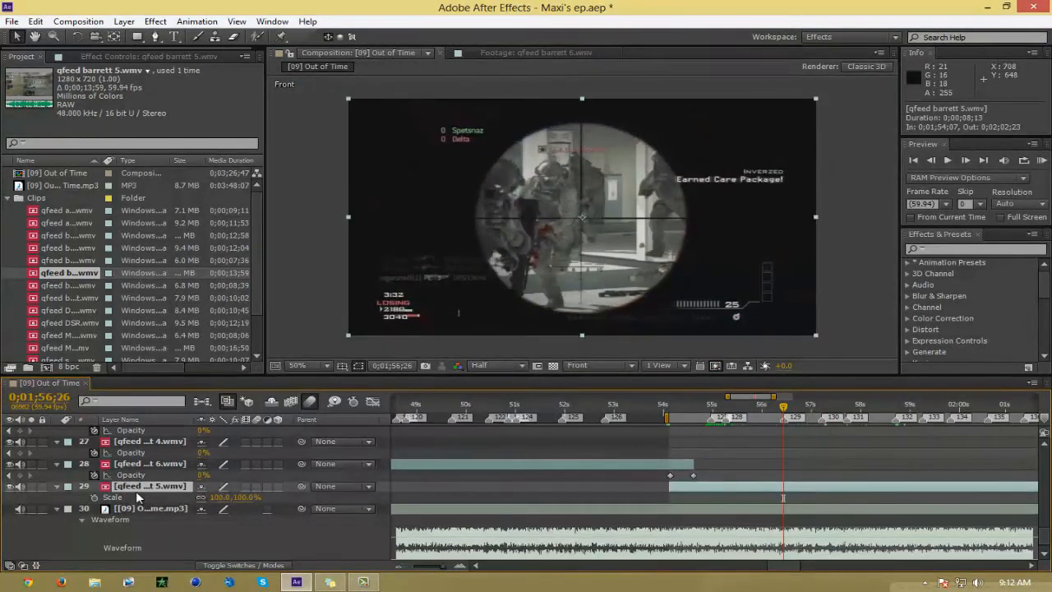
click(94, 498)
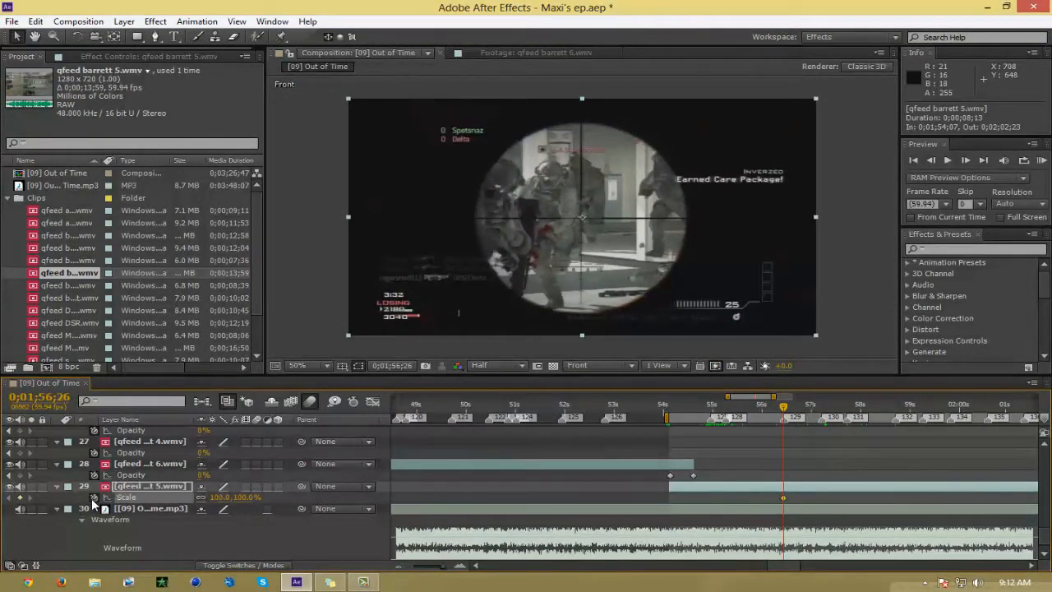
click(966, 161)
click(217, 497)
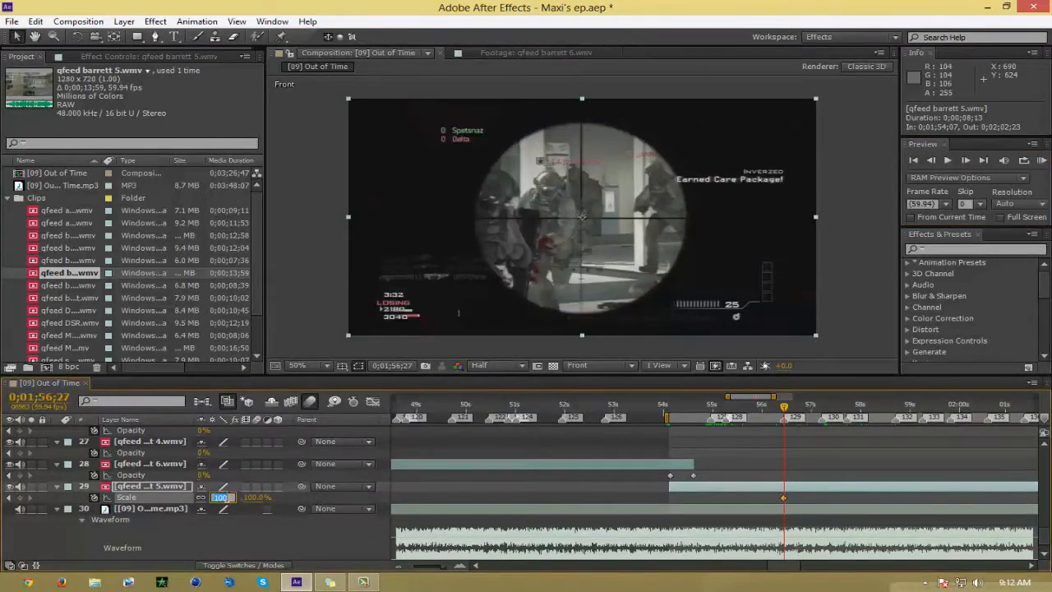
key(Return)
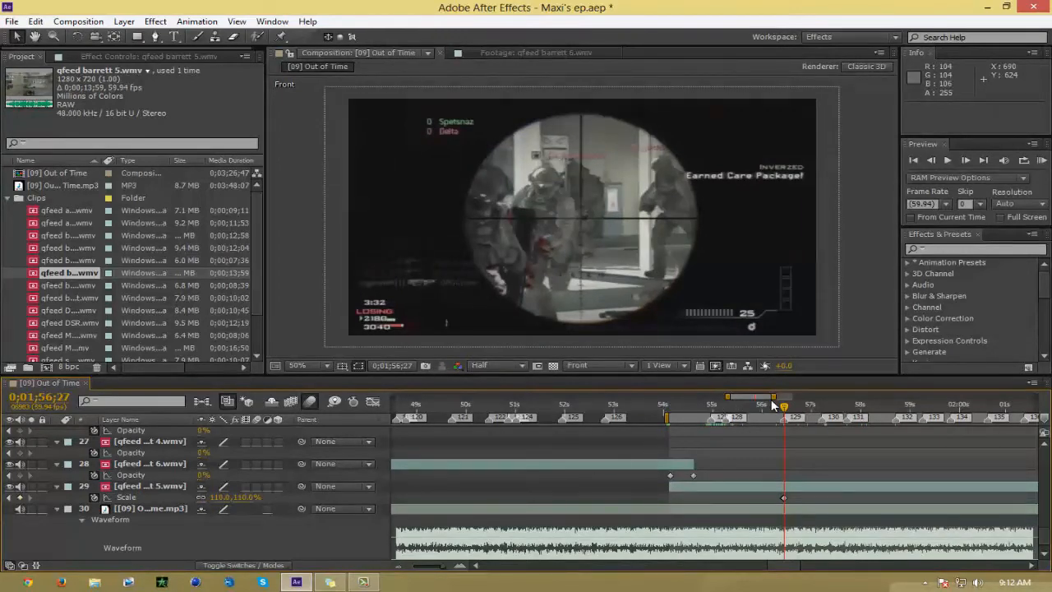
Set the Scale of qfeed barrett 5 back to 100% at 0;01;57;10
drag(781, 409, 818, 437)
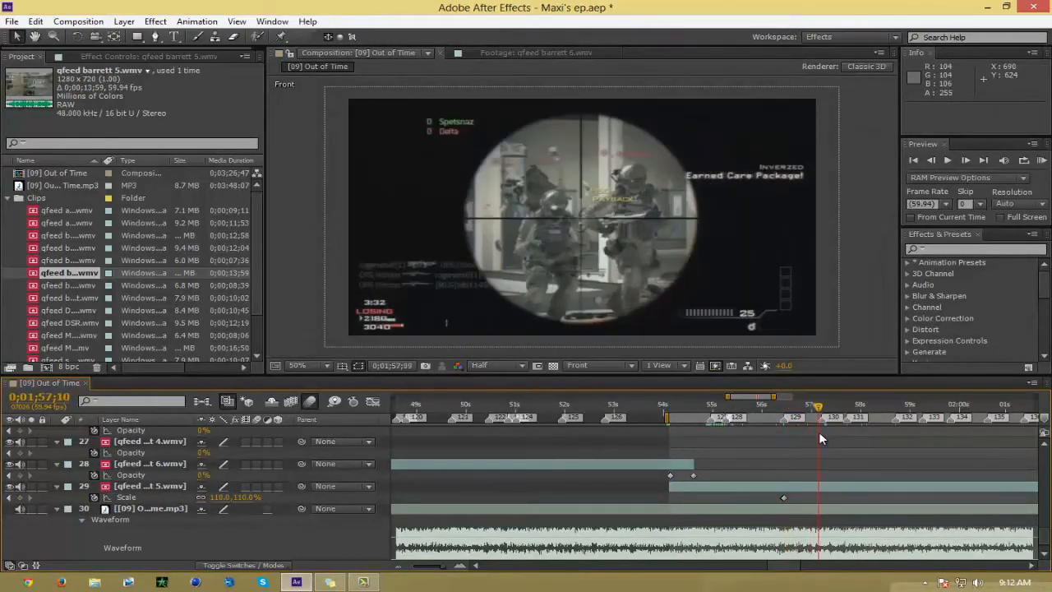
text(110)
key(Return)
click(227, 497)
text(100)
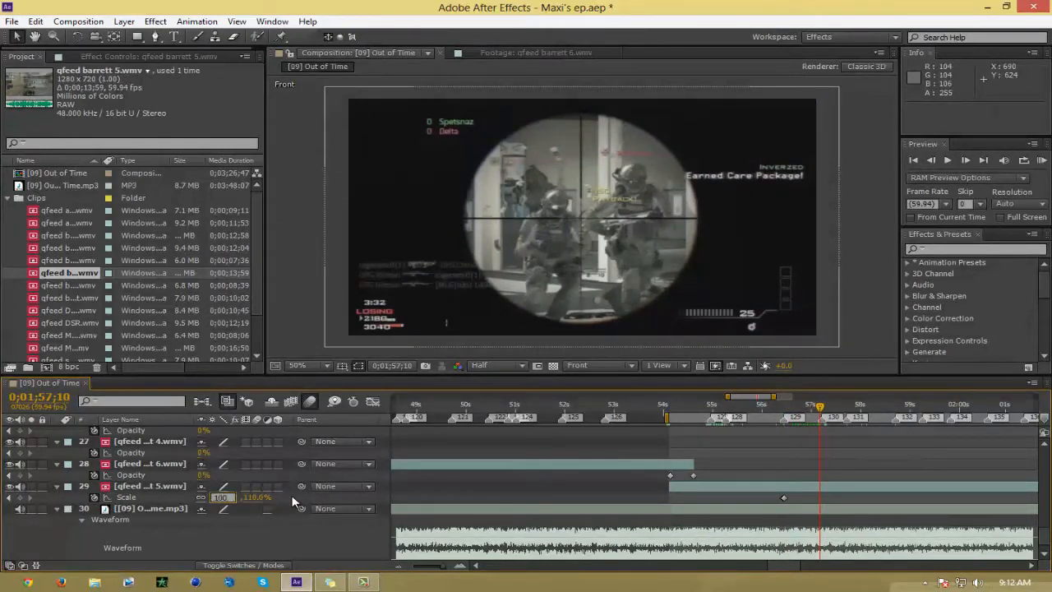
key(Return)
Check the zoom pulse and copy its three Scale keyframes on qfeed barrett 5
drag(777, 407, 819, 424)
click(847, 502)
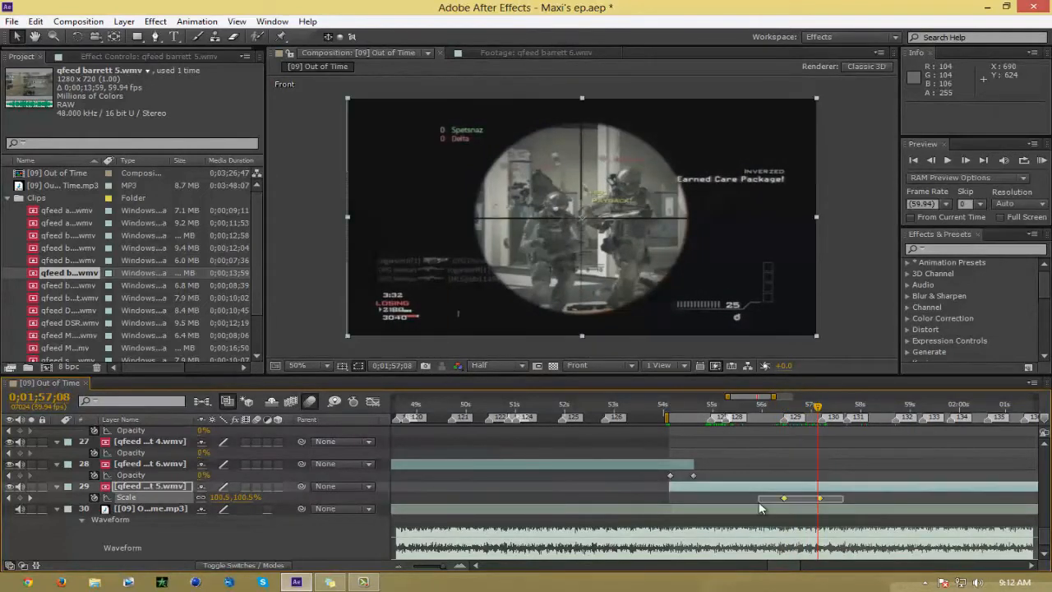
drag(757, 498, 840, 508)
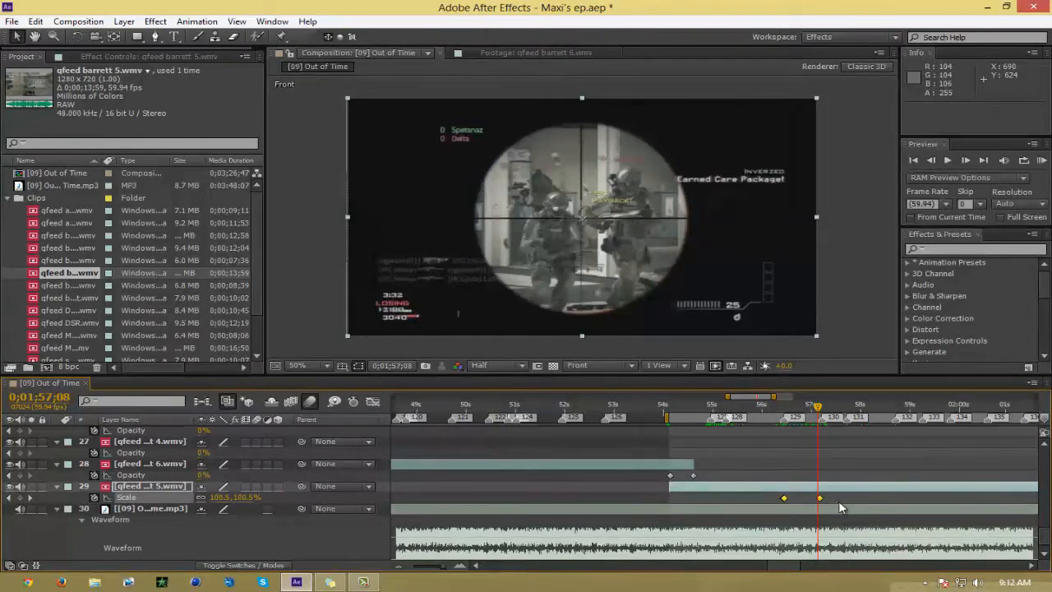
key(ctrl+c)
Paste the copied Scale keyframes on qfeed barrett 5 just before beat marker 131 and at 0;01;58;42 near marker 132
drag(816, 409, 842, 425)
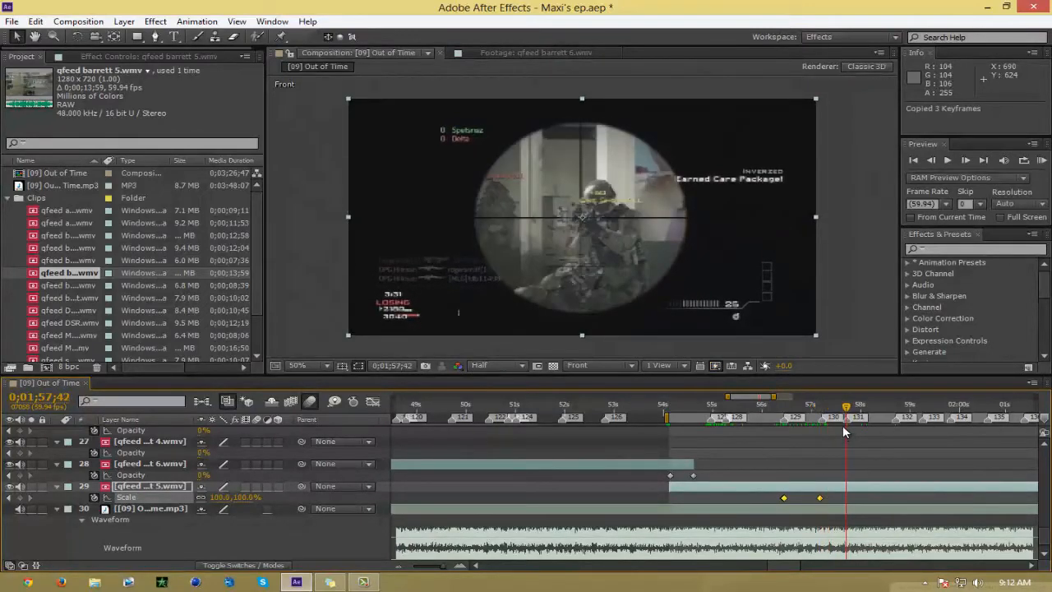
click(933, 159)
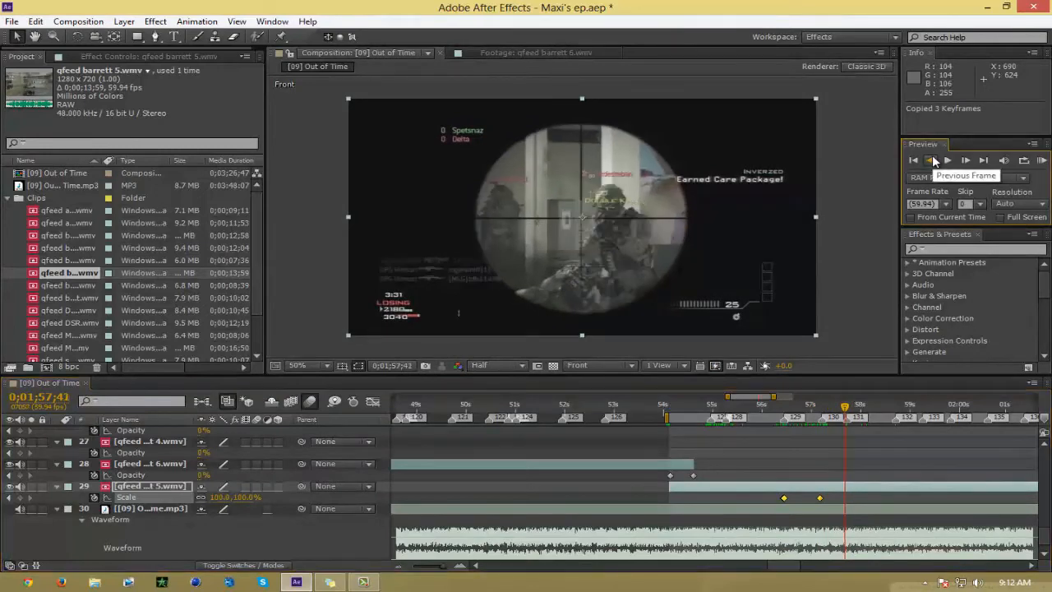
click(847, 413)
key(ctrl+v)
drag(847, 413, 899, 435)
key(ctrl+v)
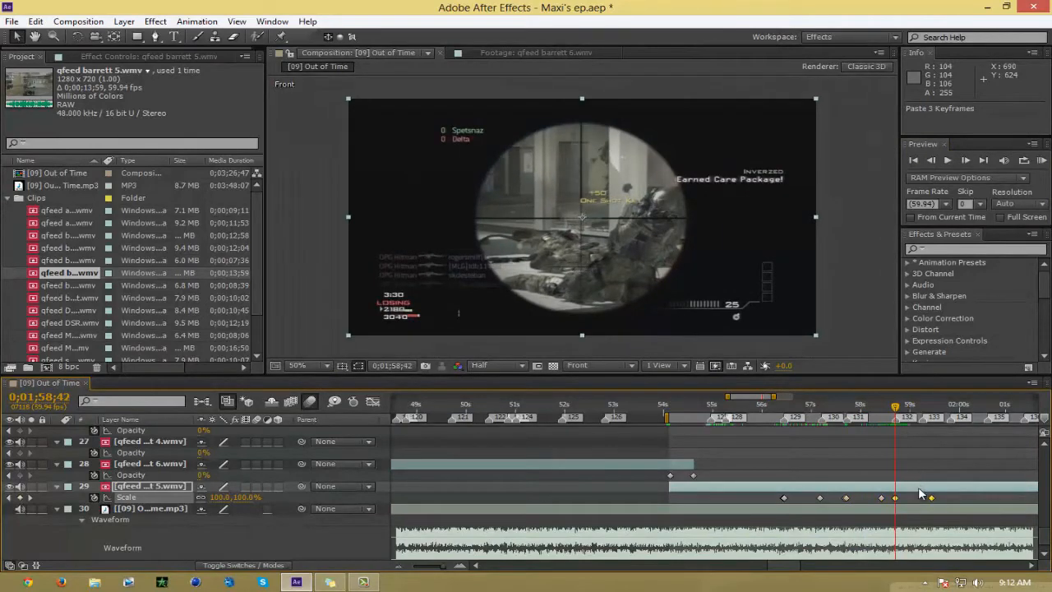
Add a Blur Length keyframe of 0 on the Directional Blur layer at 0;01;56;26, near beat marker 129
click(795, 464)
click(712, 418)
scroll(746, 468, down, 1)
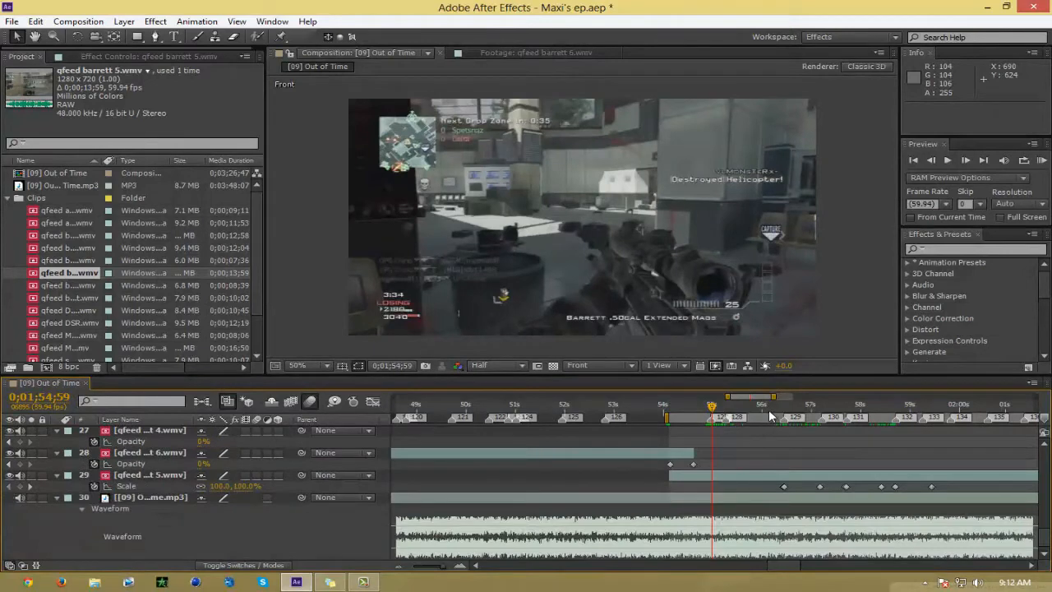
drag(772, 417, 781, 418)
scroll(313, 499, up, 8)
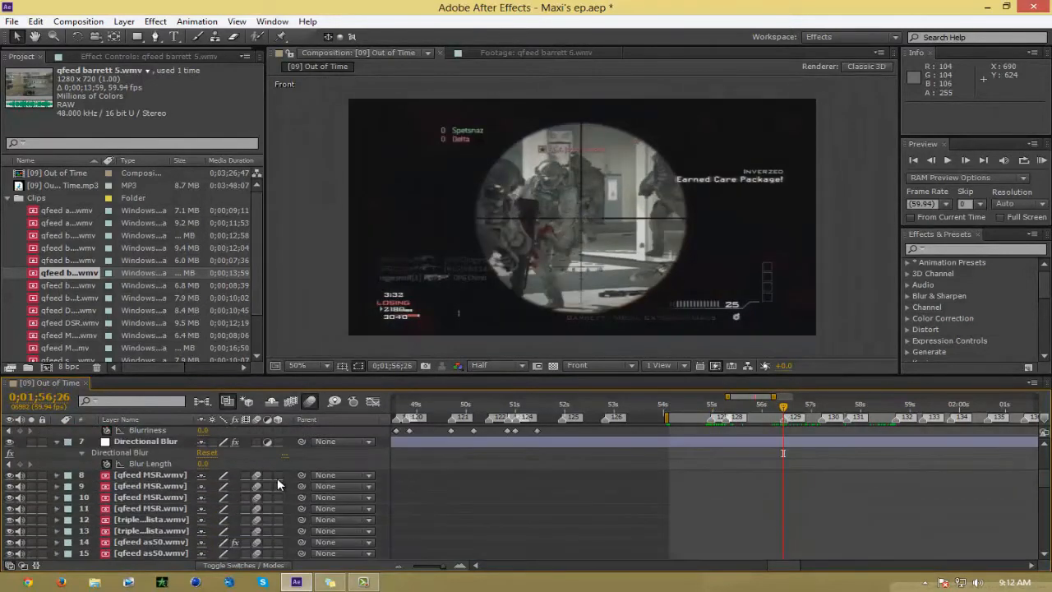
scroll(274, 483, up, 3)
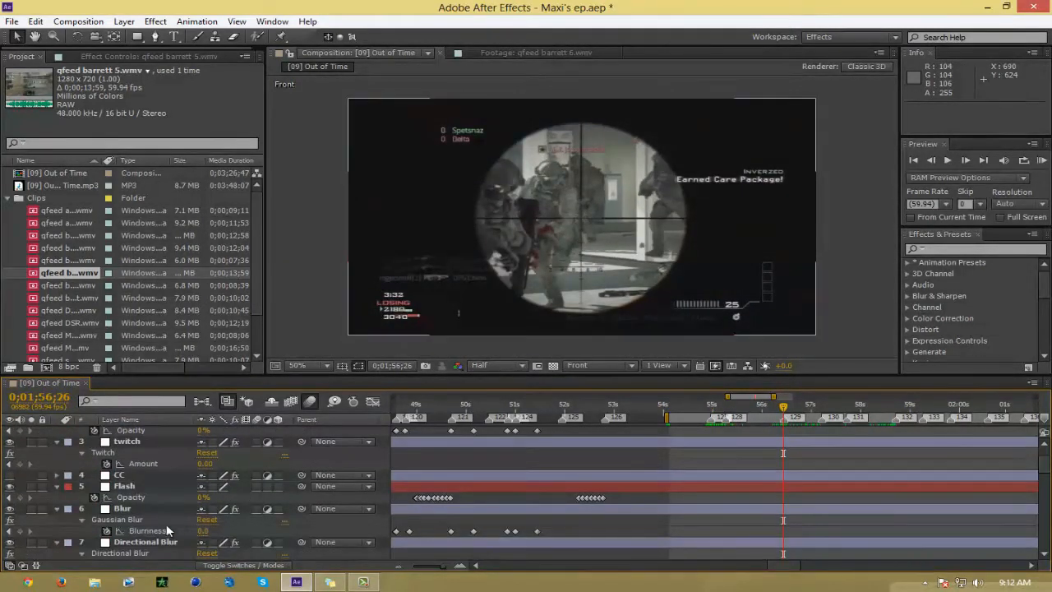
click(145, 542)
scroll(576, 502, down, 2)
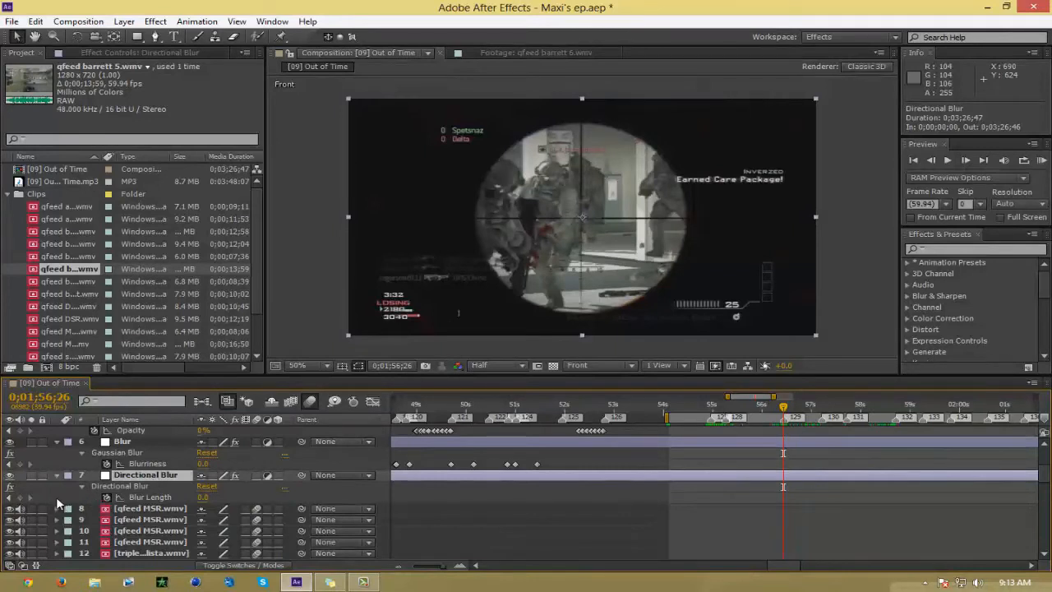
click(19, 497)
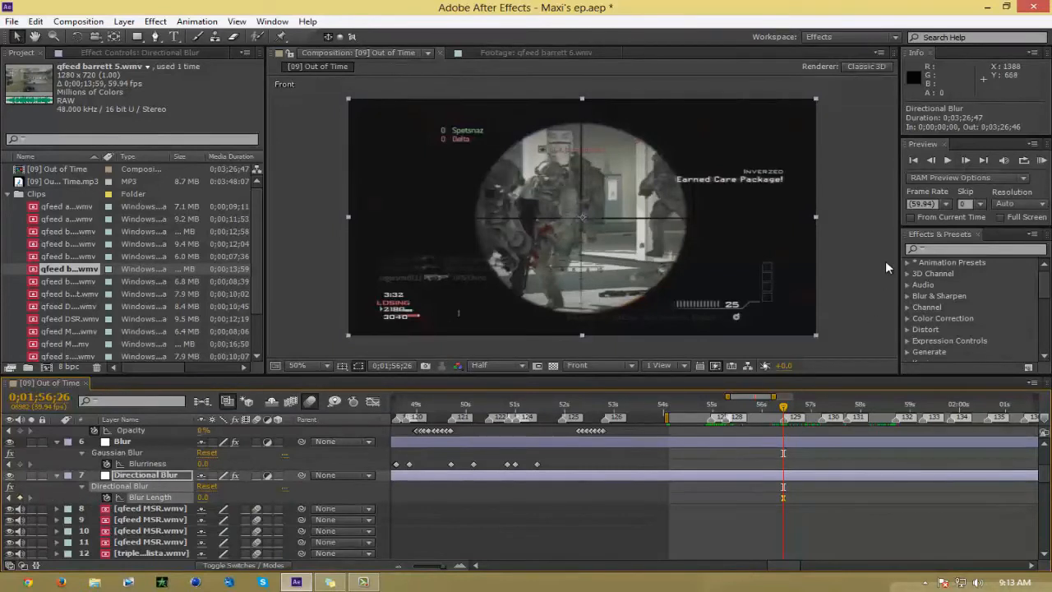
Set the Directional Blur layer's Blur Length to 15 at 0;01;56;27 and back to 0 at 0;01;57;06
click(966, 162)
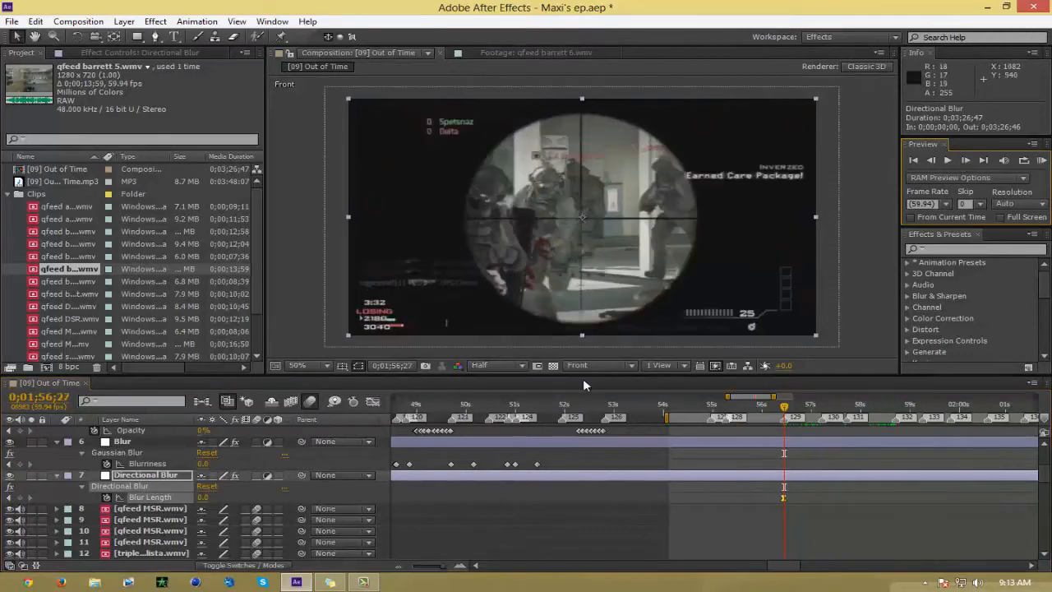
click(203, 498)
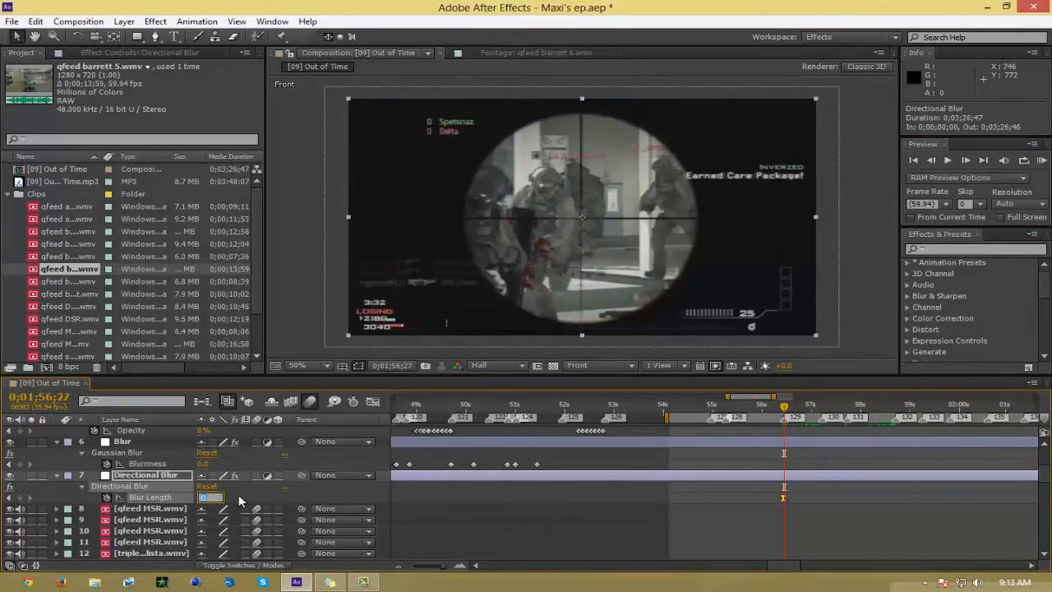
text(30)
key(Return)
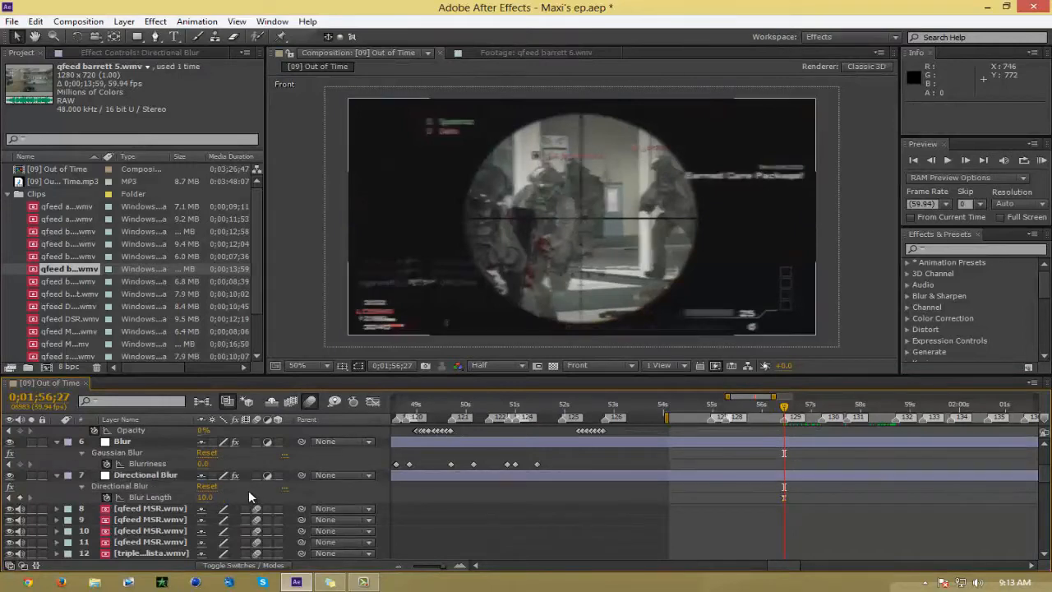
click(204, 498)
text(15)
key(Return)
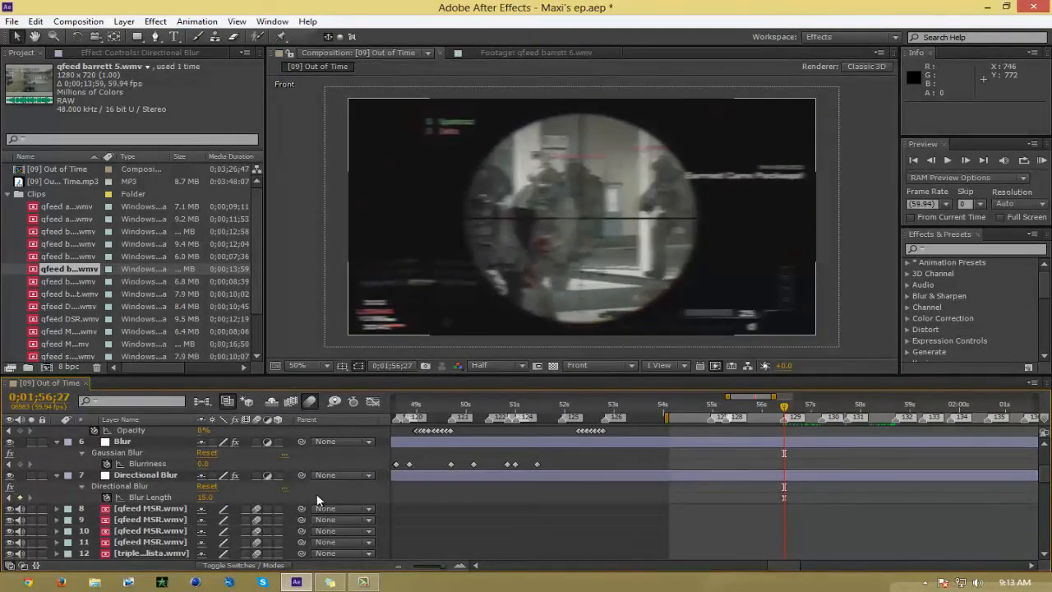
drag(784, 408, 814, 438)
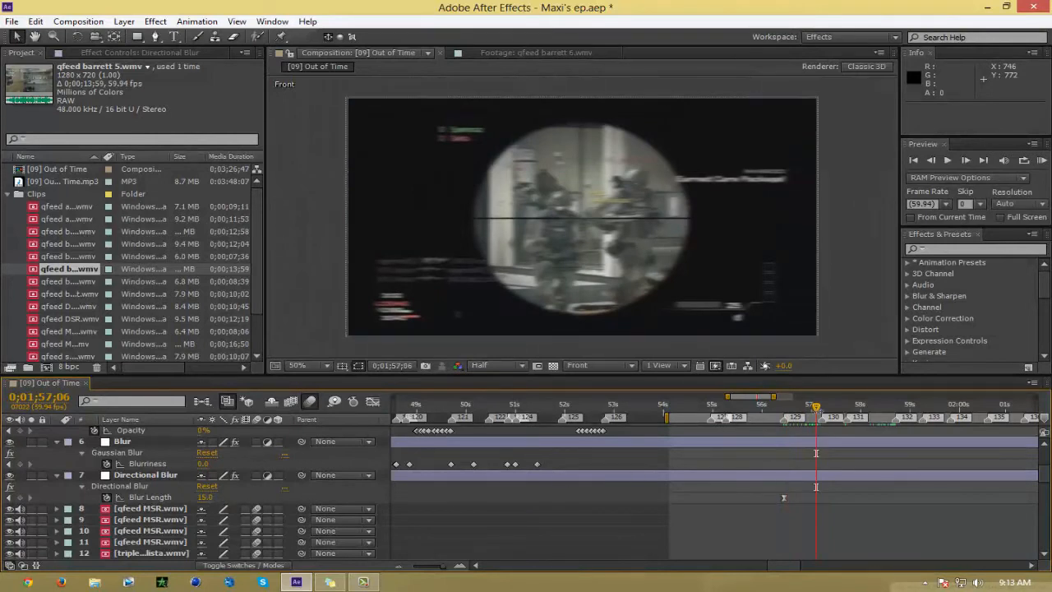
drag(205, 498, 148, 498)
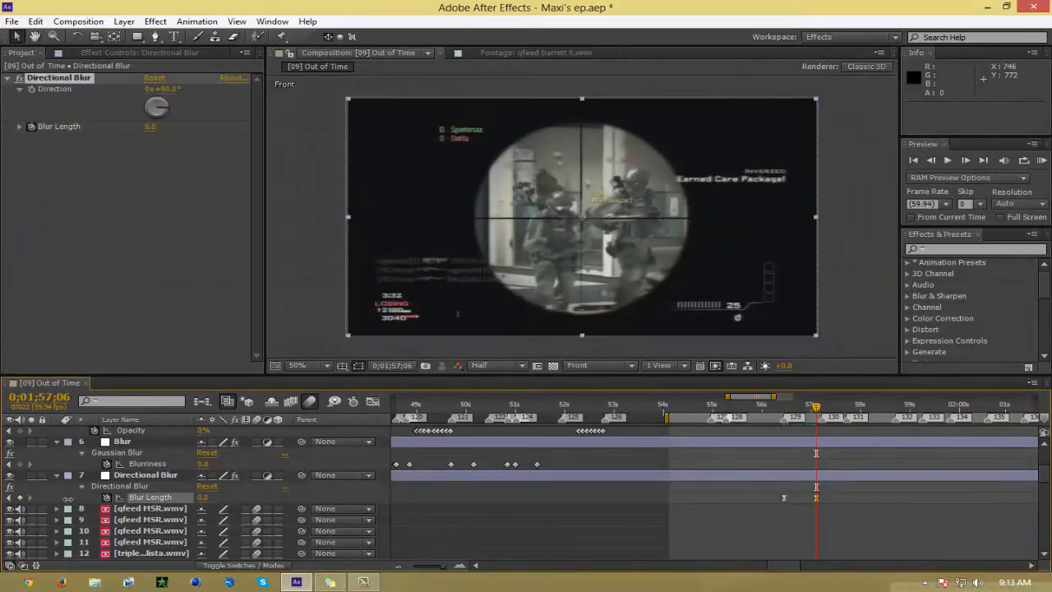
Copy the three Blur Length keyframes on Directional Blur and paste them near beat markers 131 and 132
drag(852, 497, 762, 503)
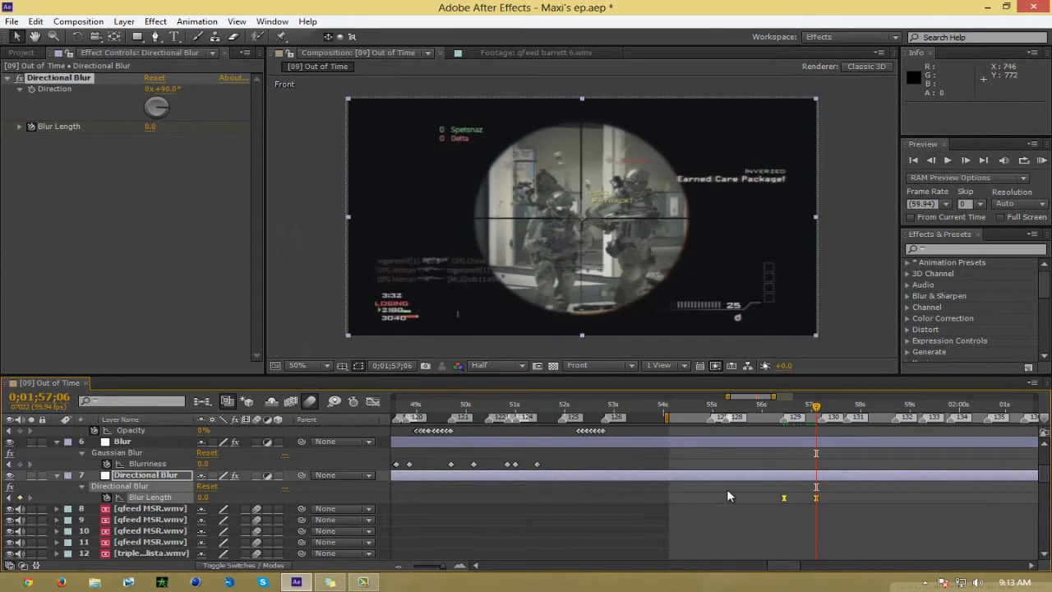
key(ctrl+c)
drag(815, 408, 704, 452)
key(ctrl+v)
key(ctrl+v)
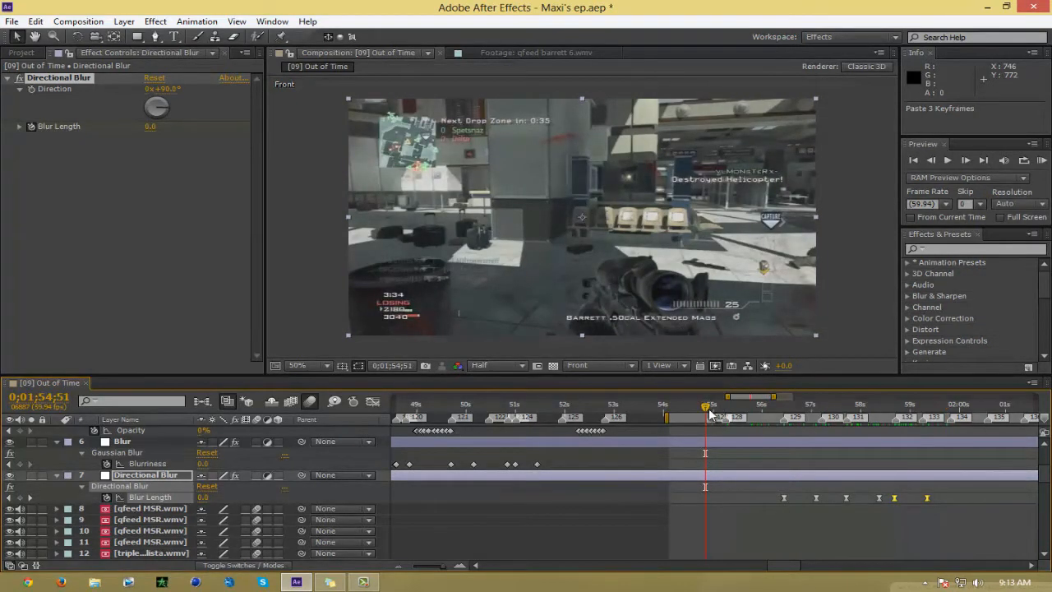
Add an Opacity keyframe of 0% on the Flickers layer at 0;01;54;57, just before beat marker 127
drag(710, 409, 711, 435)
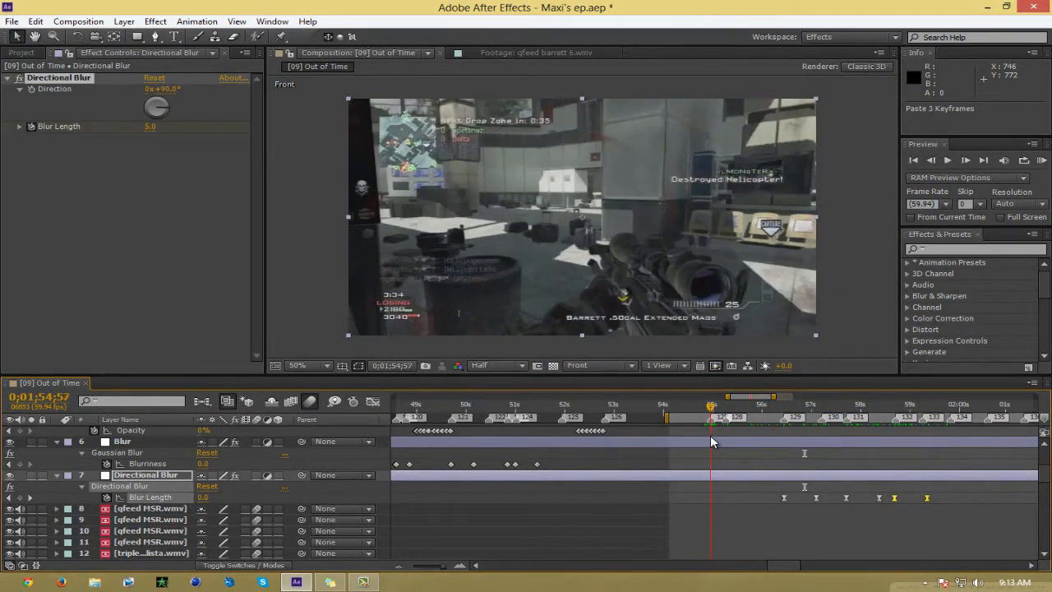
scroll(192, 468, up, 5)
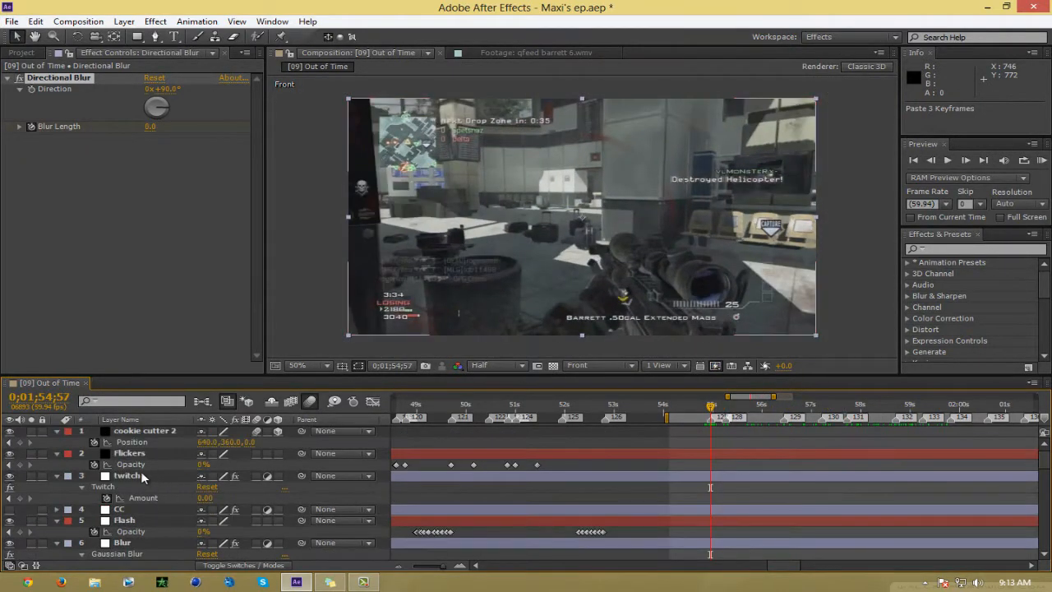
click(136, 455)
click(19, 465)
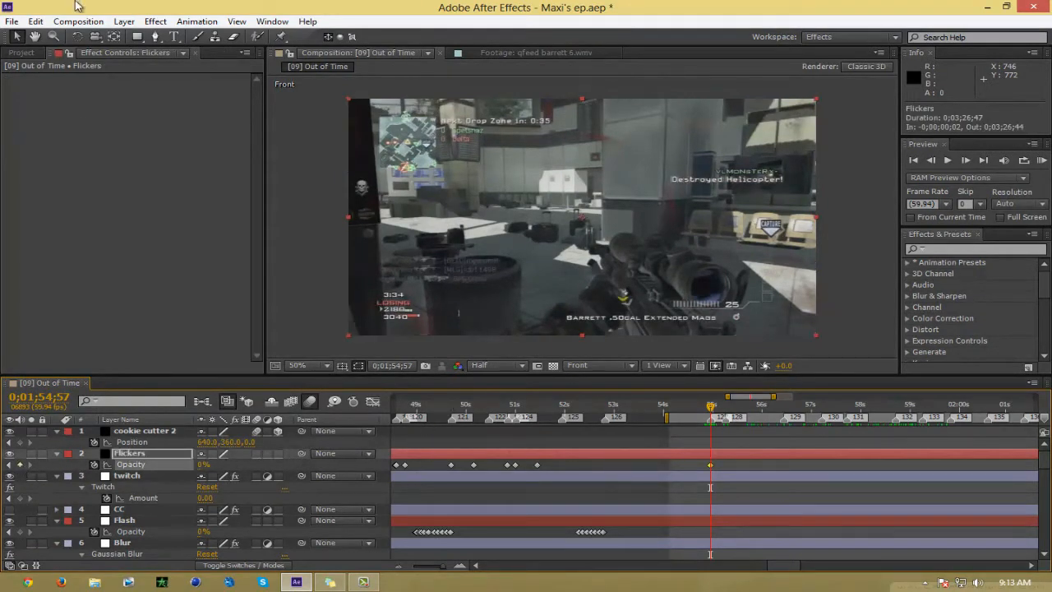
click(123, 21)
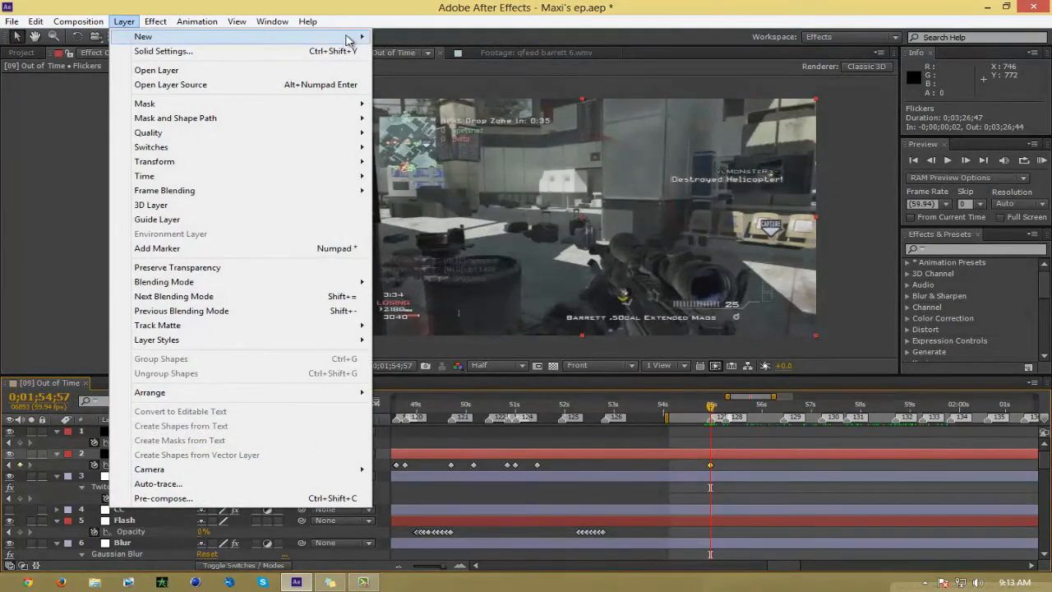
mouse_move(348, 41)
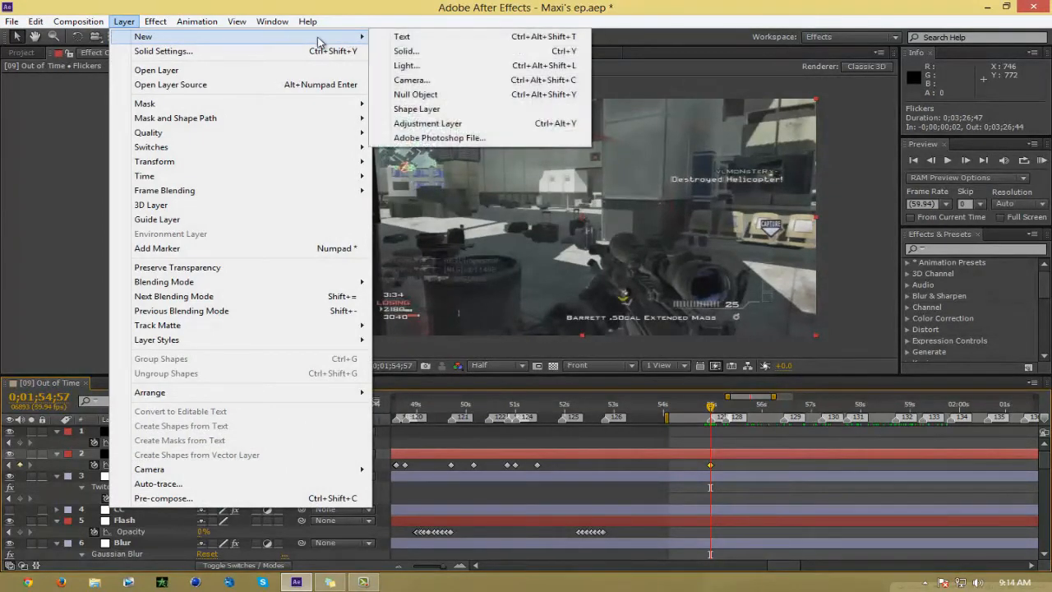
click(381, 4)
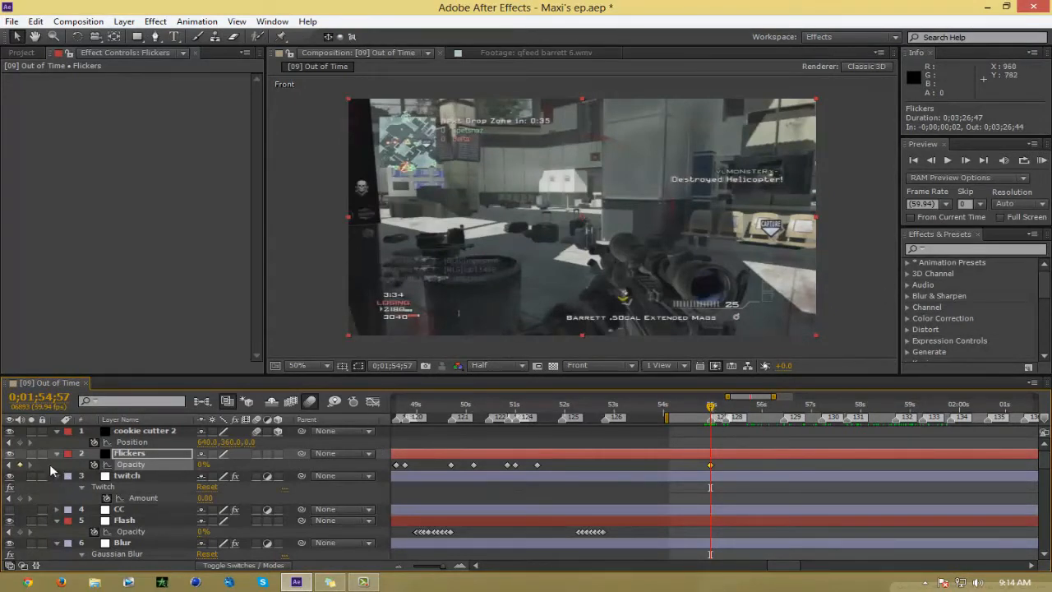
Set the Flickers layer's Opacity to 80% at 0;01;54;58 and back to 0% at 0;01;55;14
click(966, 160)
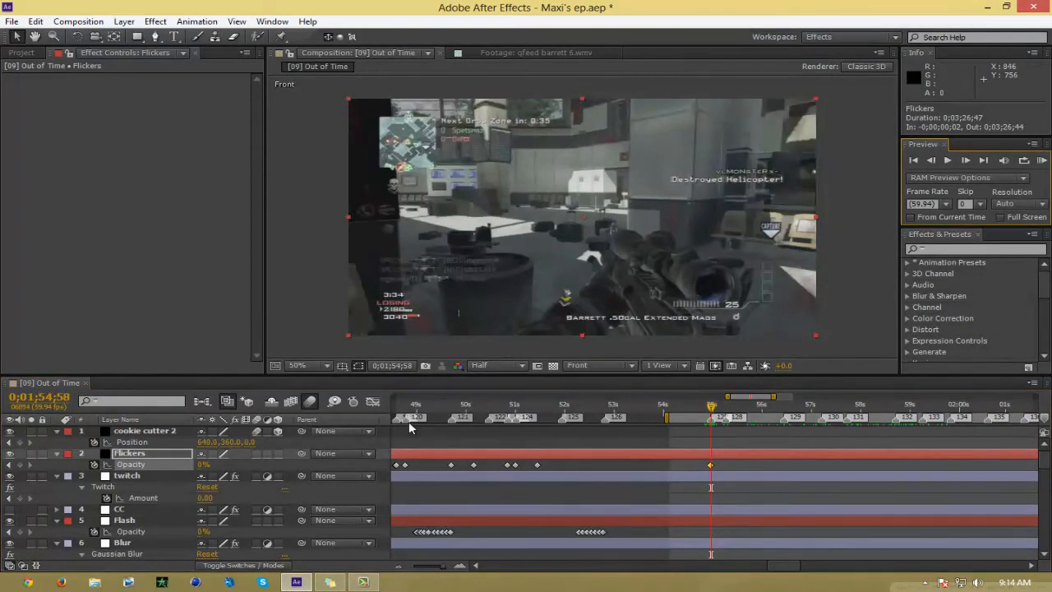
click(203, 464)
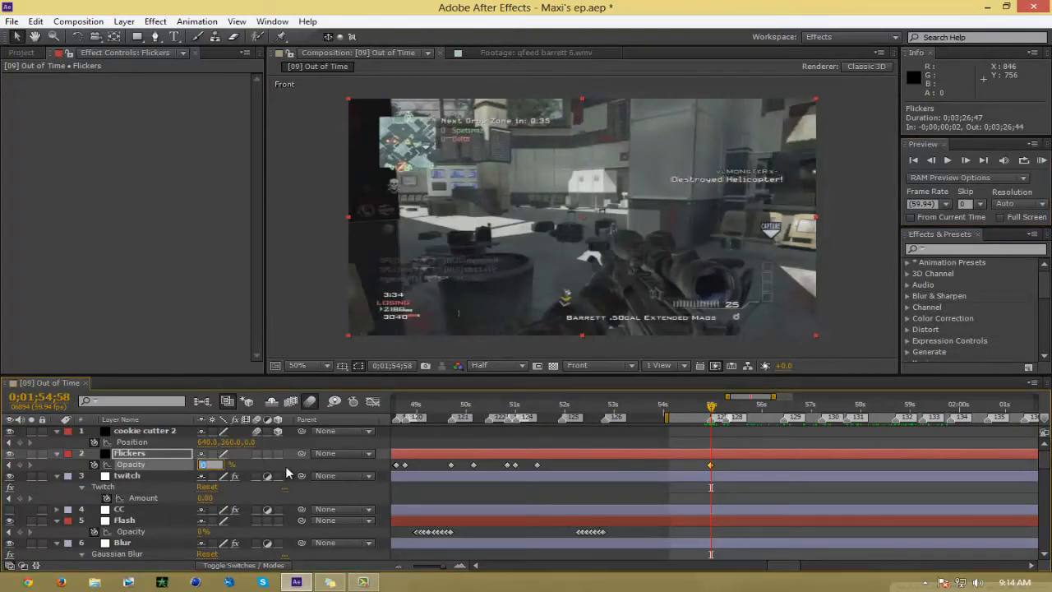
text(80)
key(Return)
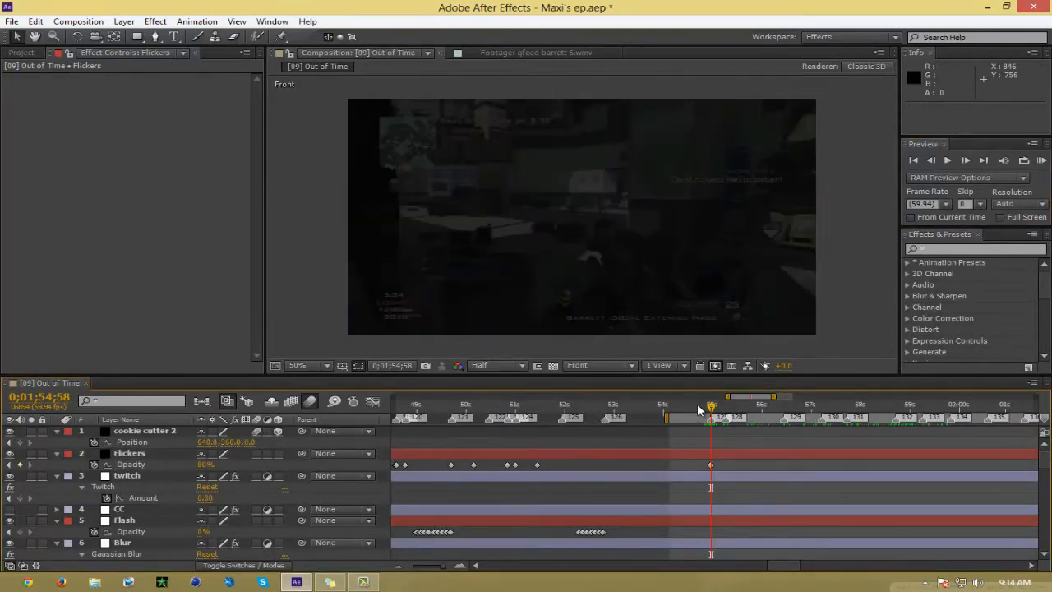
drag(712, 407, 726, 407)
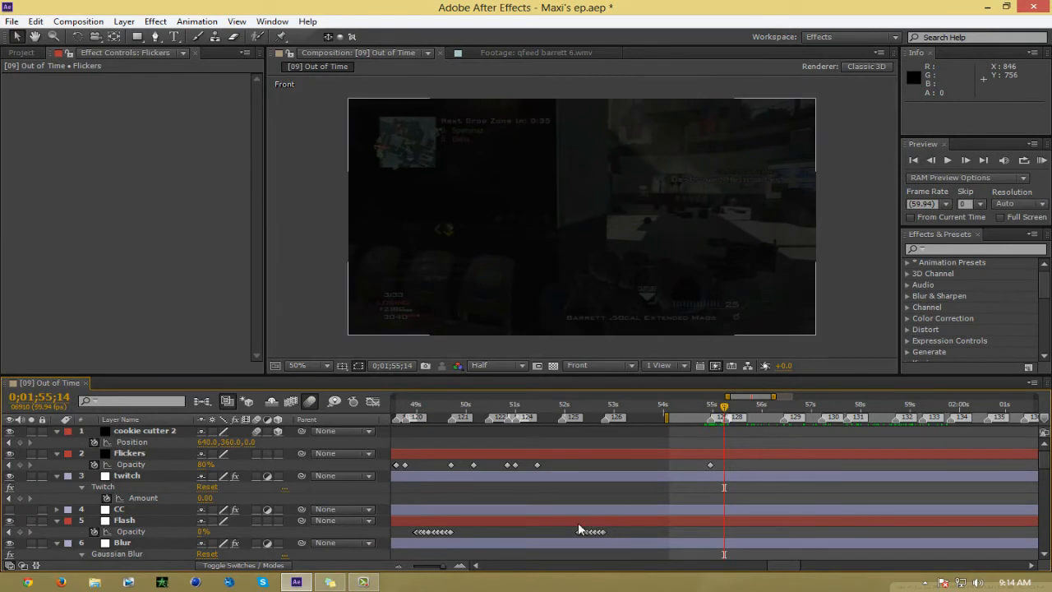
click(460, 566)
click(459, 566)
drag(206, 464, 131, 465)
Set the Flickers layer's Opacity to 80% at 0;01;55;16 on beat marker 128 and to 0% at 0;01;55;44
click(967, 162)
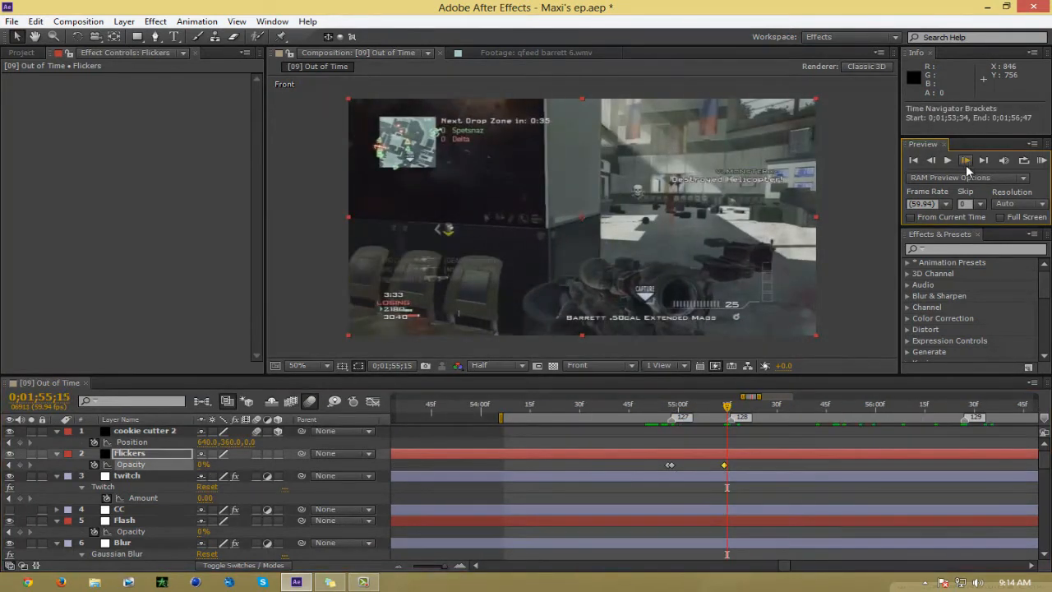
drag(728, 409, 731, 408)
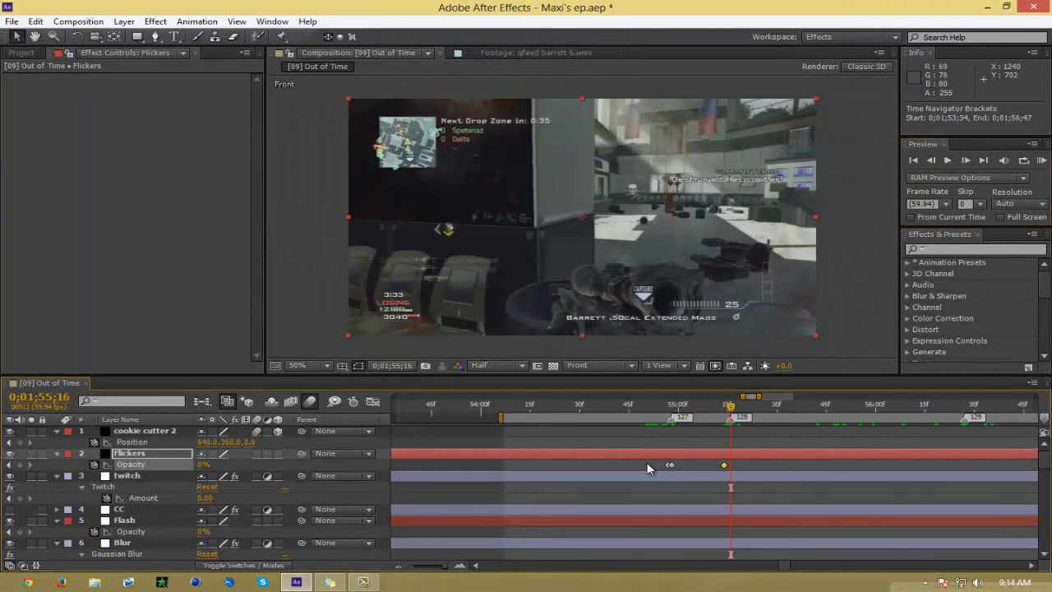
click(203, 464)
text(80)
click(352, 470)
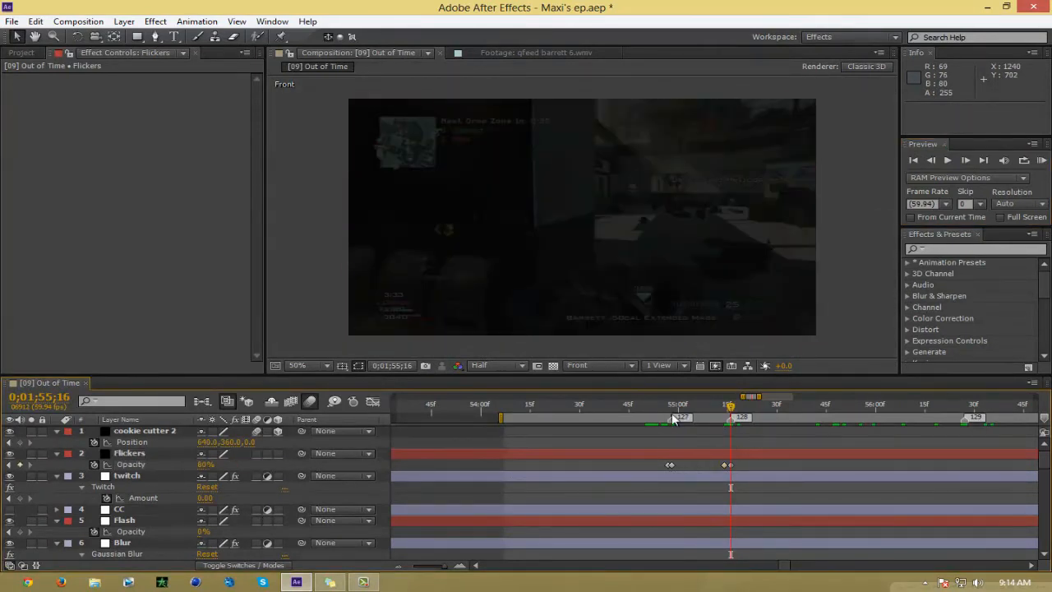
drag(663, 410, 821, 437)
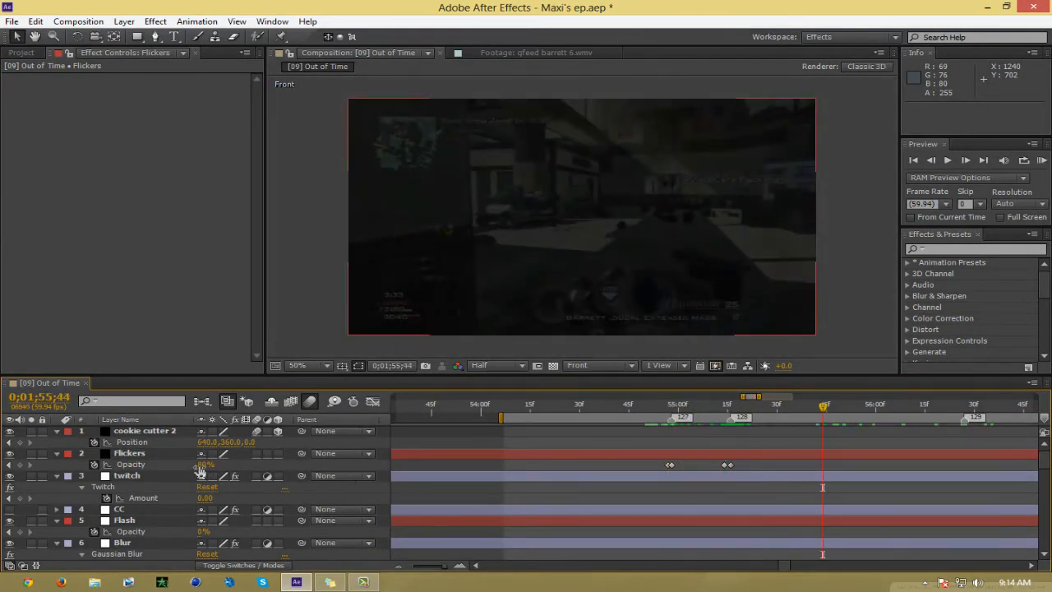
drag(202, 465, 123, 465)
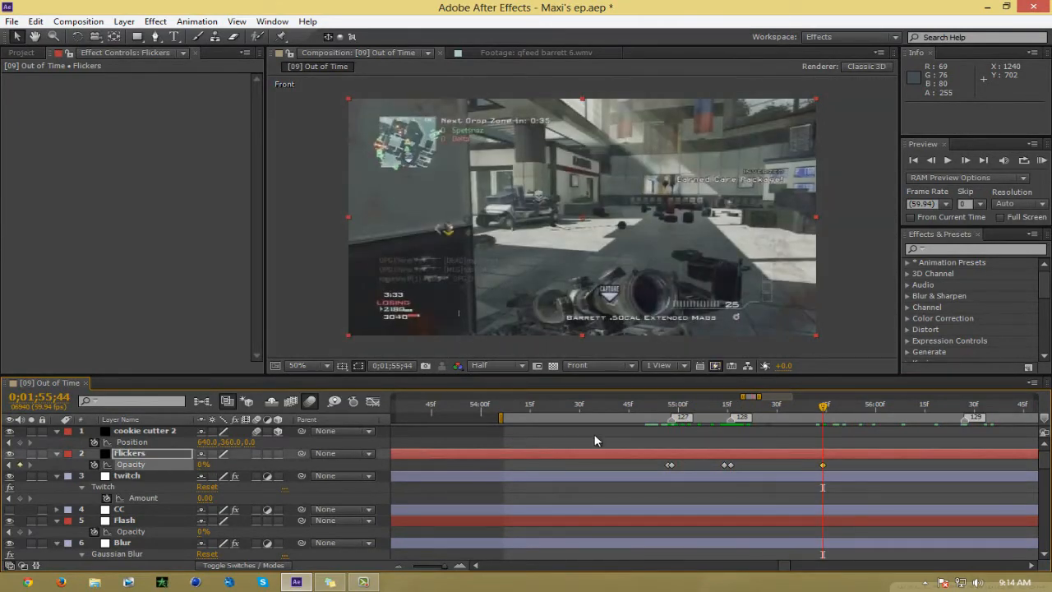
Move the current time to 0;01;56;26 near beat marker 129 and select the Flash layer
click(401, 566)
drag(890, 407, 894, 437)
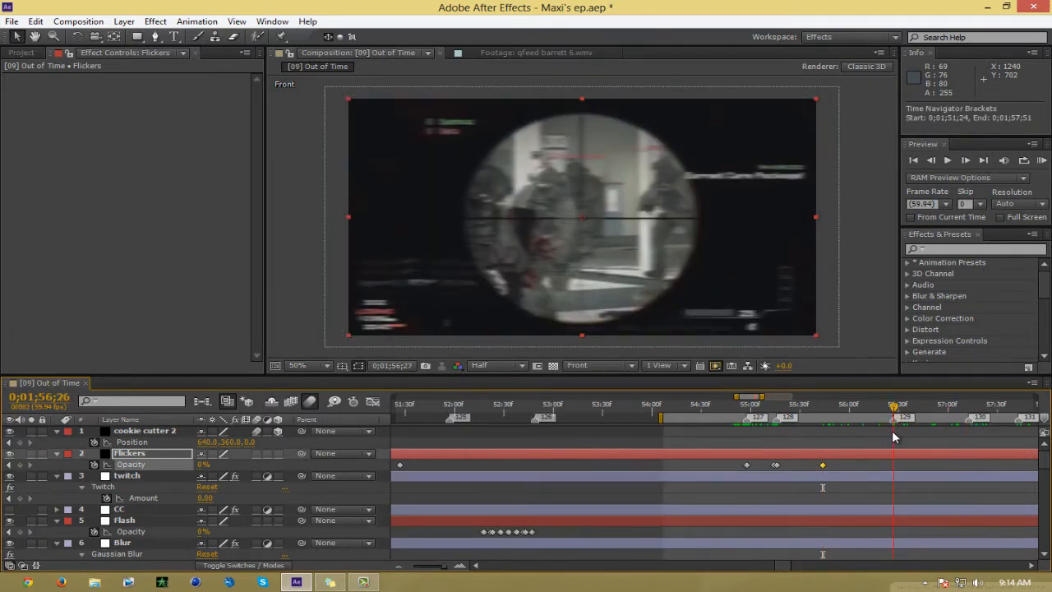
scroll(891, 430, down, 3)
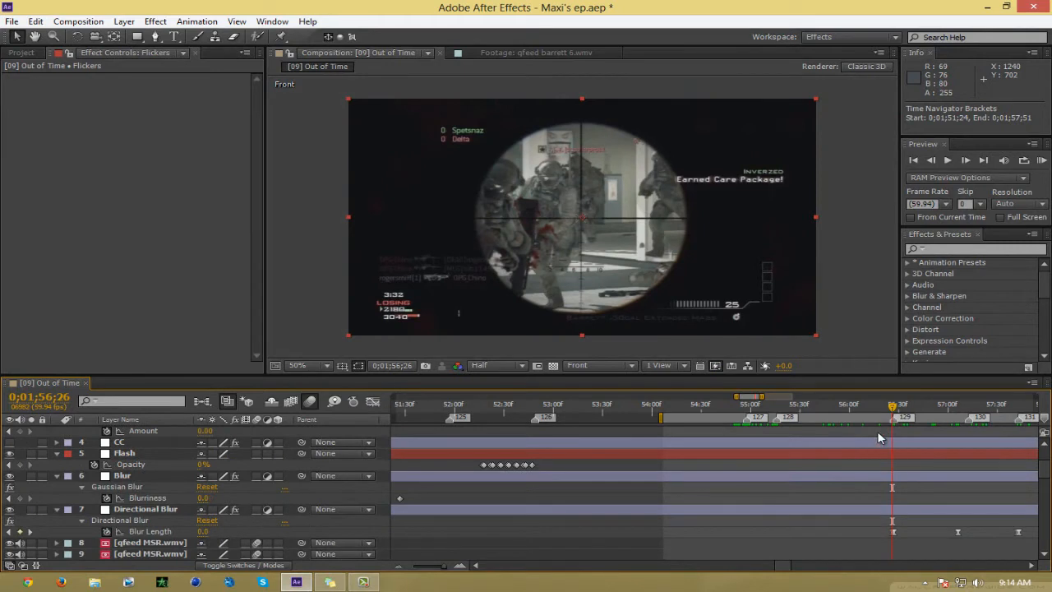
click(134, 454)
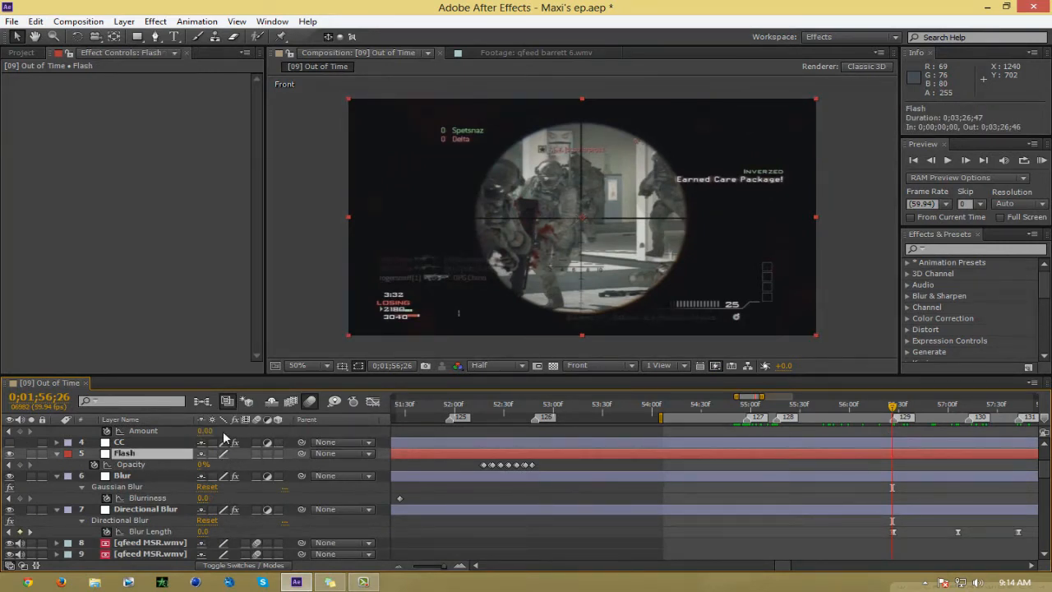
click(124, 22)
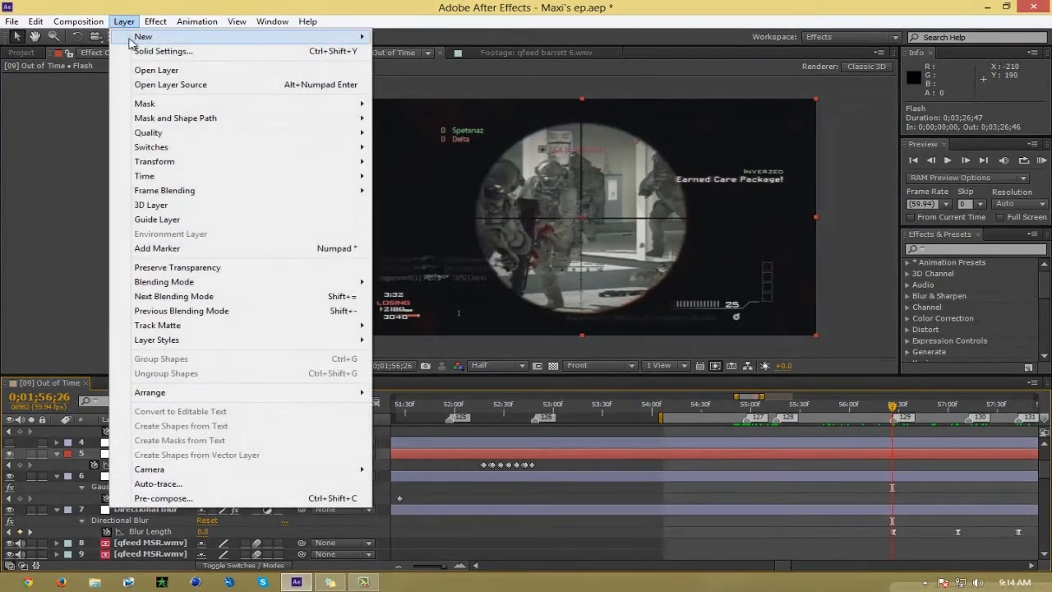
mouse_move(310, 38)
click(437, 52)
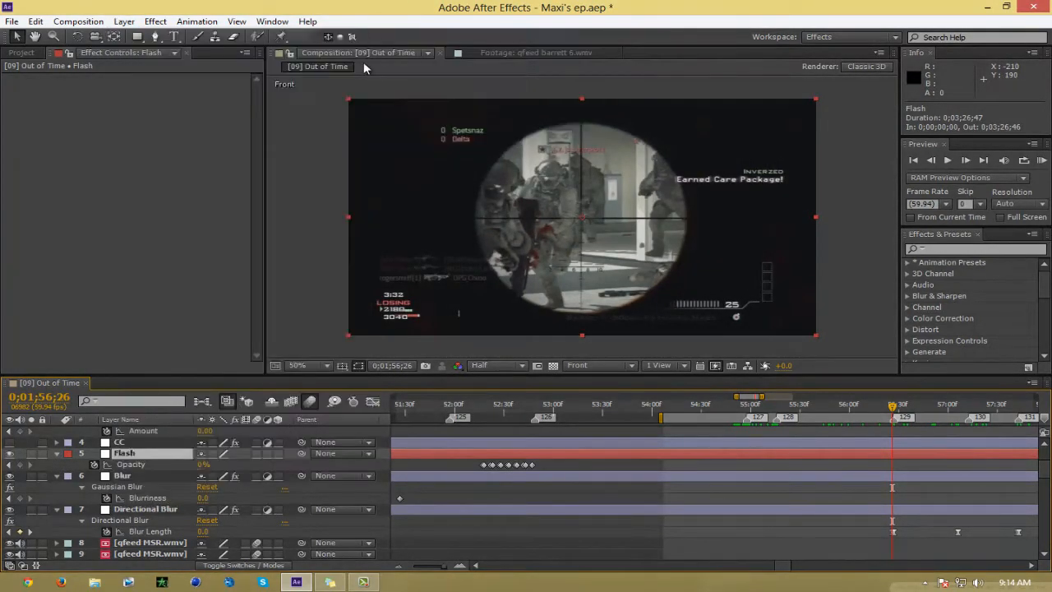
Show the layer blending modes and check which one the Flash layer uses
click(226, 454)
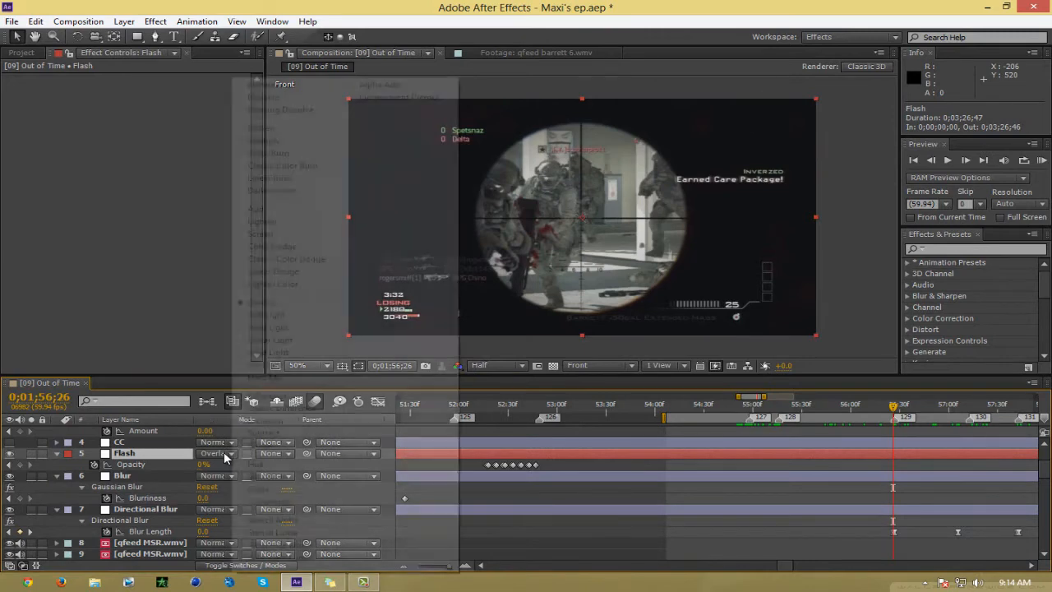
click(250, 7)
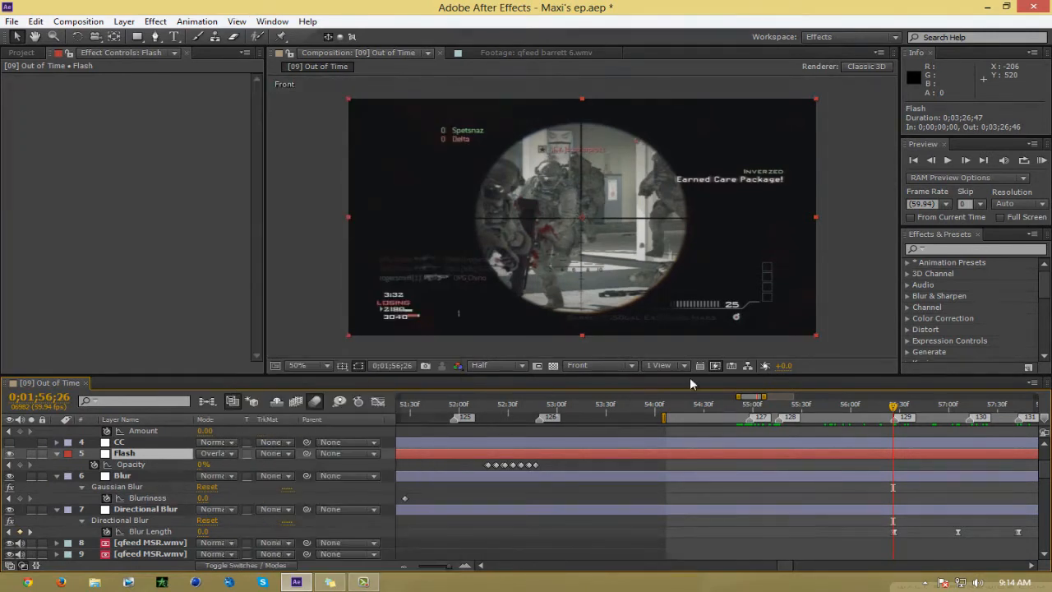
Keyframe the Flash layer's Opacity at 0% at 0;01;56;26 and set it to 80% one frame further, at 0;01;56;27
click(20, 465)
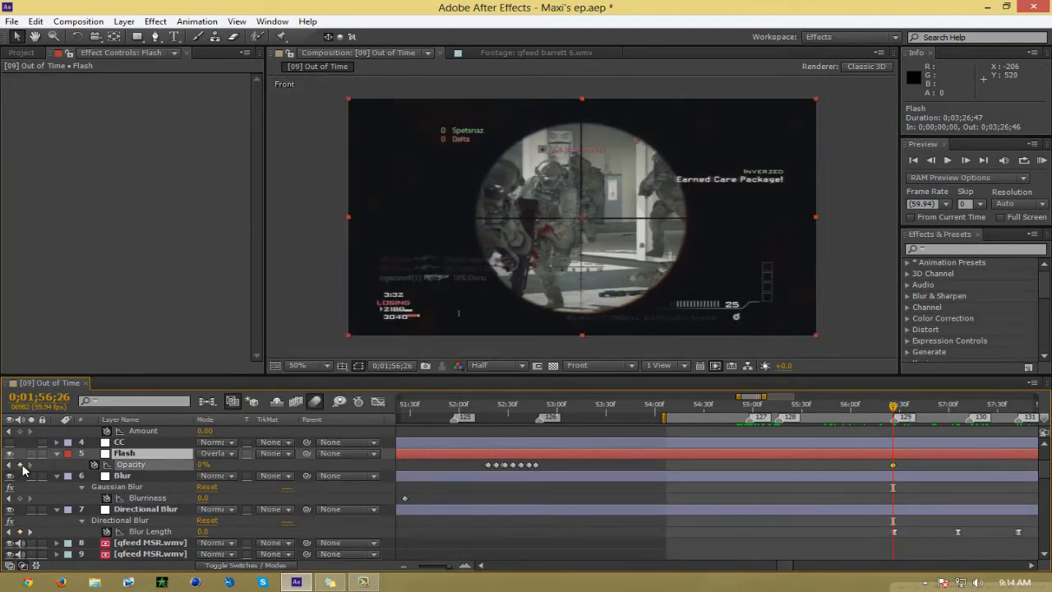
click(978, 158)
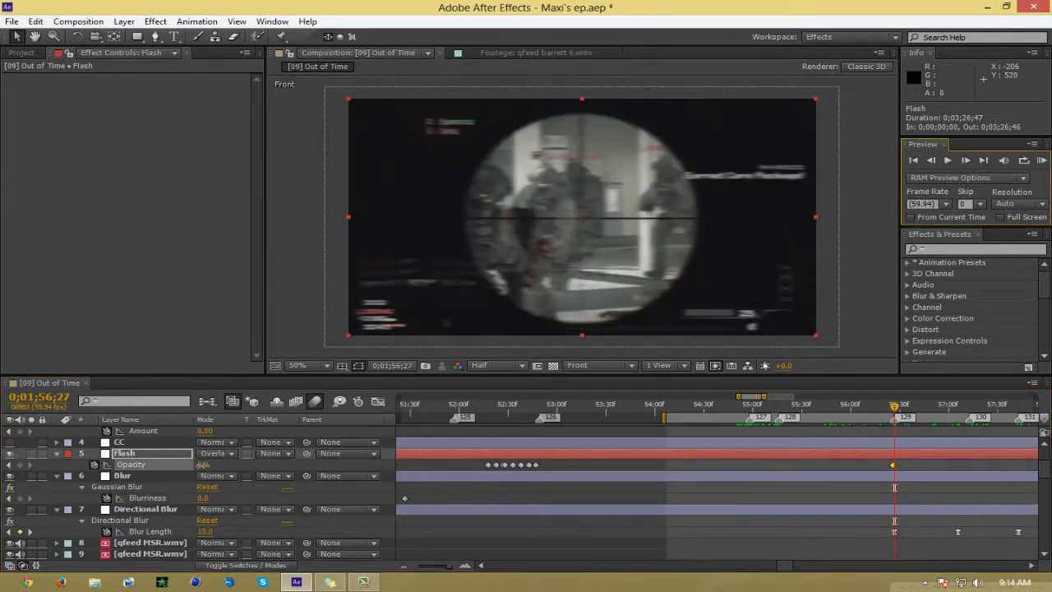
click(203, 465)
text(80)
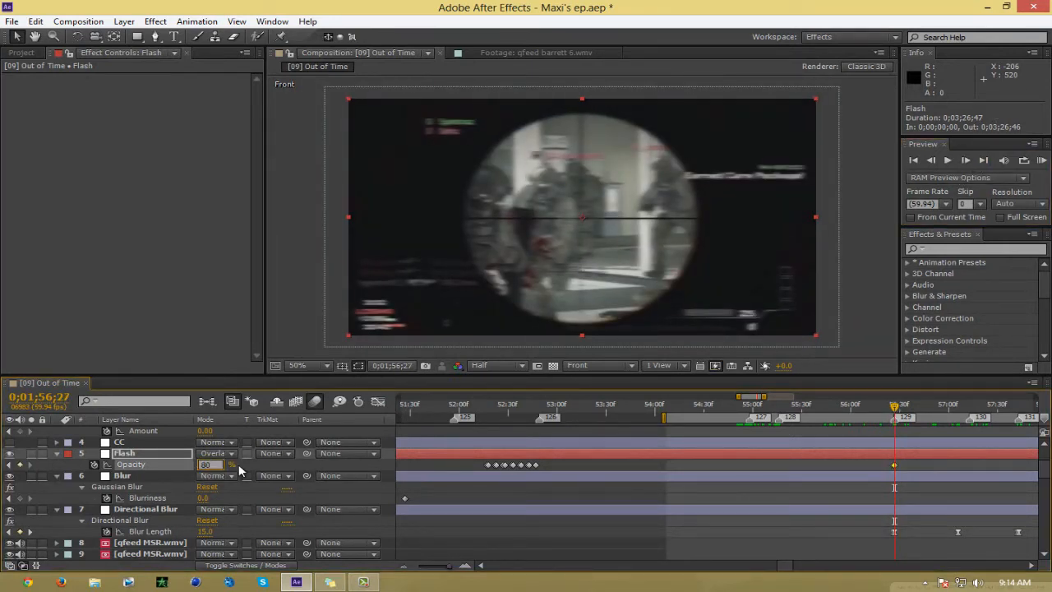
key(Return)
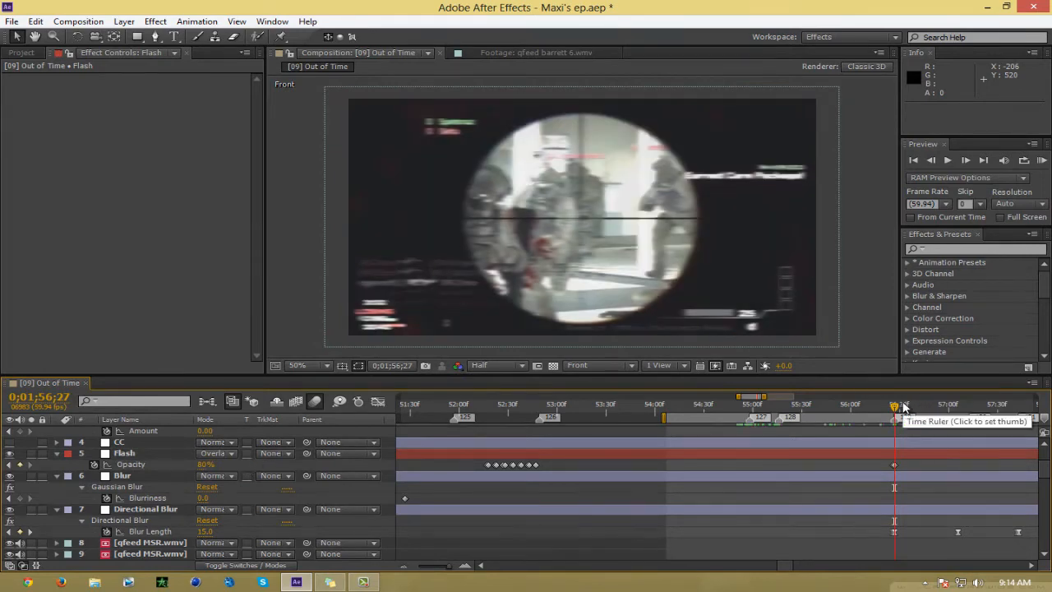
Set the Flash layer's Opacity back to 0% at 0;01;57;06
drag(904, 407, 958, 447)
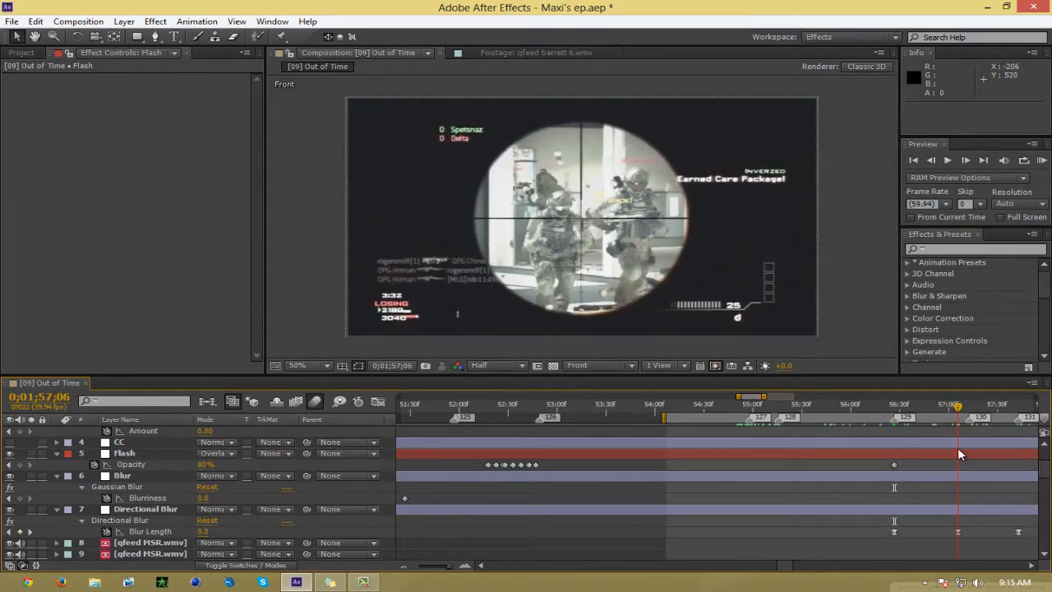
click(205, 465)
text(0)
key(Return)
Copy the three Flash Opacity keyframes at beat marker 129 and paste them at 0;01;57;42 near marker 131
drag(880, 468, 929, 450)
key(ctrl+c)
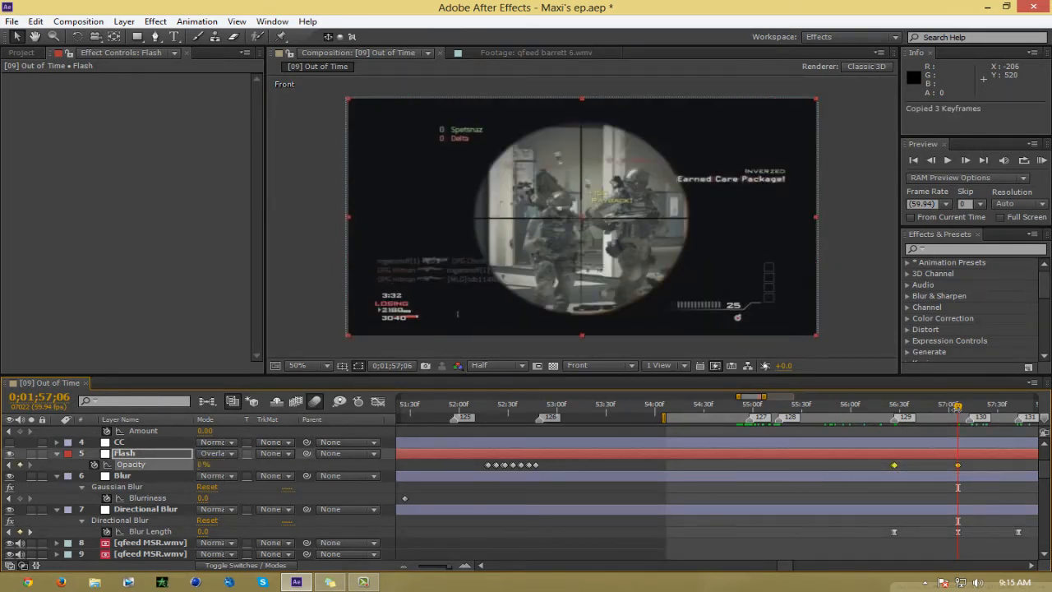
click(1031, 565)
click(1031, 565)
click(1031, 565)
click(1031, 565)
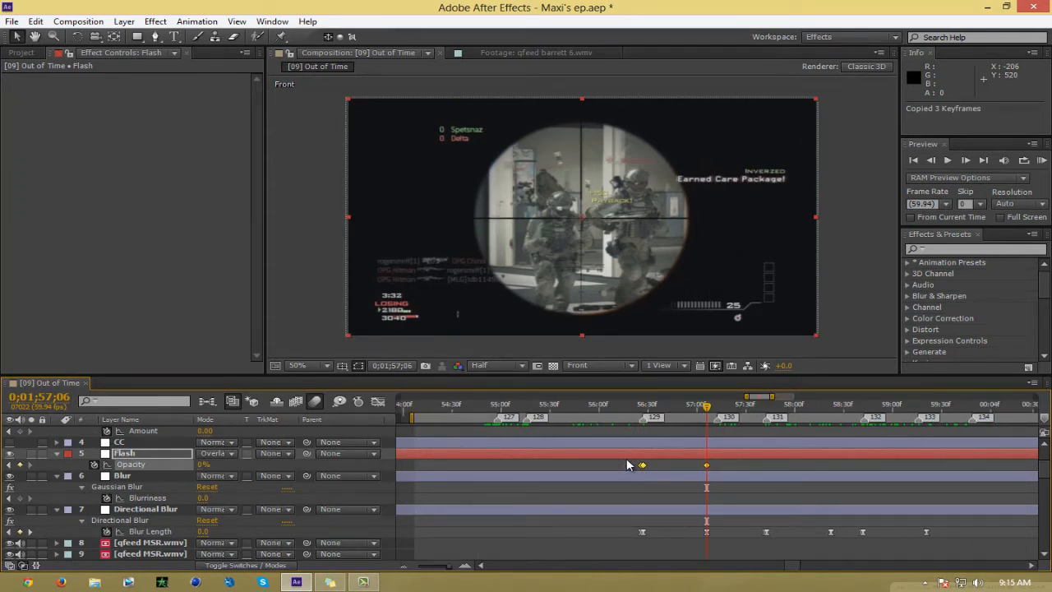
mouse_move(628, 459)
mouse_down()
mouse_move(740, 477)
mouse_move(622, 476)
mouse_move(633, 465)
mouse_up()
click(737, 468)
key(ctrl+c)
drag(700, 406, 761, 427)
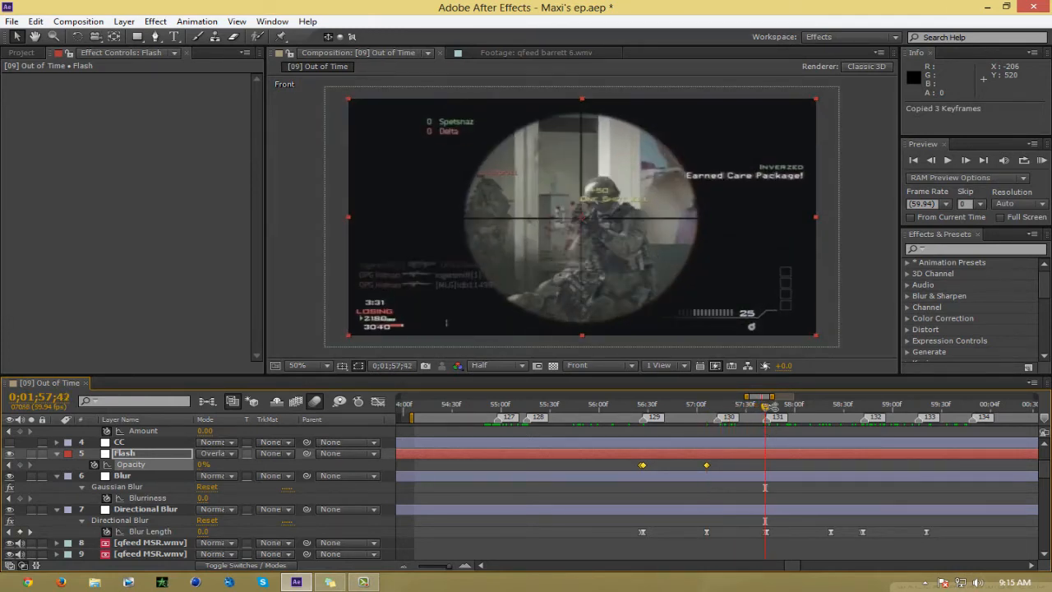
key(ctrl+v)
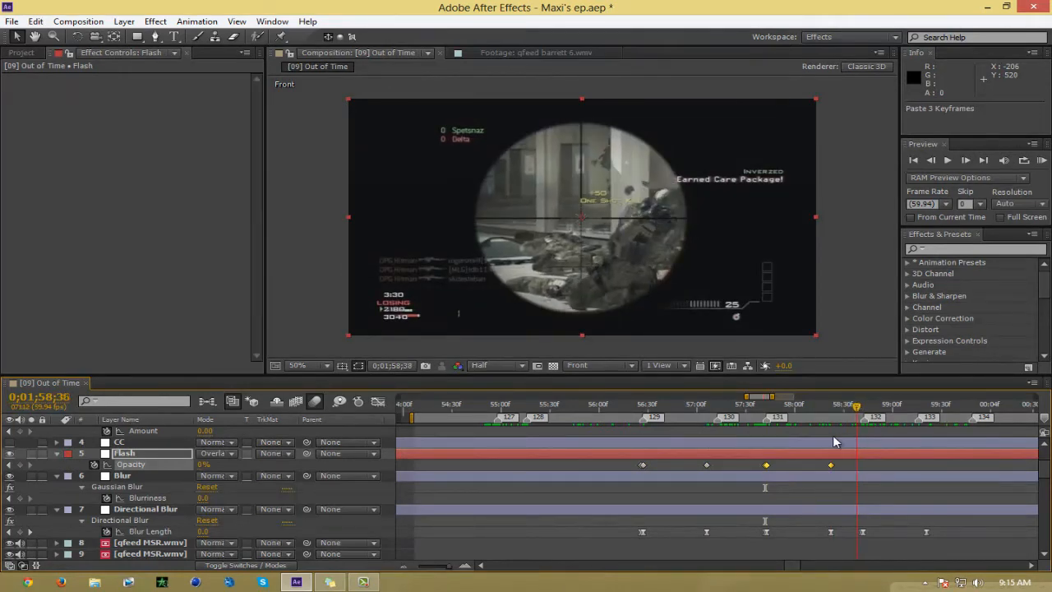
Paste the flash Opacity keyframes at beat markers 132, 133 and 134, at 0;01;58;41, 0;01;59;15 and 0;01;59;48
drag(760, 442, 862, 443)
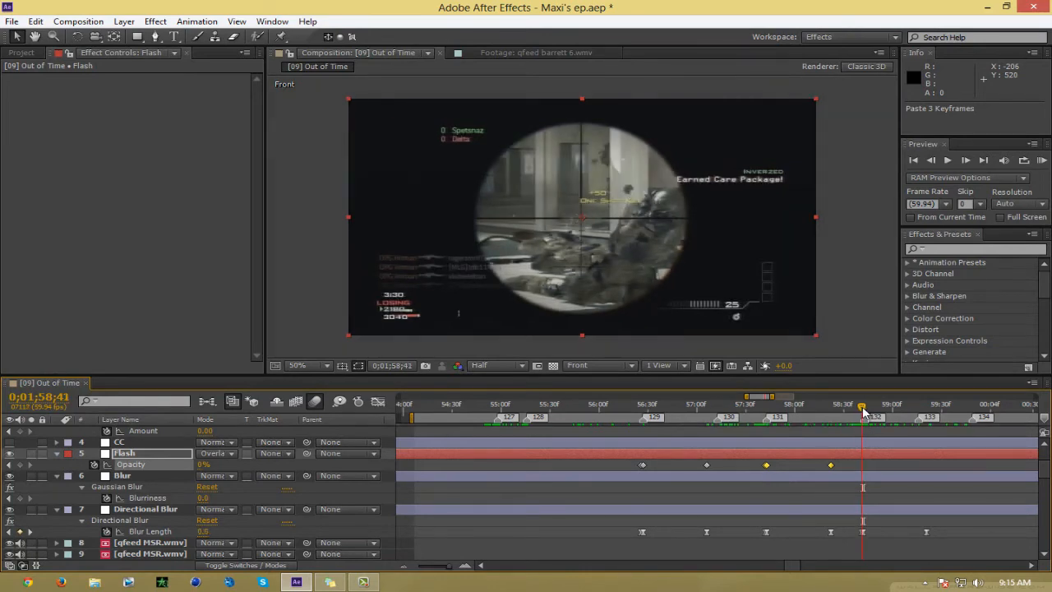
drag(863, 407, 916, 466)
click(933, 464)
shift+click(862, 465)
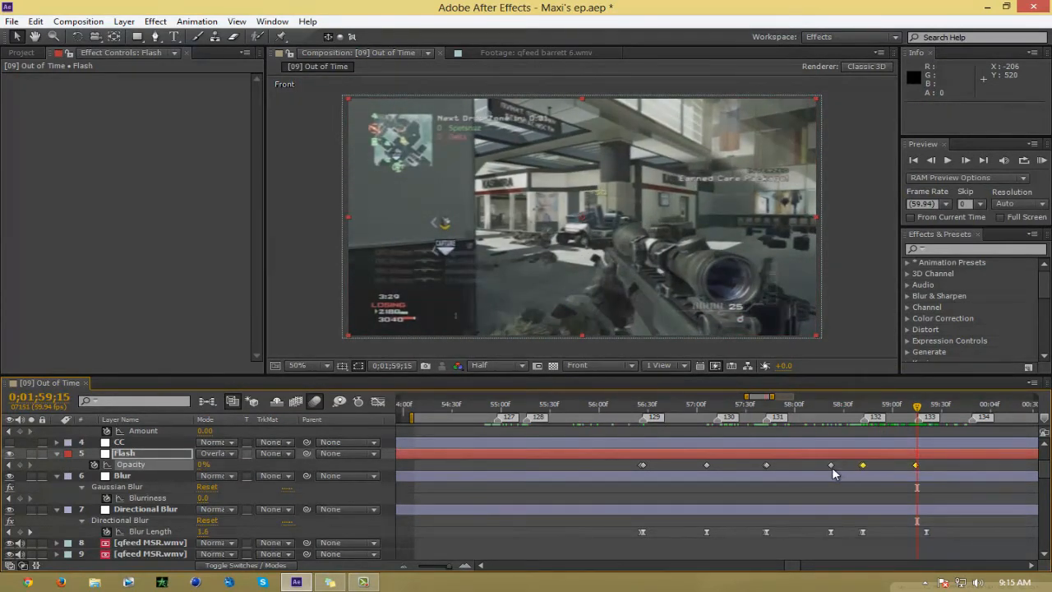
key(ctrl+c)
key(ctrl+v)
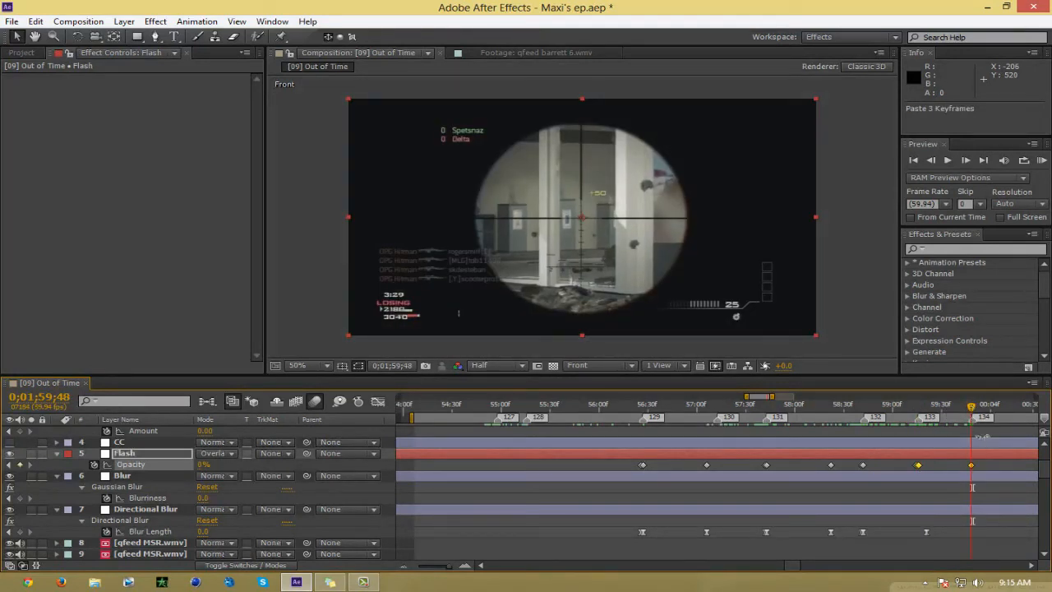
click(989, 472)
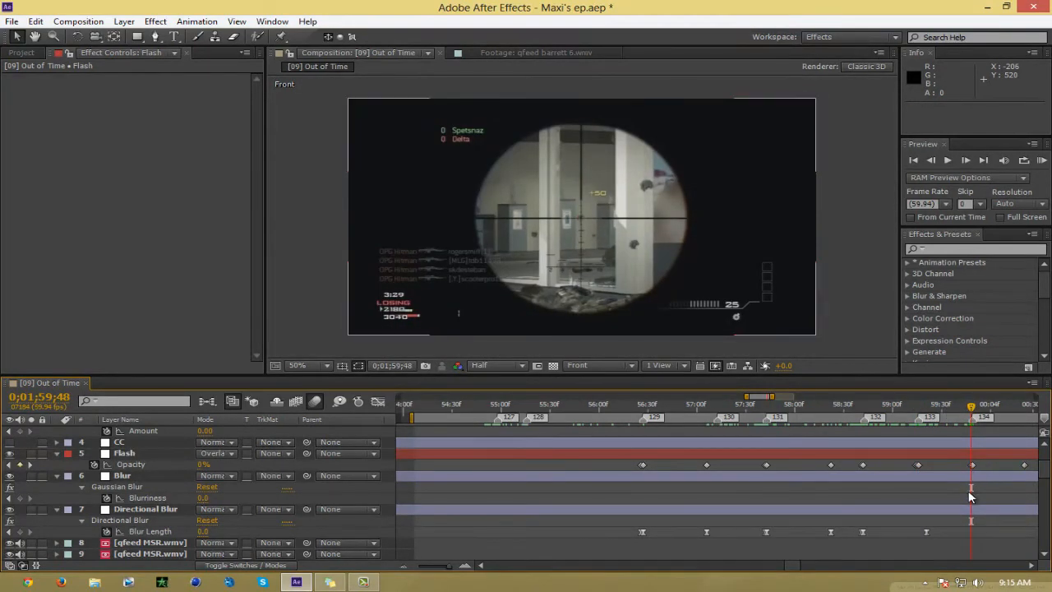
Play a RAM preview of the work area to check the flashes against the music beats
key(KP_0)
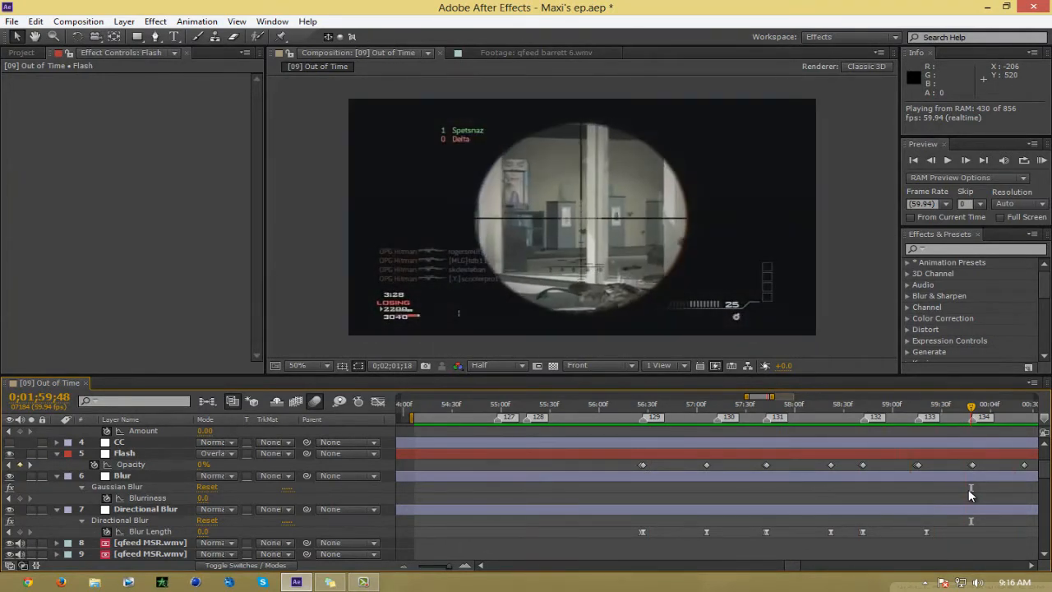
key(space)
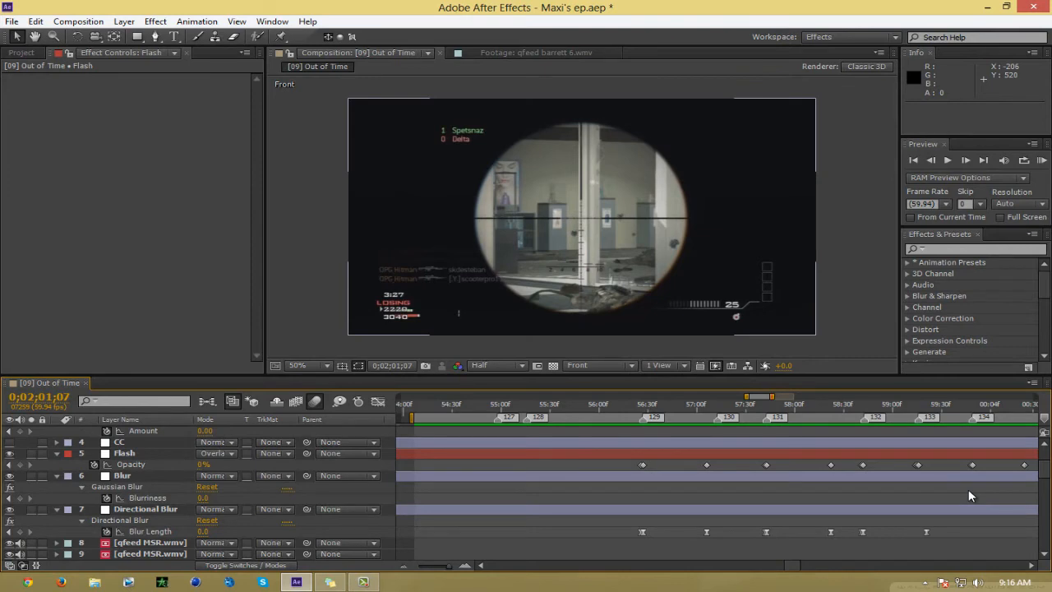
key(space)
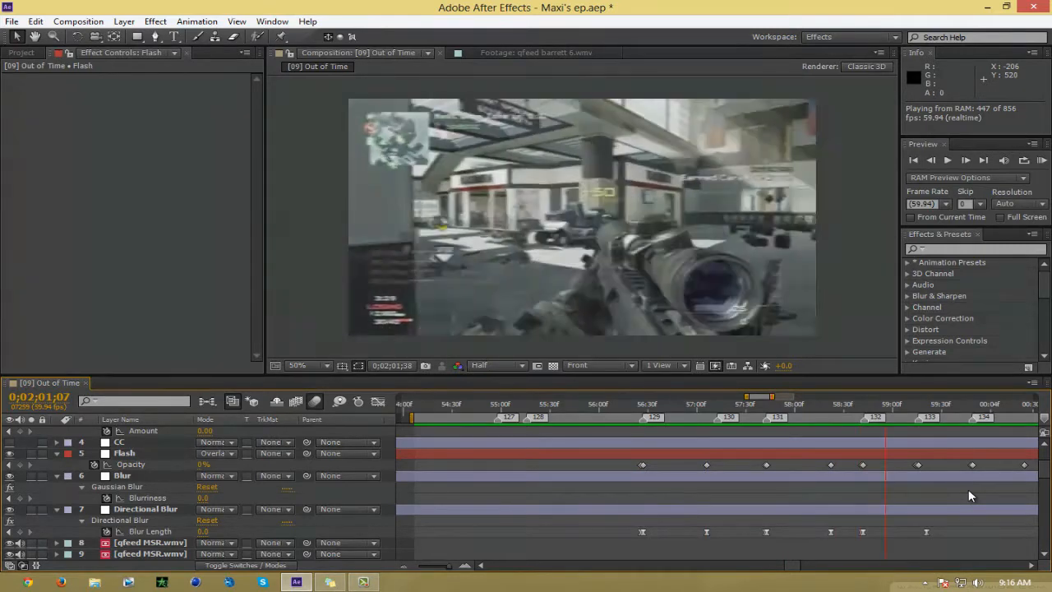
key(space)
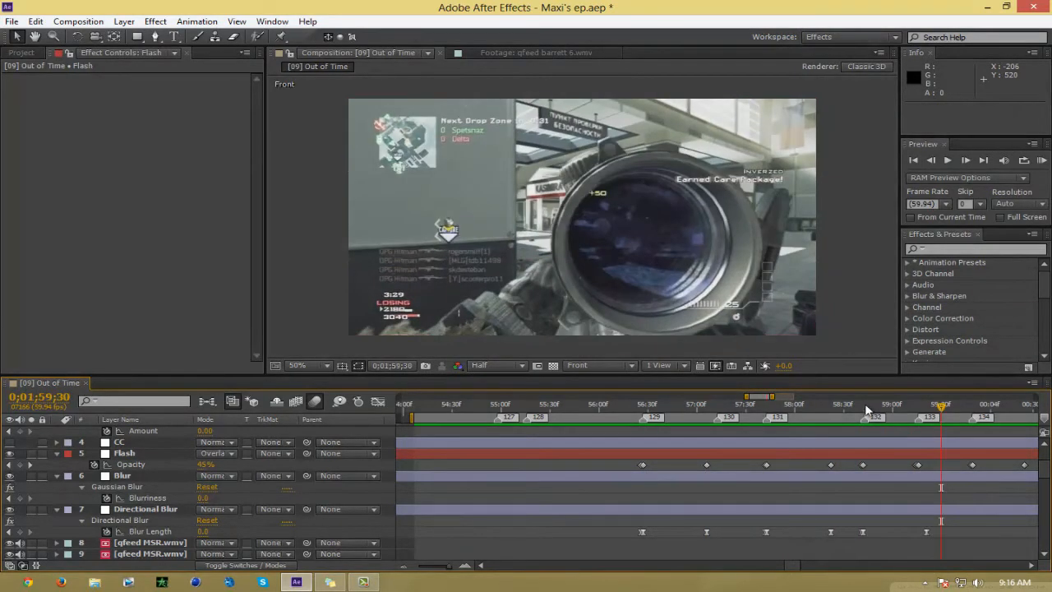
Set the work area from 0;01;46;36 to 0;01;53;33 and play a RAM preview of that earlier section
drag(866, 408, 752, 439)
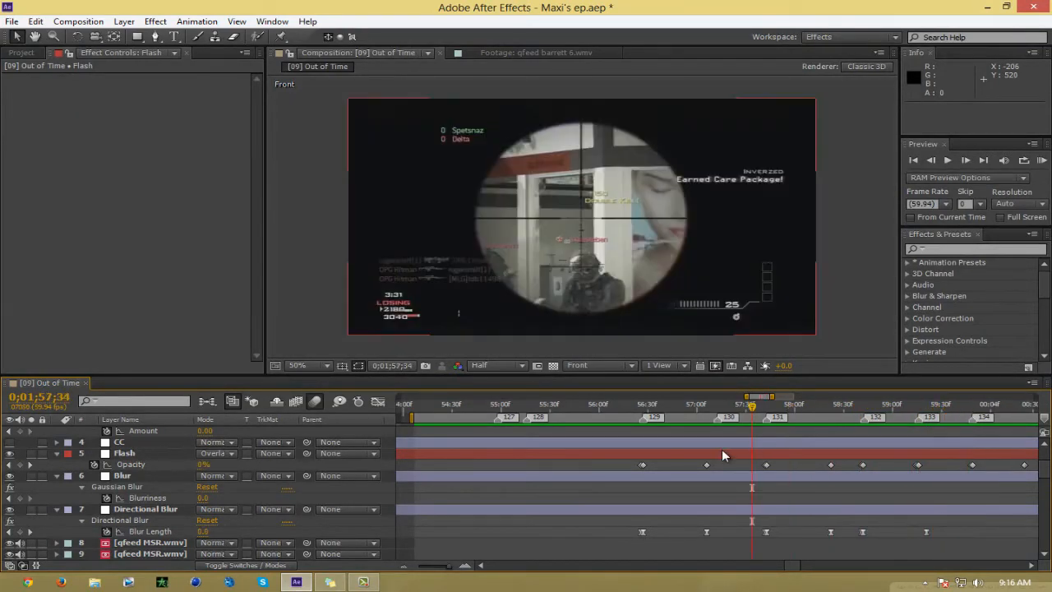
click(405, 566)
click(404, 566)
scroll(575, 448, down, 4)
scroll(543, 435, down, 2)
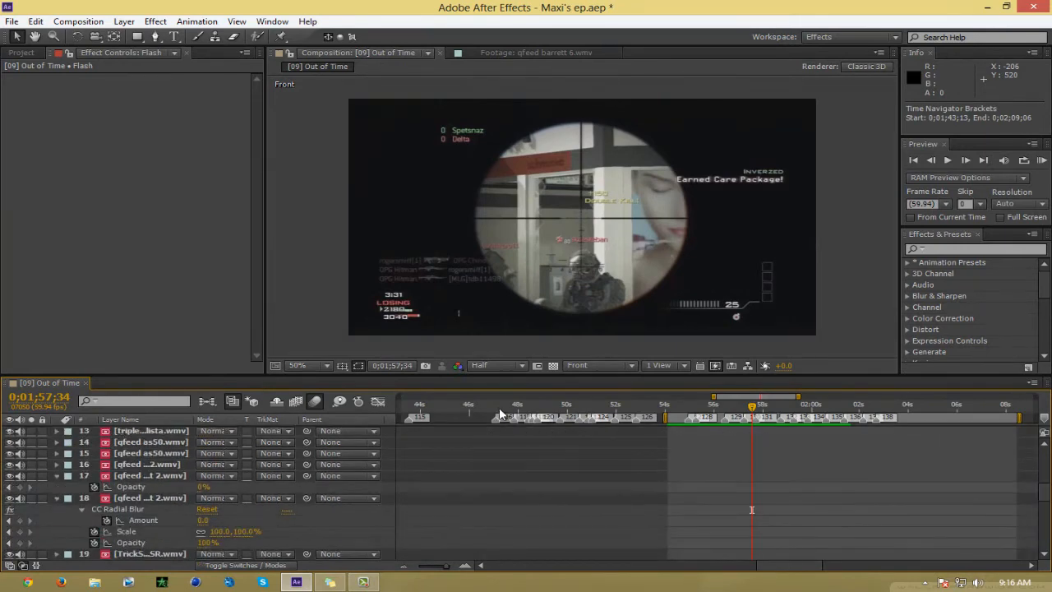
drag(499, 407, 485, 411)
key(b)
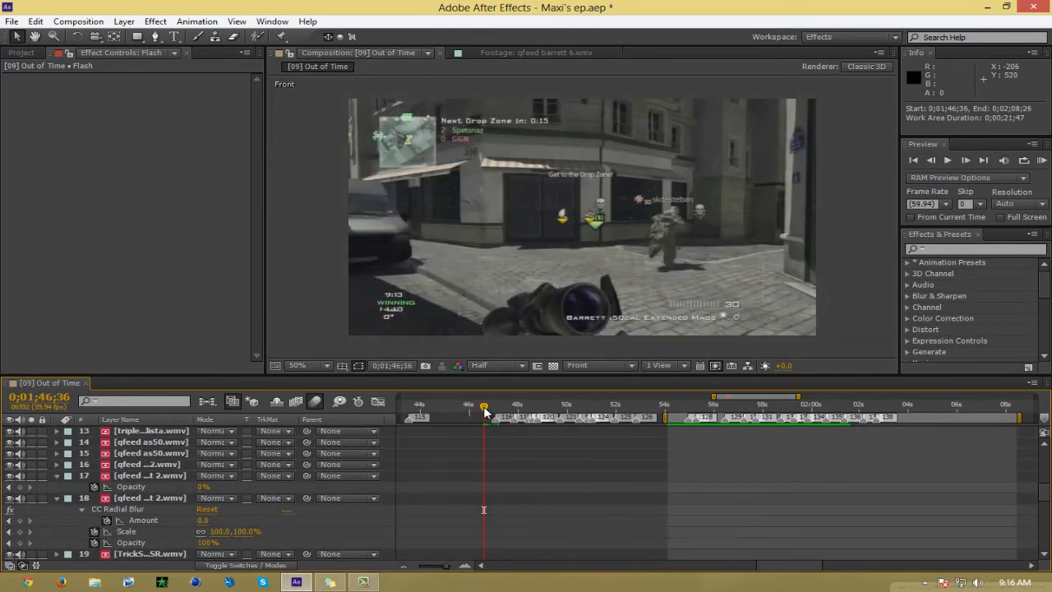
click(655, 408)
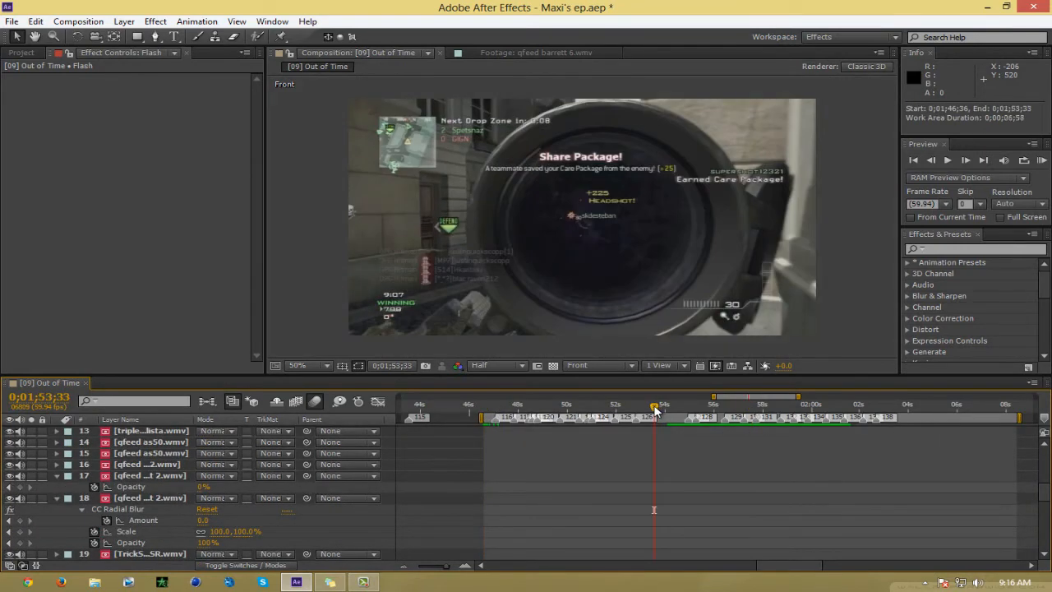
key(KP_0)
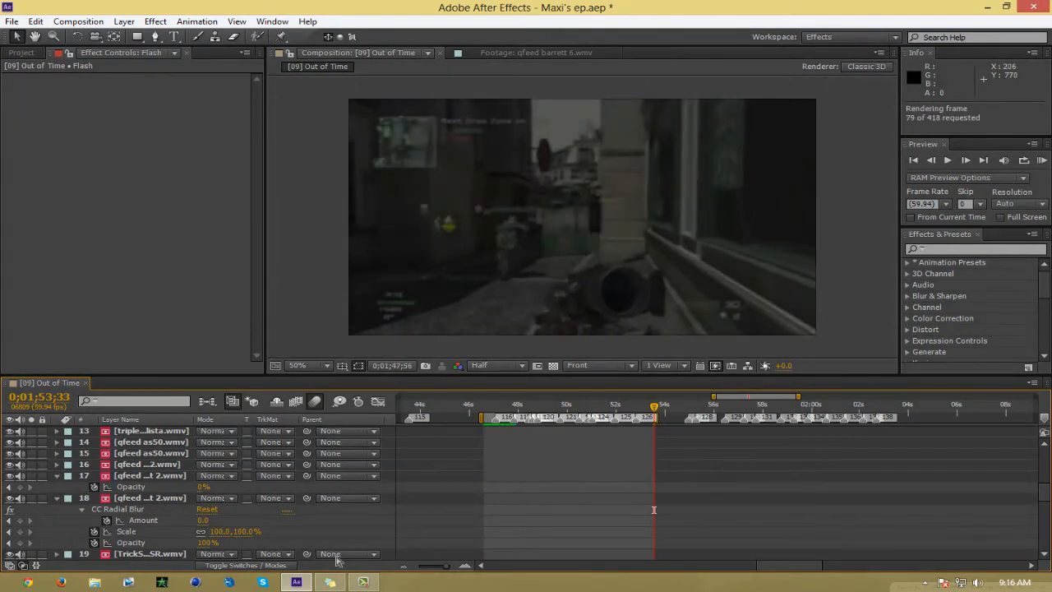
click(362, 583)
click(363, 583)
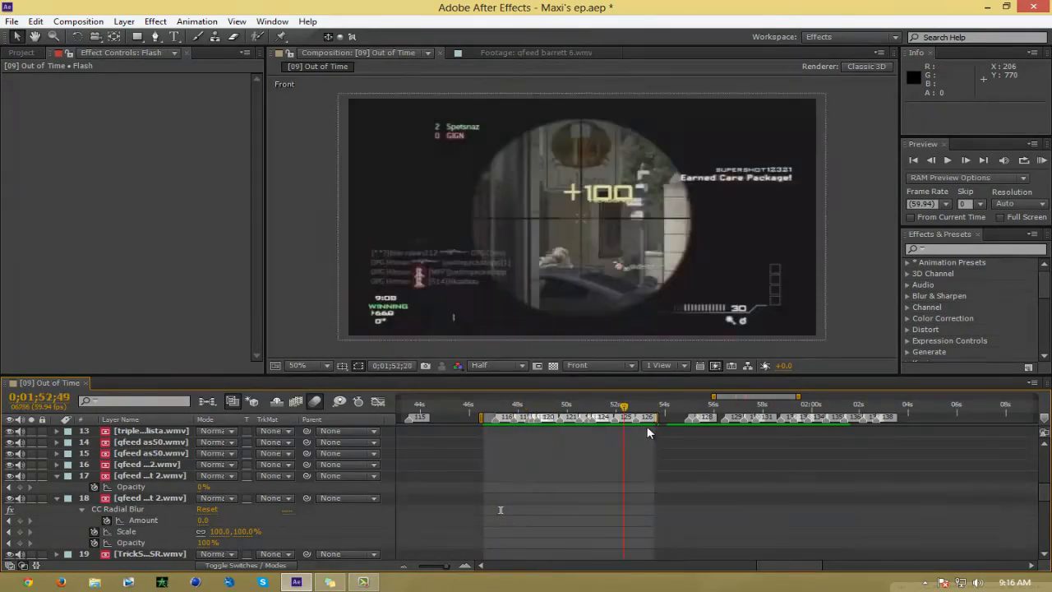
Scrub ahead to 0;02;03;11, return to 0;01;54;40 and look over the clip layers and the music waveform
drag(674, 417, 883, 435)
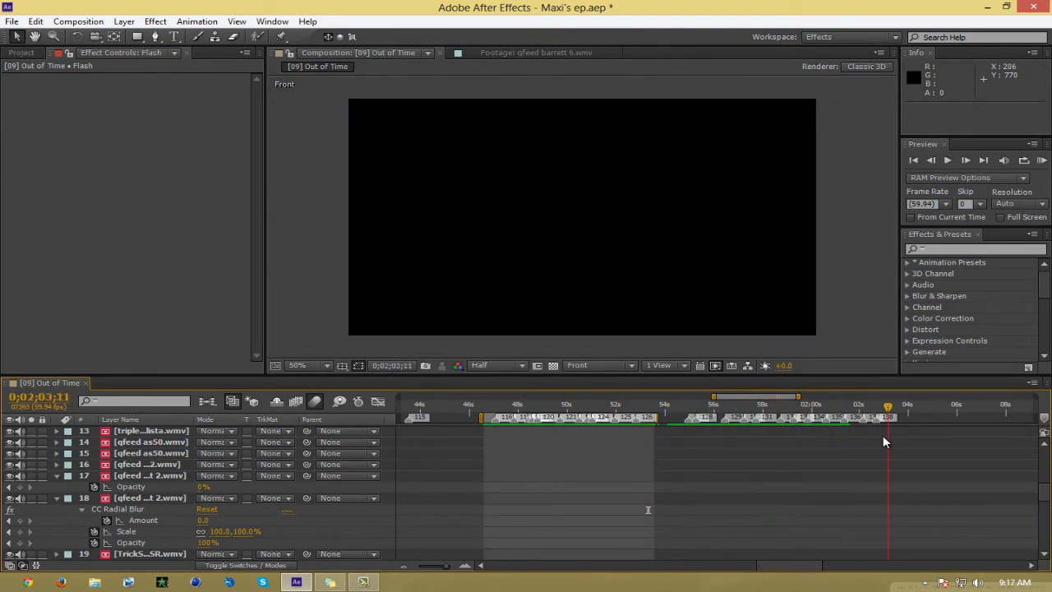
click(682, 408)
scroll(690, 415, down, 5)
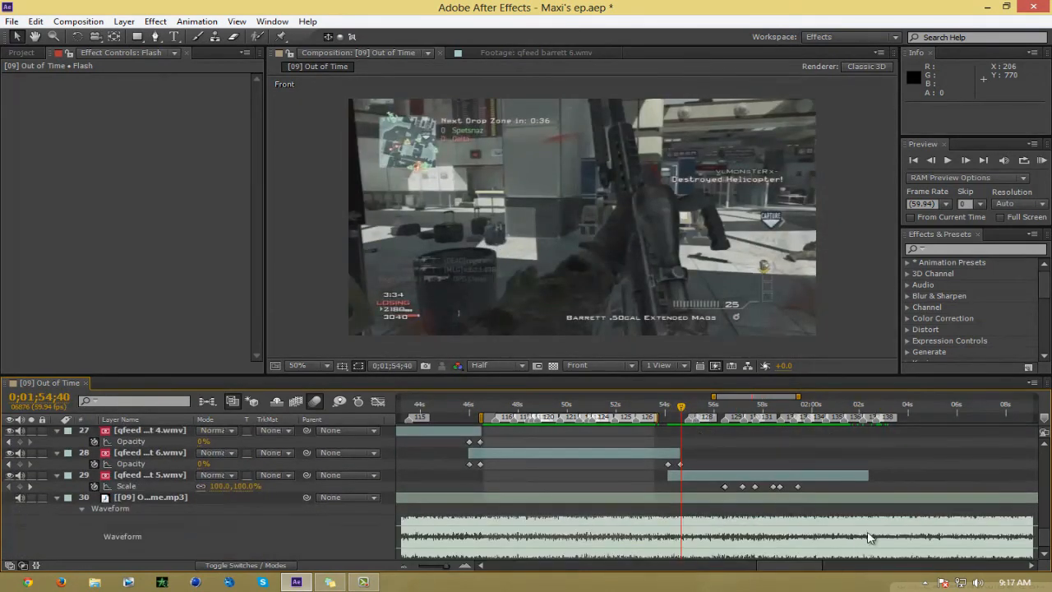
Select the [09] Out of Time composition in the project and minimize After Effects
key(super+d)
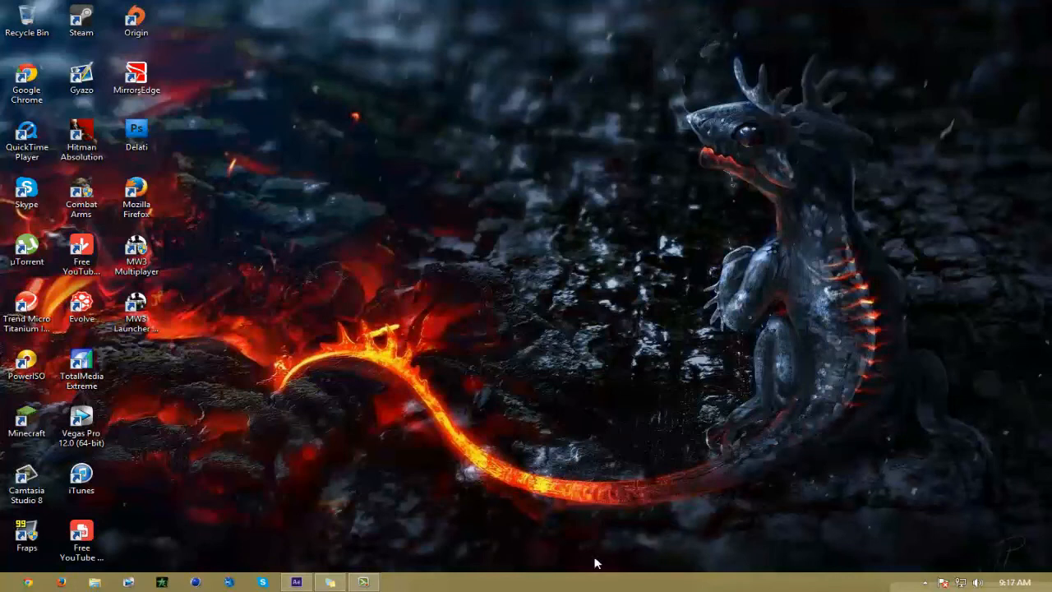
click(297, 582)
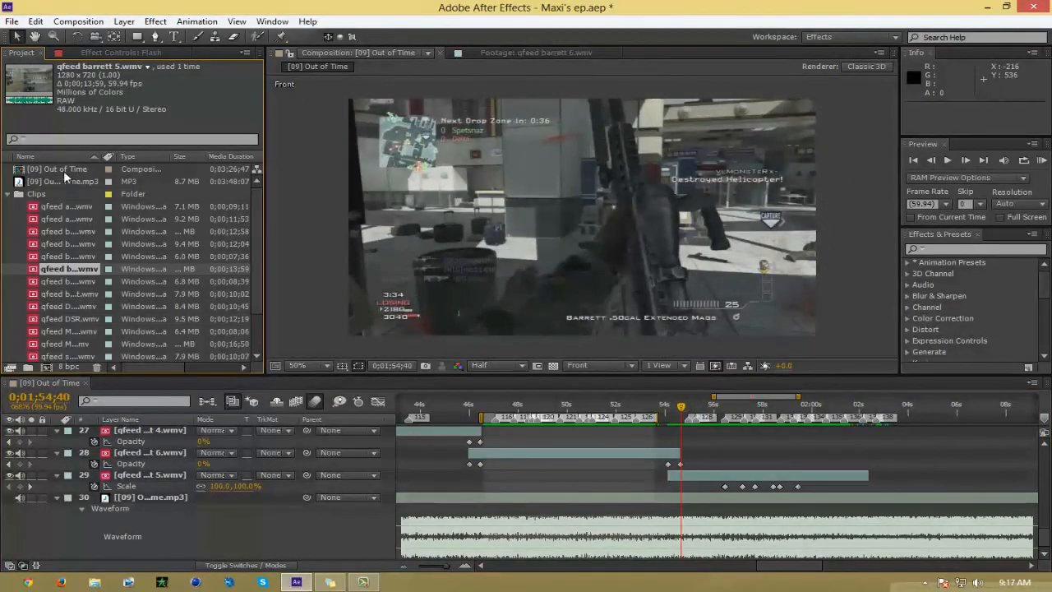
click(65, 171)
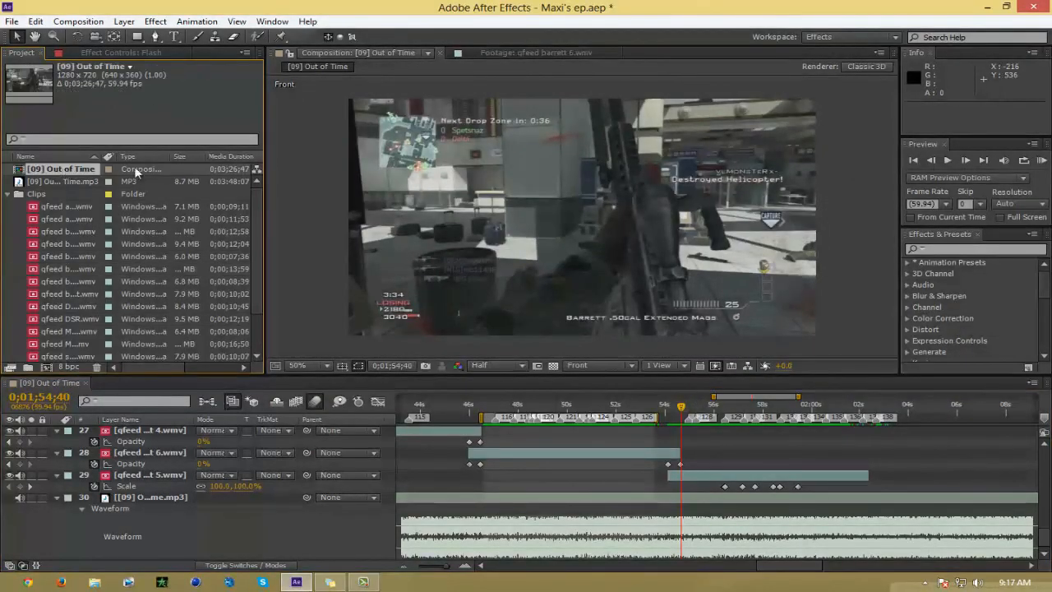
click(987, 8)
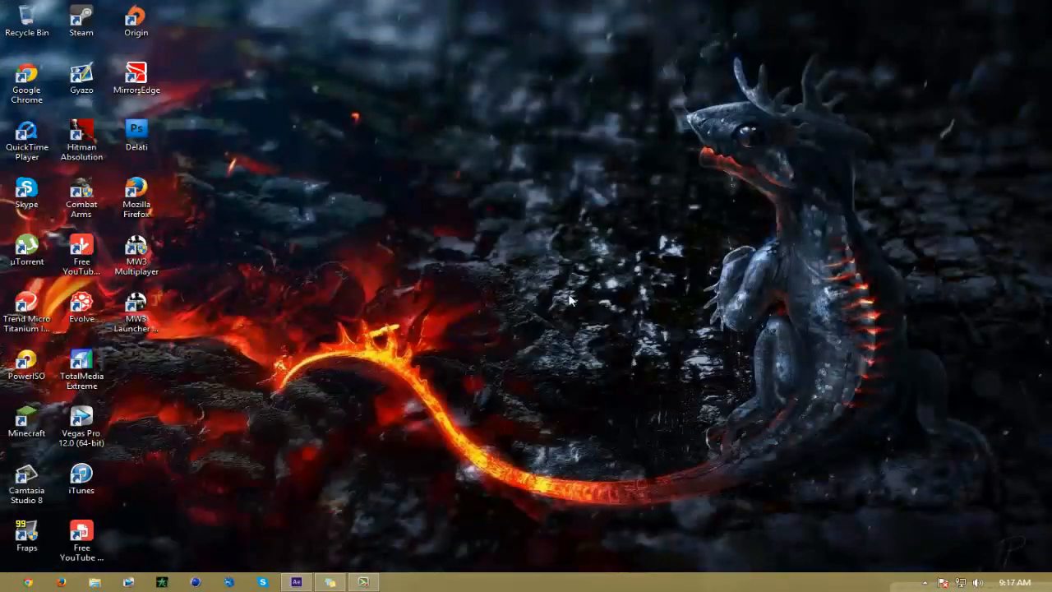